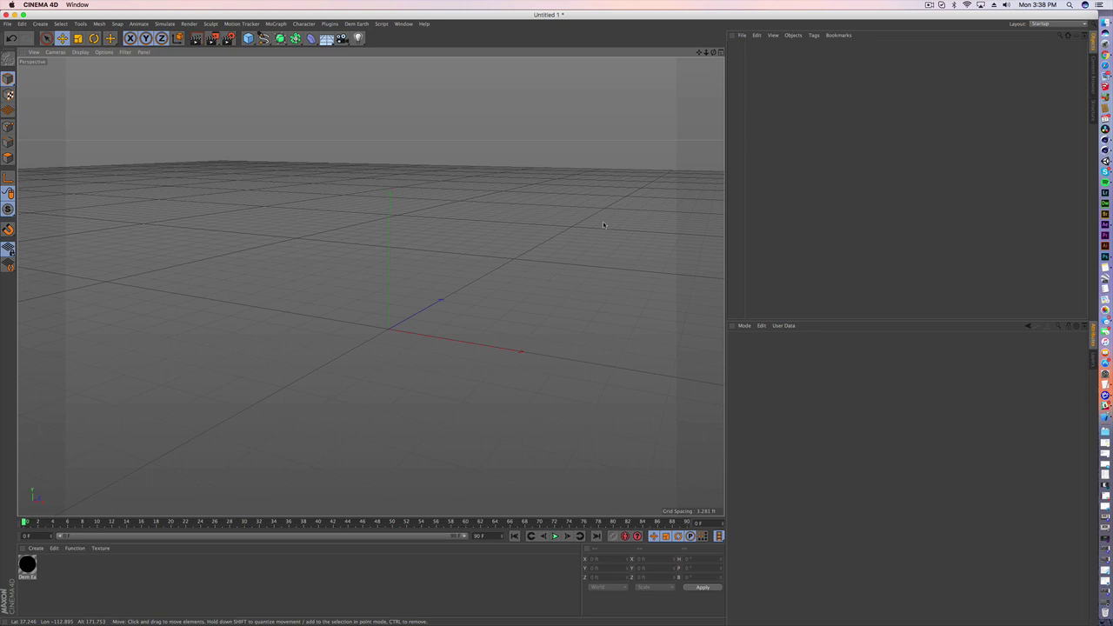
Add a Relief object to the scene
click(248, 39)
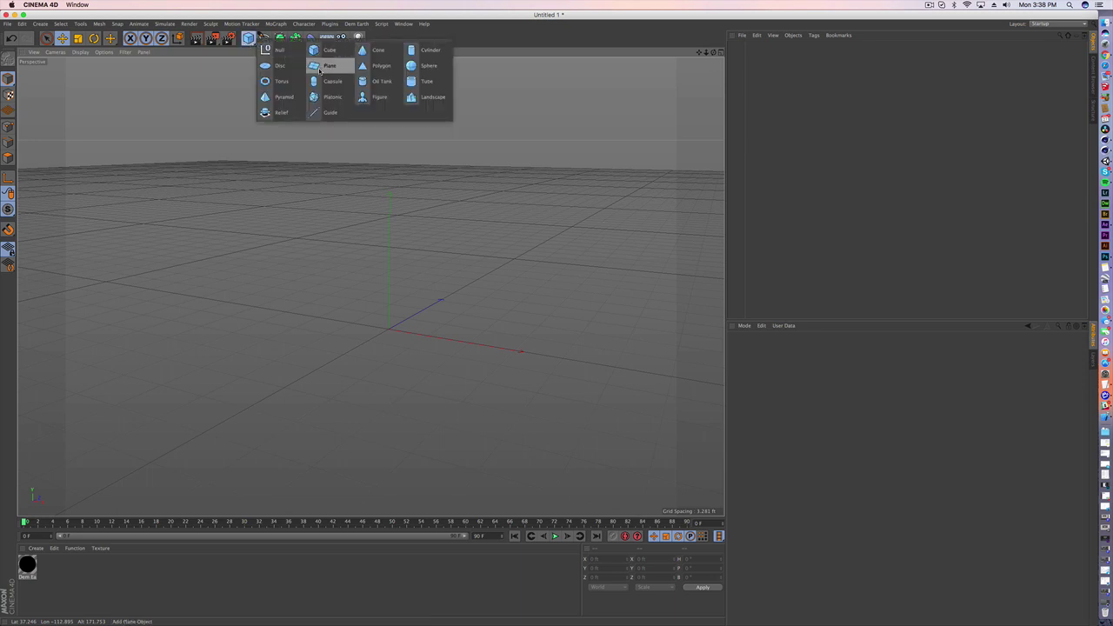
click(280, 113)
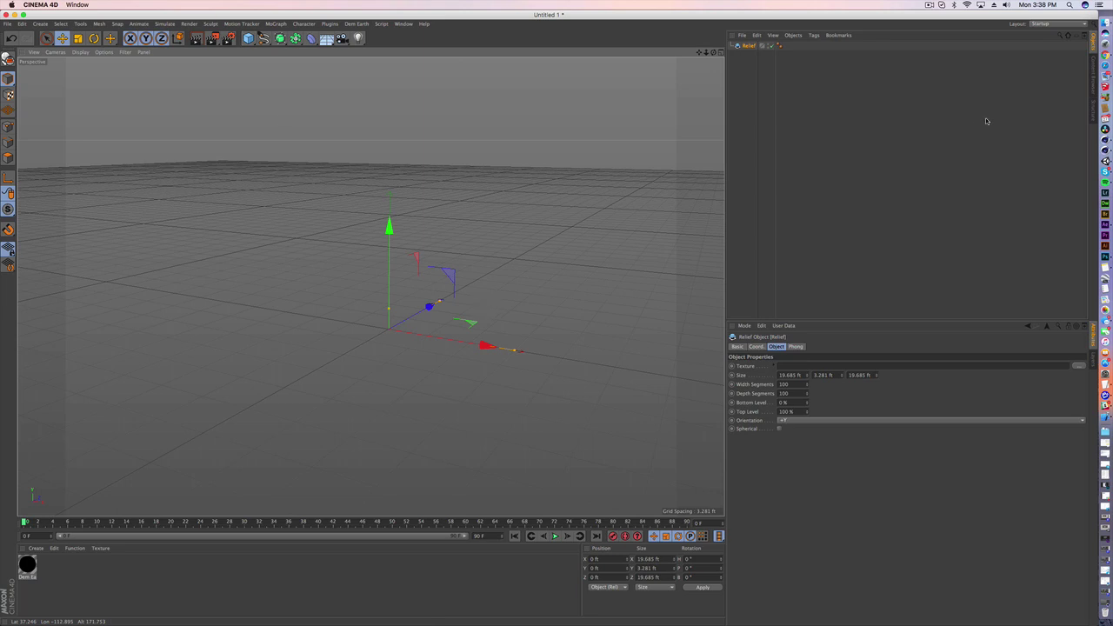
alt+drag(370, 285, 381, 288)
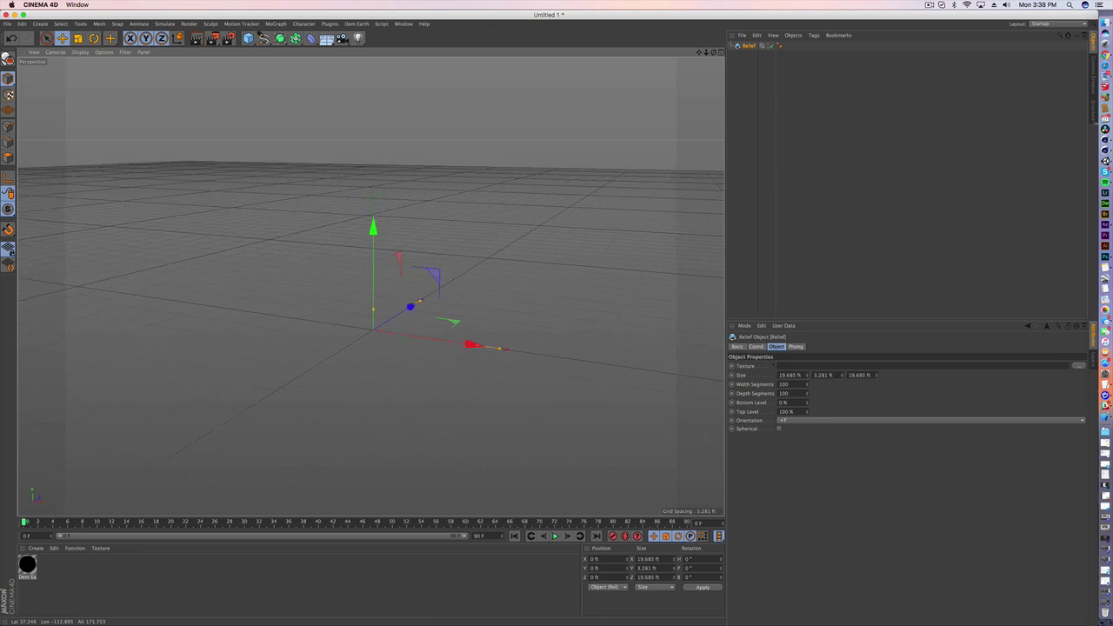
Switch to Chrome and bring up the terrain.party map showing the Mount Everest area
click(1105, 55)
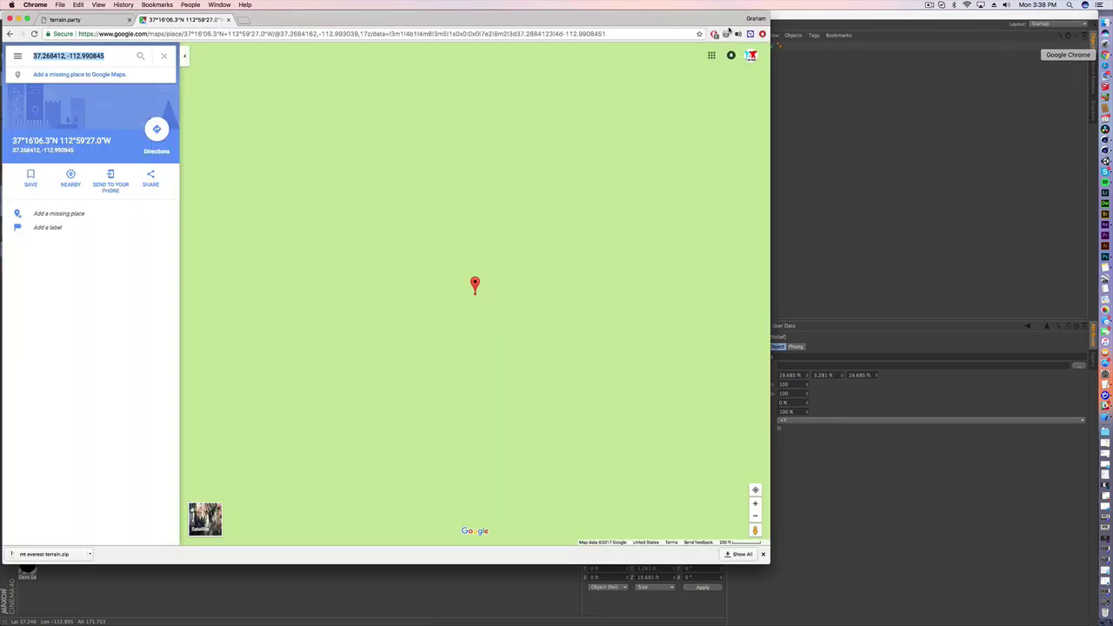
drag(66, 24, 203, 25)
click(203, 34)
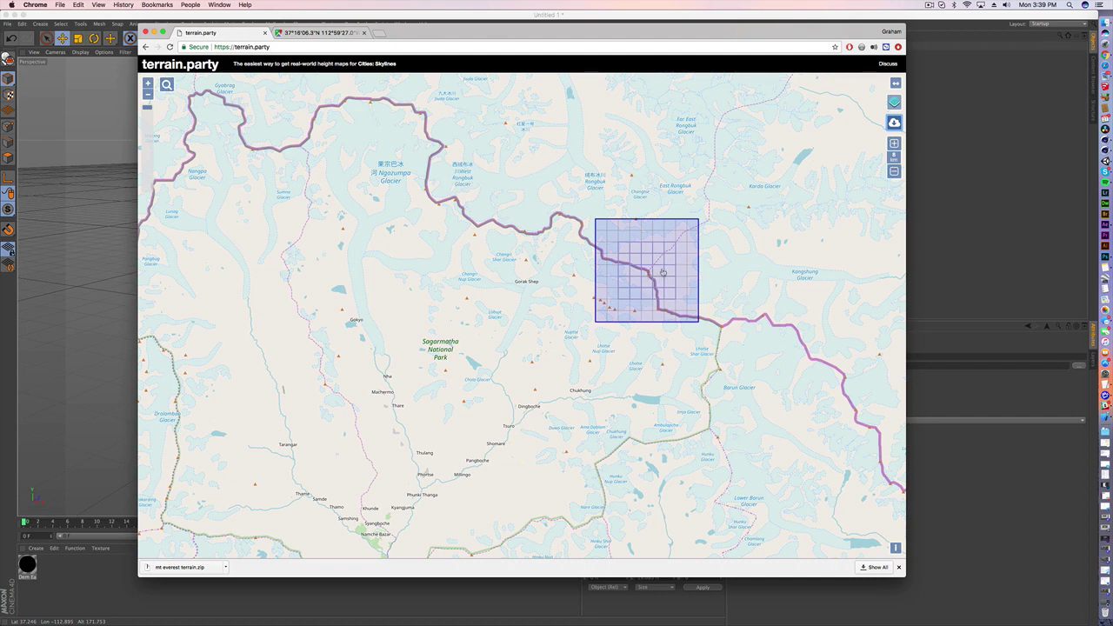
Try a larger export area over Mount Everest and shrink it back to the original size
click(894, 142)
click(894, 142)
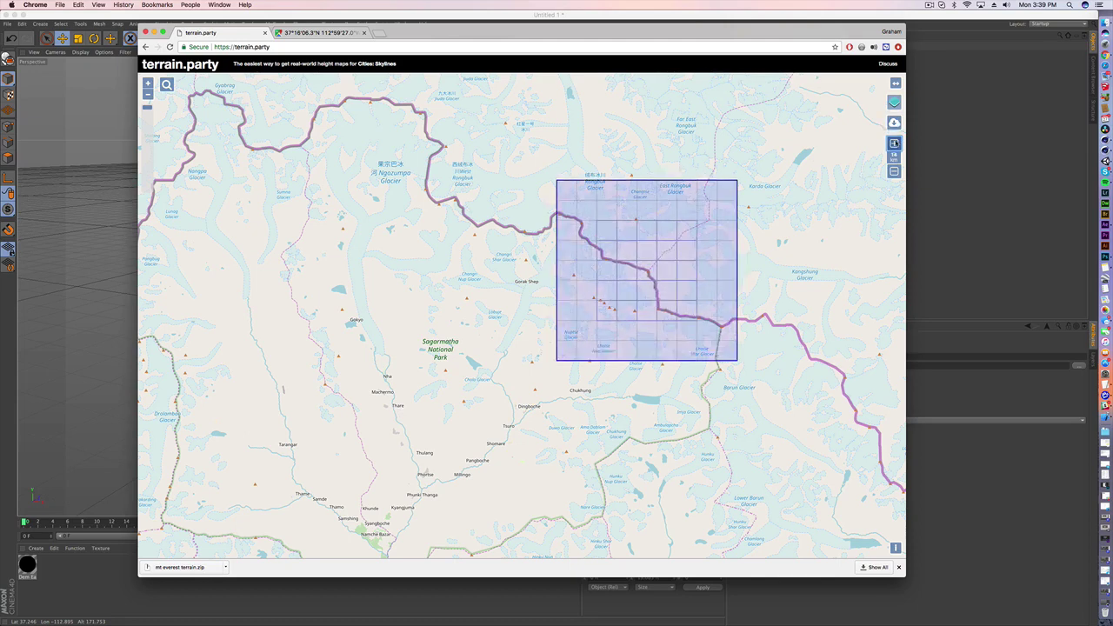
click(894, 172)
click(894, 171)
click(894, 171)
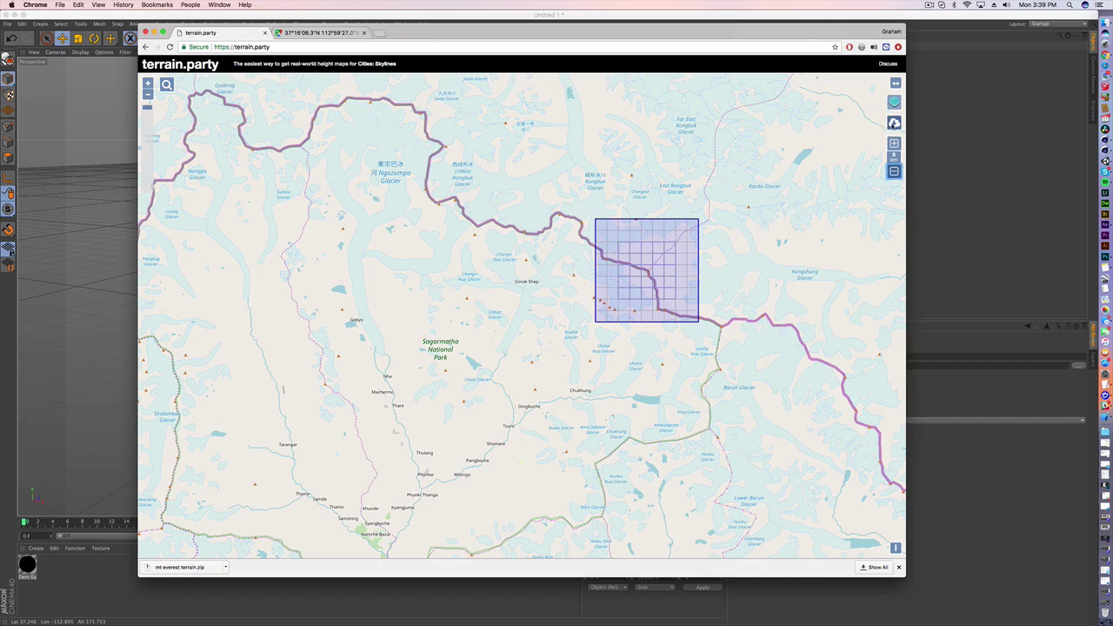
Start exporting the selected Mount Everest area and cancel the naming prompt
click(894, 123)
click(895, 125)
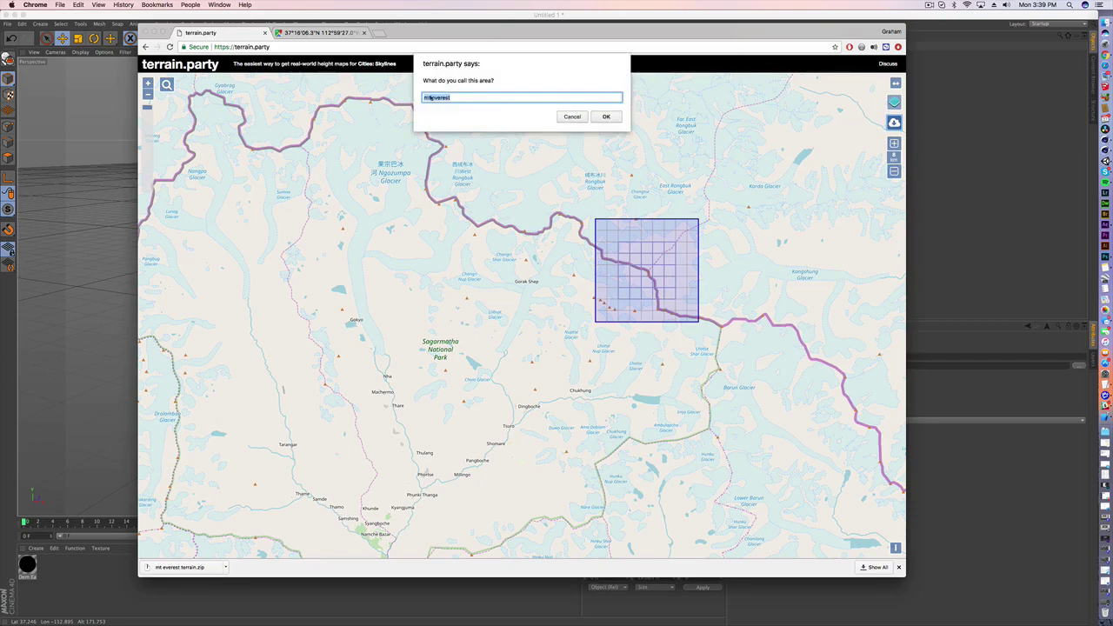
click(571, 117)
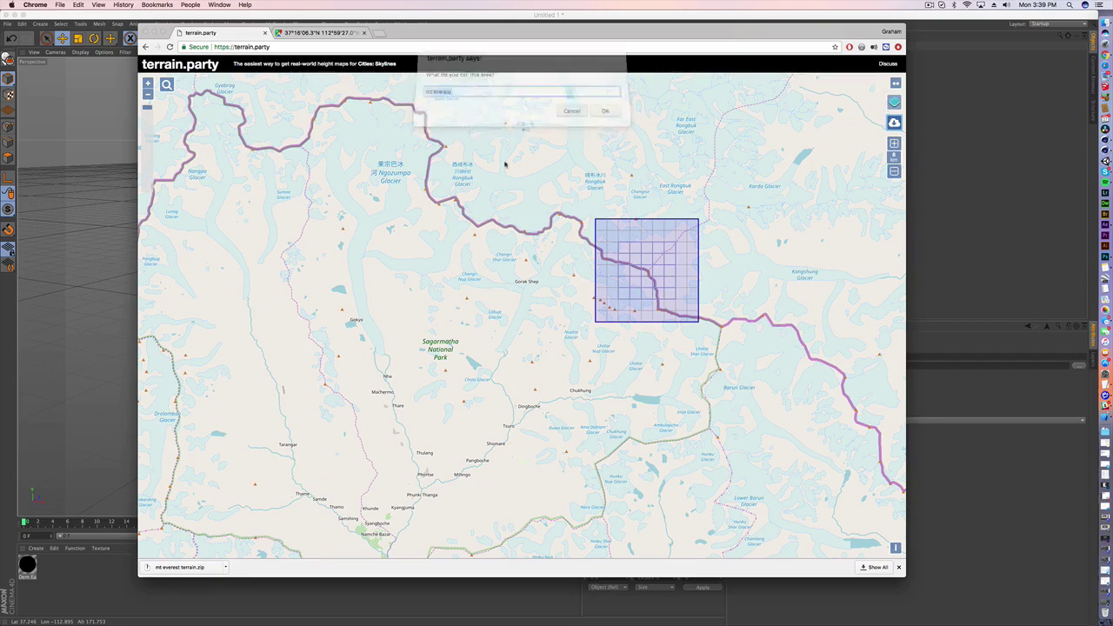
Unzip the downloaded mt everest terrain.zip and look through the height map images in the mt everest terrain 2 folder
click(195, 568)
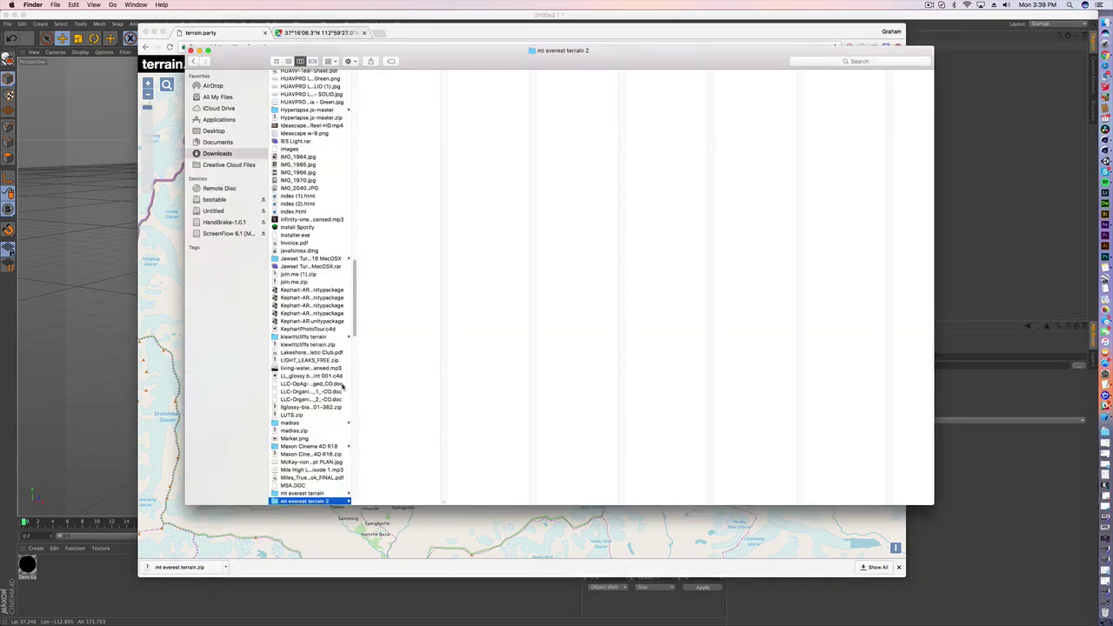
scroll(341, 458, down, 5)
click(335, 419)
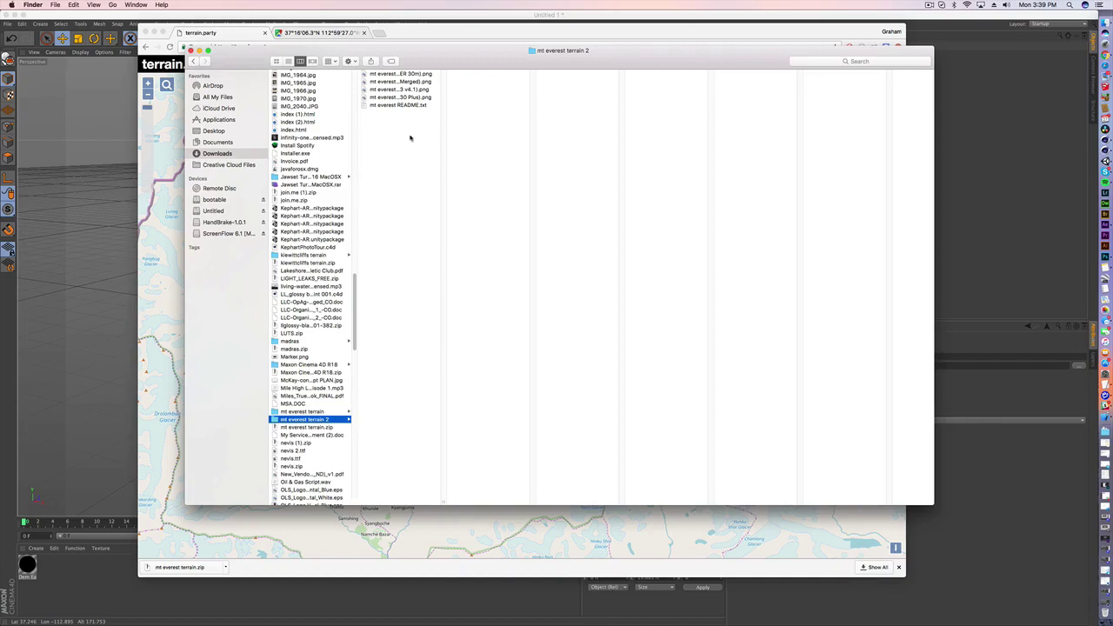
click(406, 75)
click(409, 82)
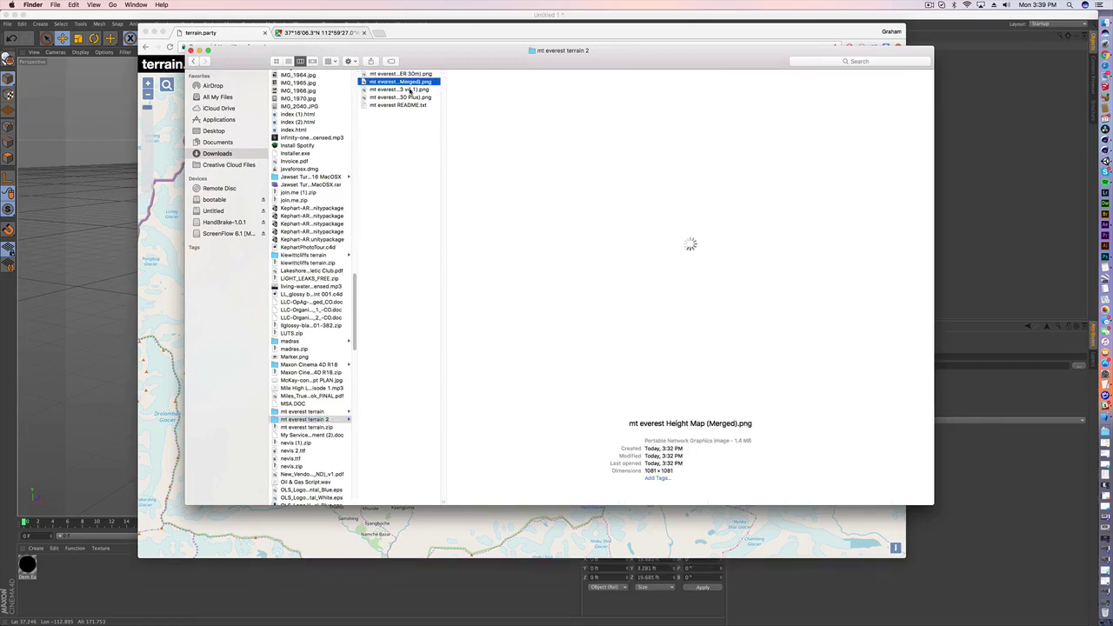
click(410, 90)
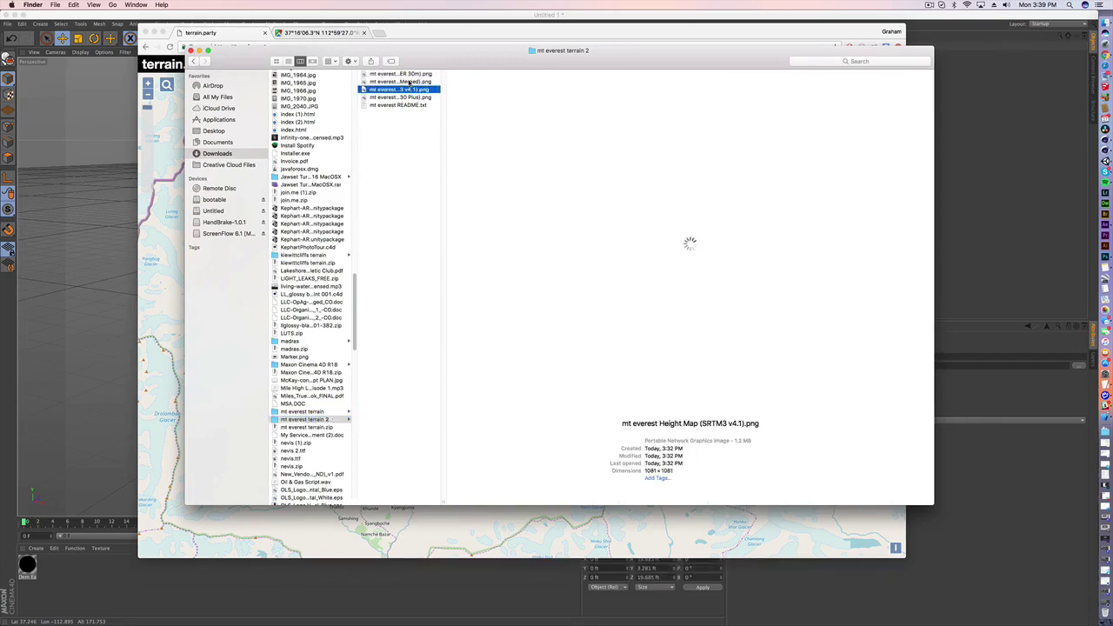
click(411, 85)
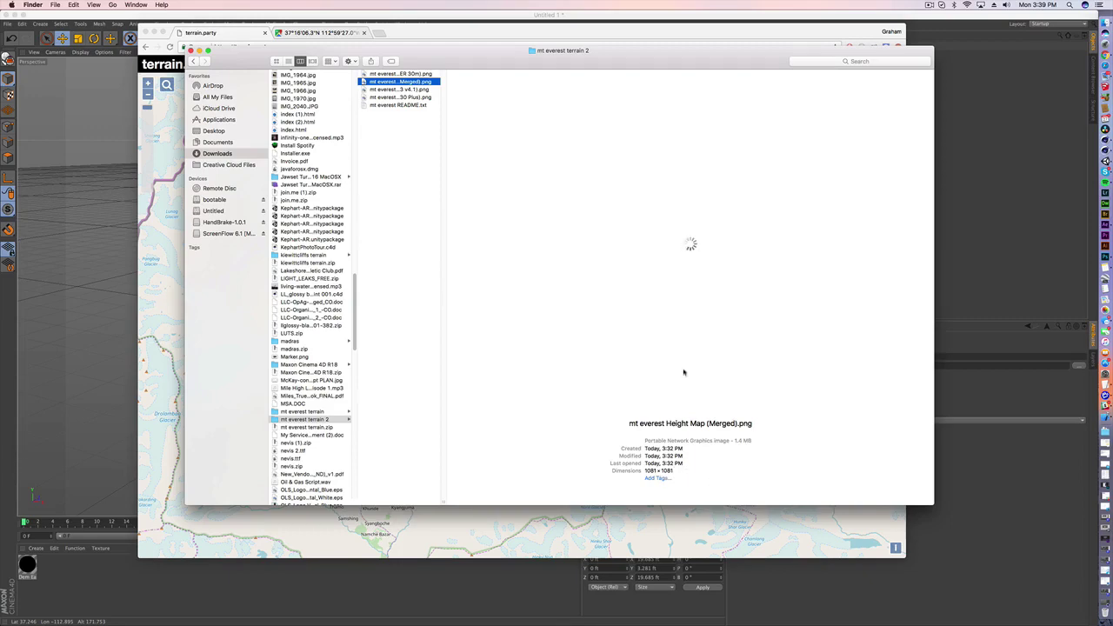
Return to Cinema 4D and load mt everest Height Map (Merged).png as the Relief's texture, copying it to the project location
click(190, 50)
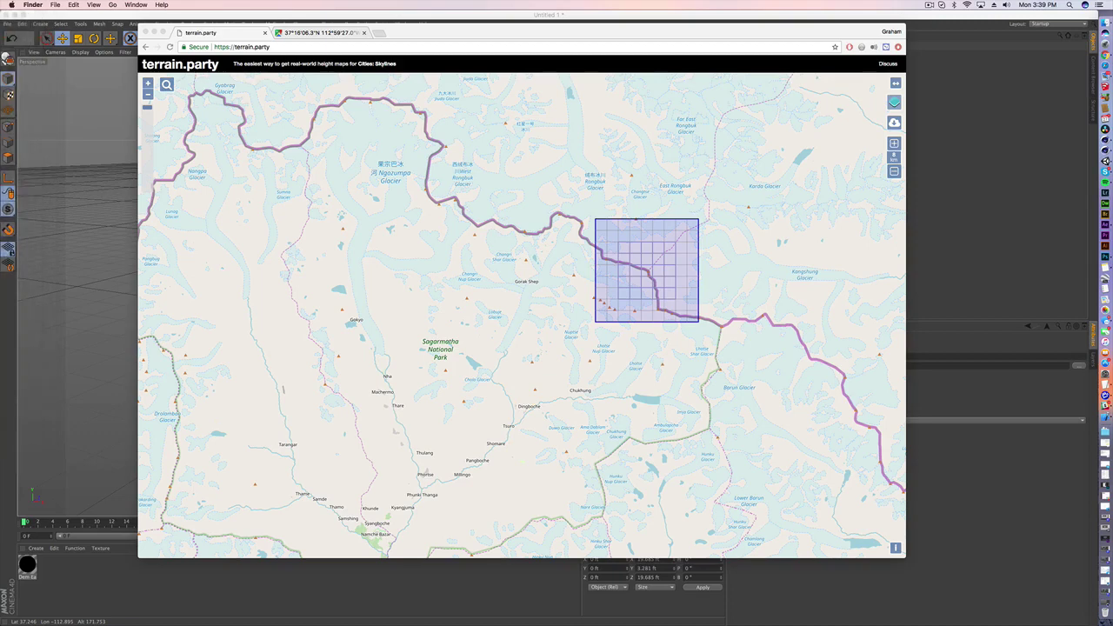
click(153, 45)
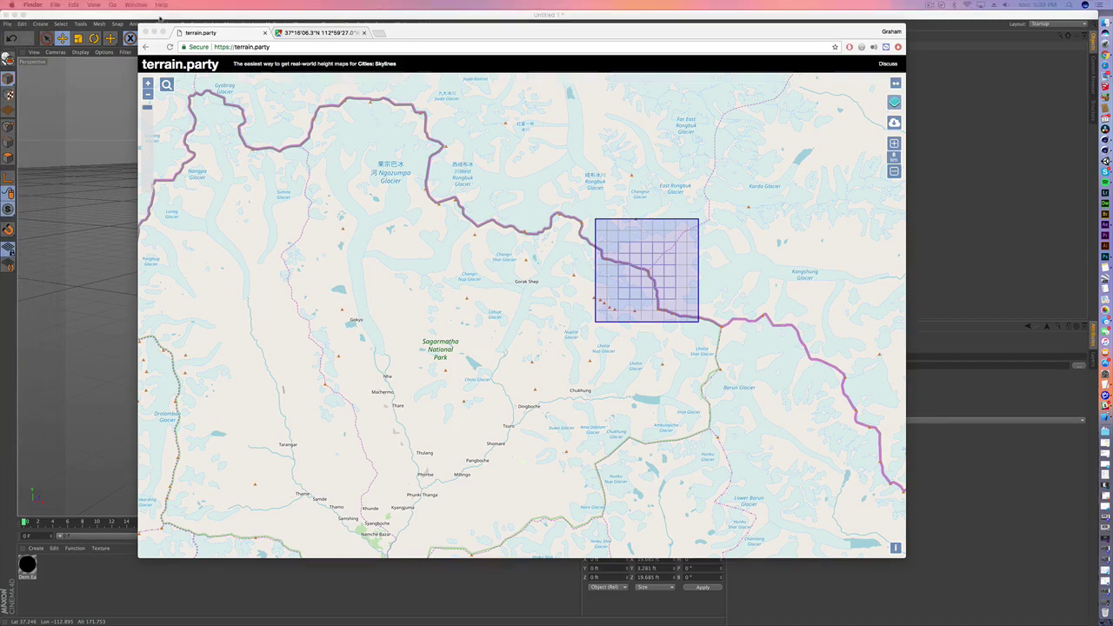
click(160, 17)
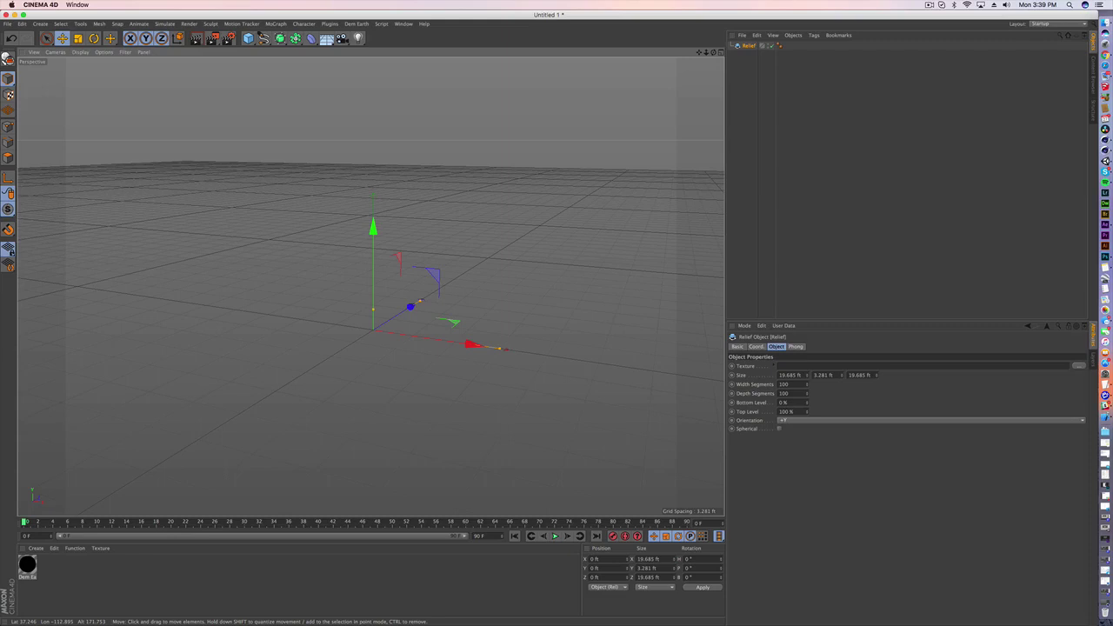
drag(61, 113, 789, 367)
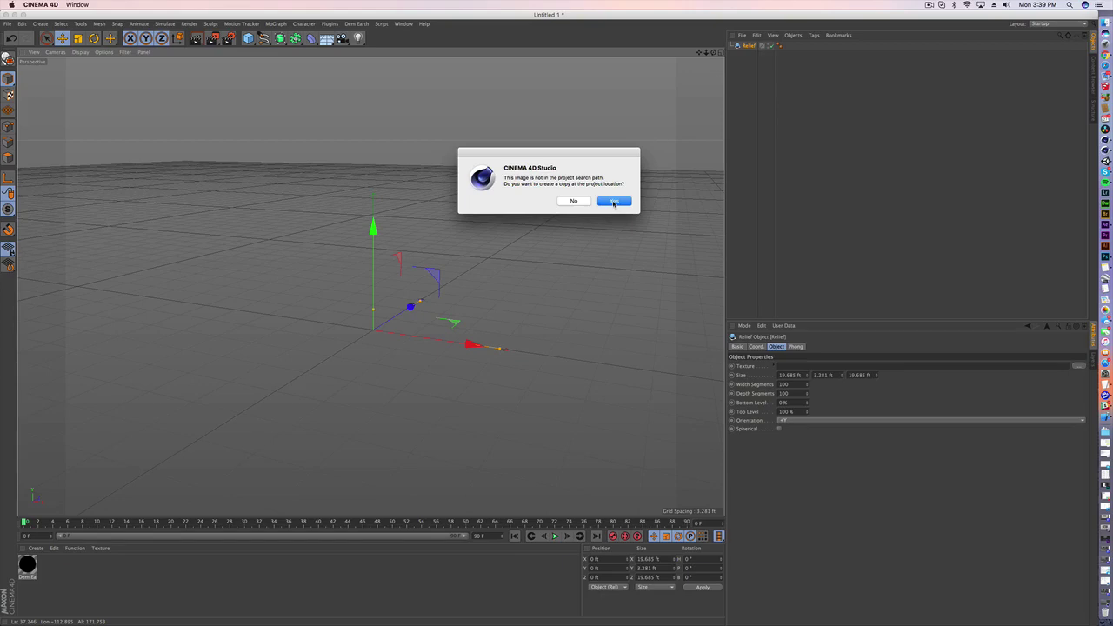
click(613, 201)
Try adjusting the Relief's vertical size and undo the change
scroll(366, 341, up, 5)
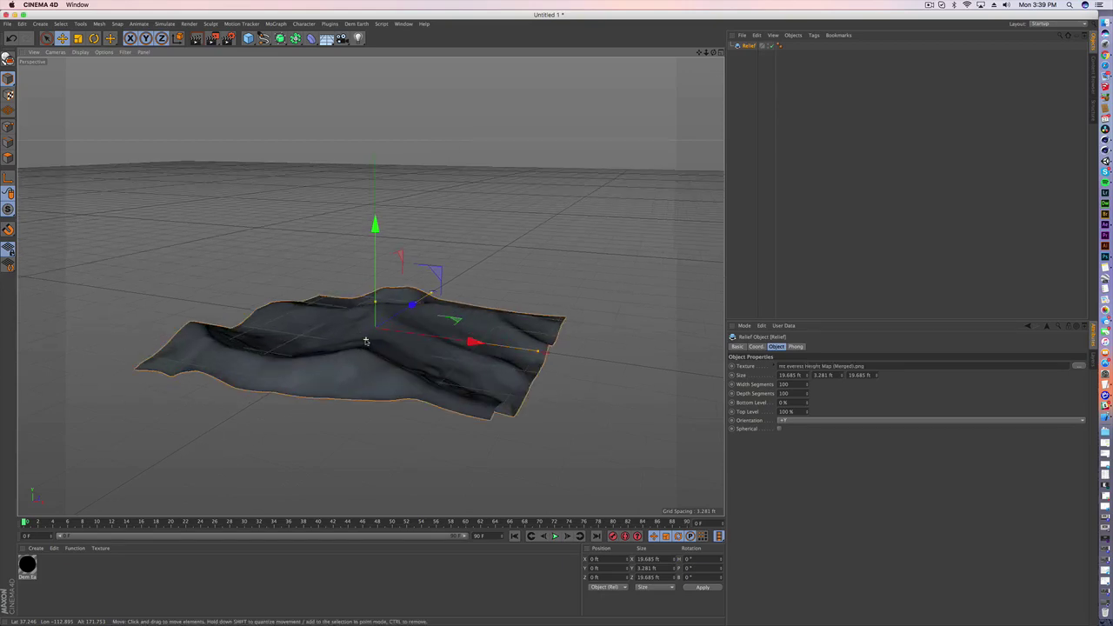
alt+drag(311, 328, 305, 431)
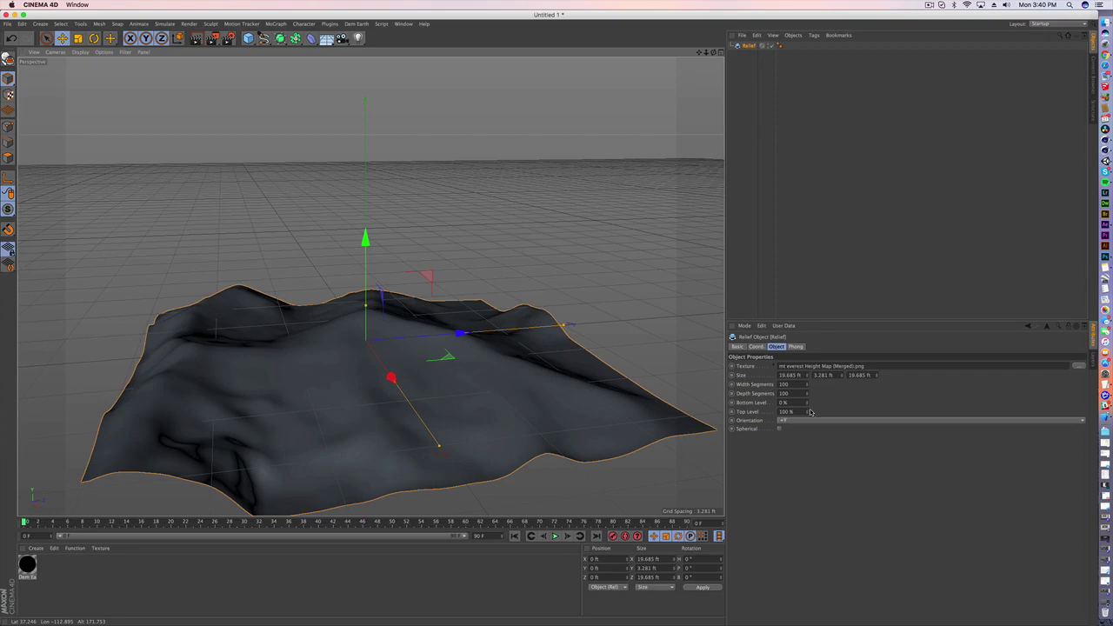
drag(842, 375, 843, 380)
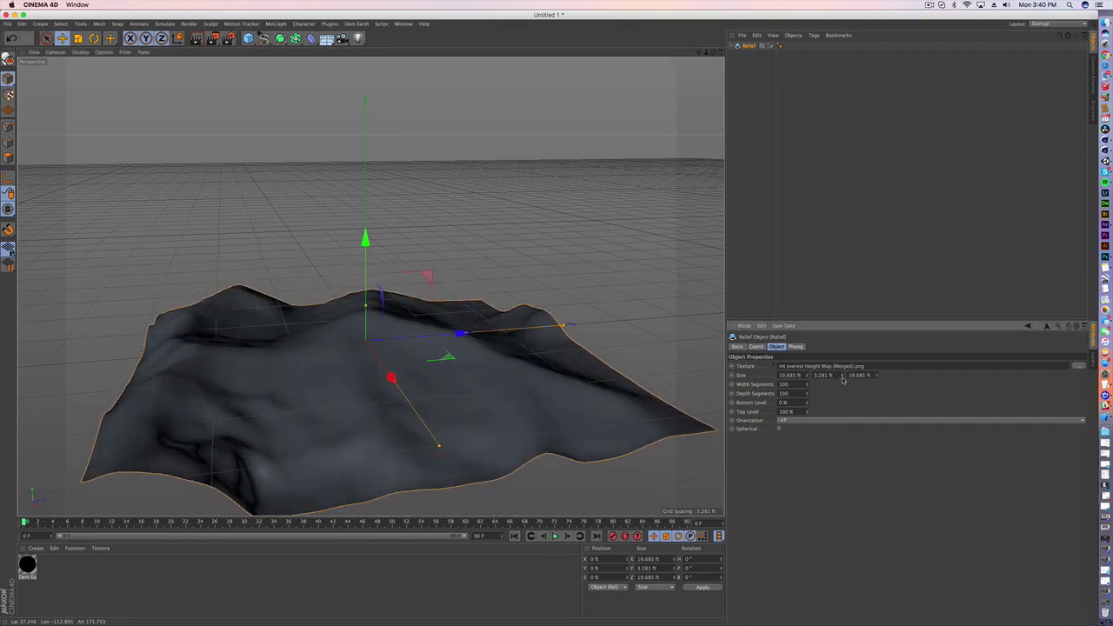
key(super+z)
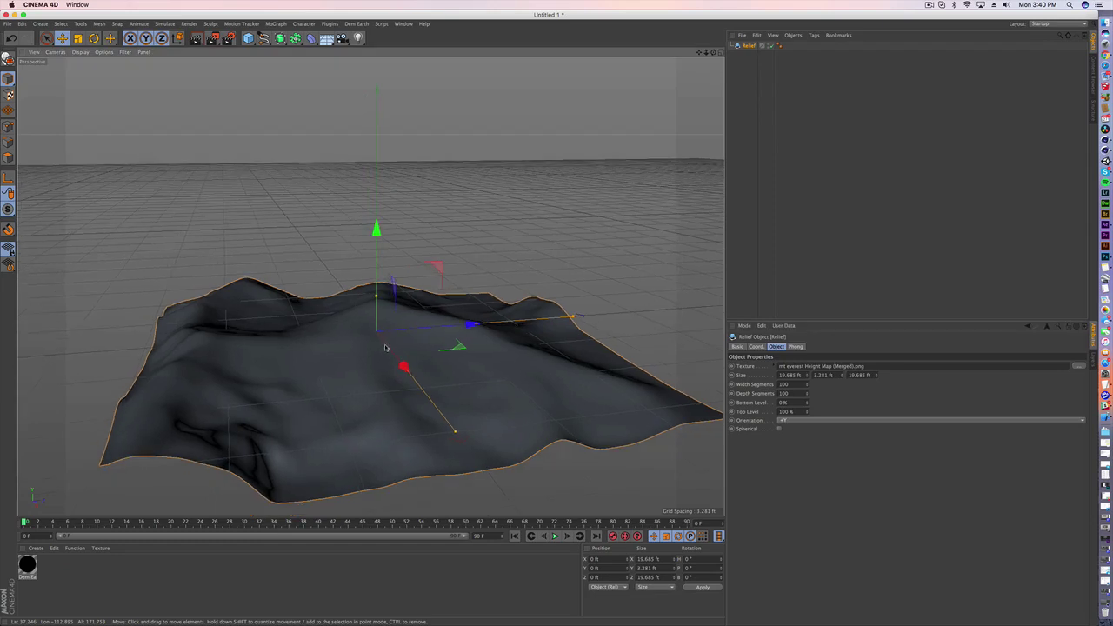
Open the Dem Earth Gradient material and start loading an image as its color texture
click(27, 564)
click(139, 574)
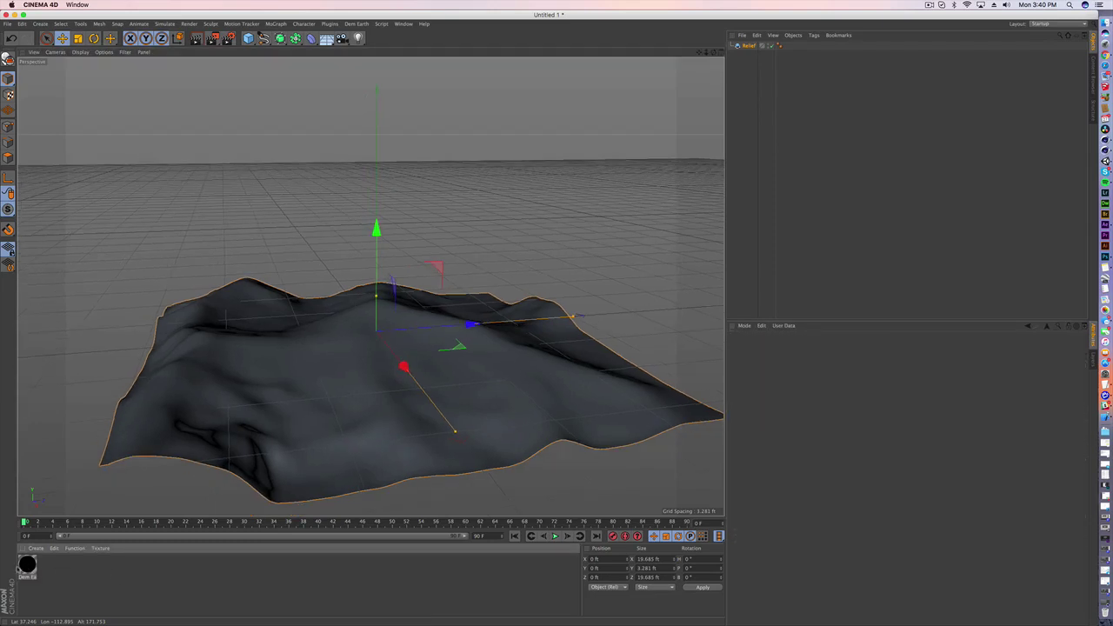
double_click(27, 565)
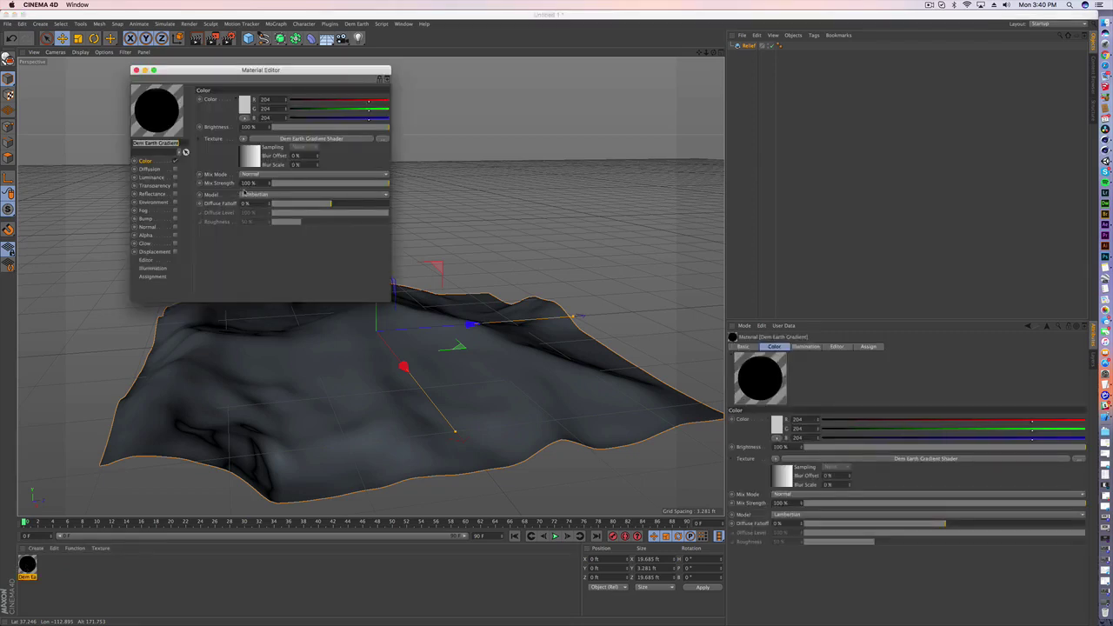
click(243, 139)
click(249, 156)
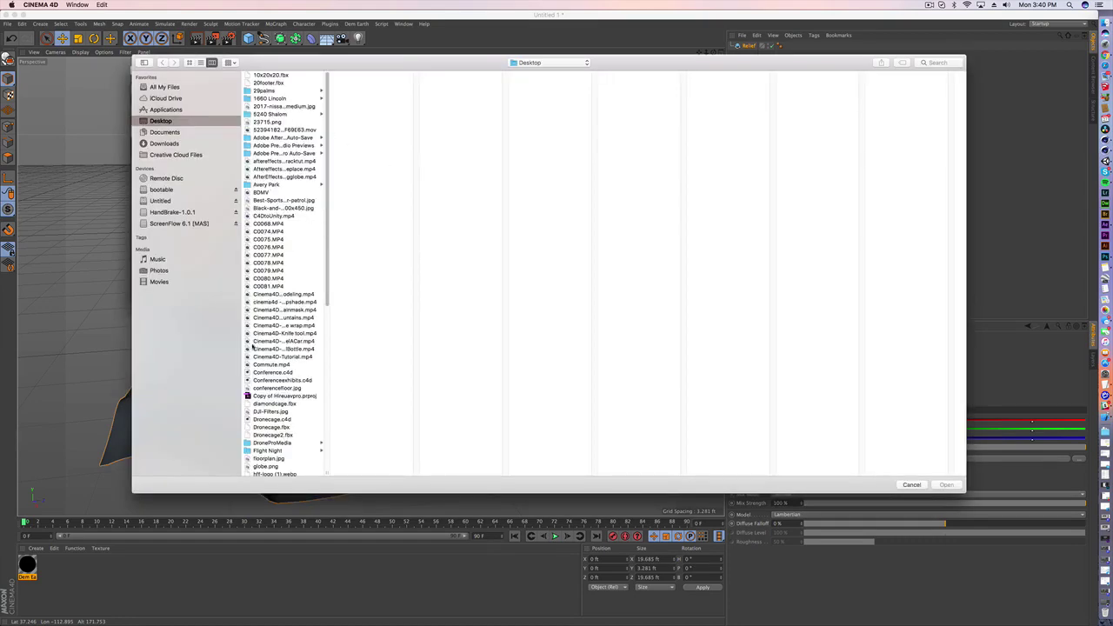
Load mt everest Height Map (Merged).png from Downloads > mt everest terrain 2 as the material's color texture, copying it to the project location
scroll(274, 378, down, 10)
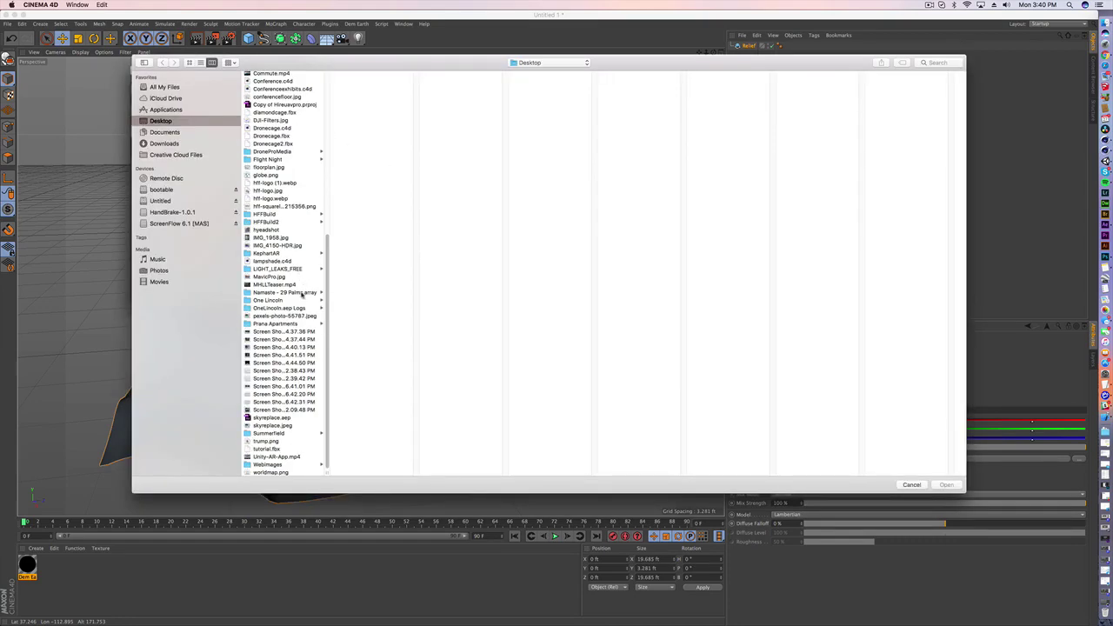
key(alt+super+l)
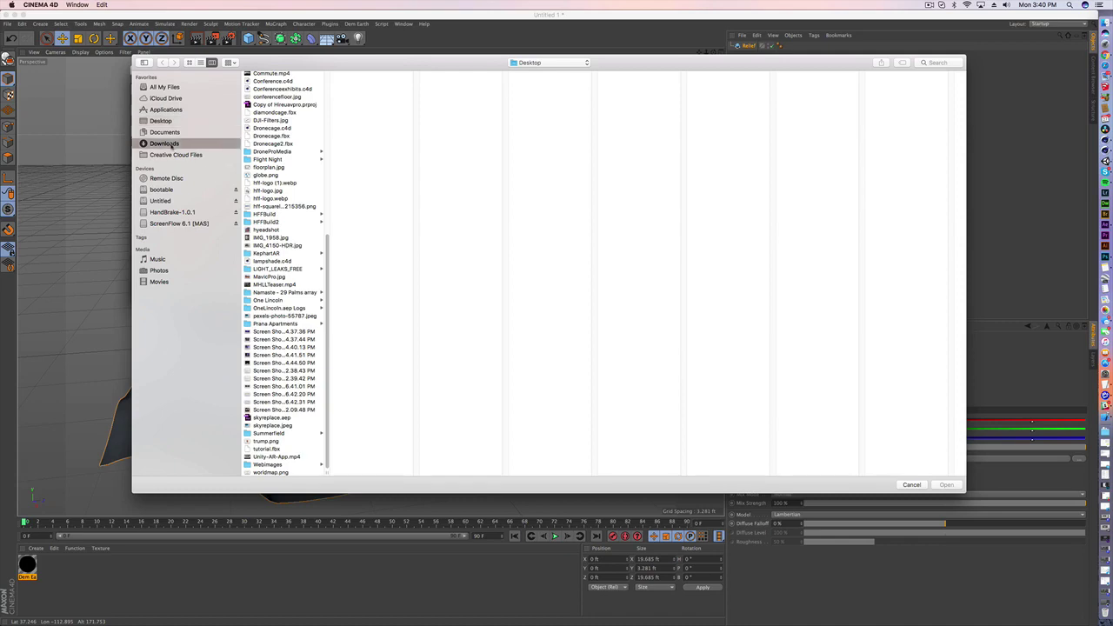
scroll(273, 277, down, 15)
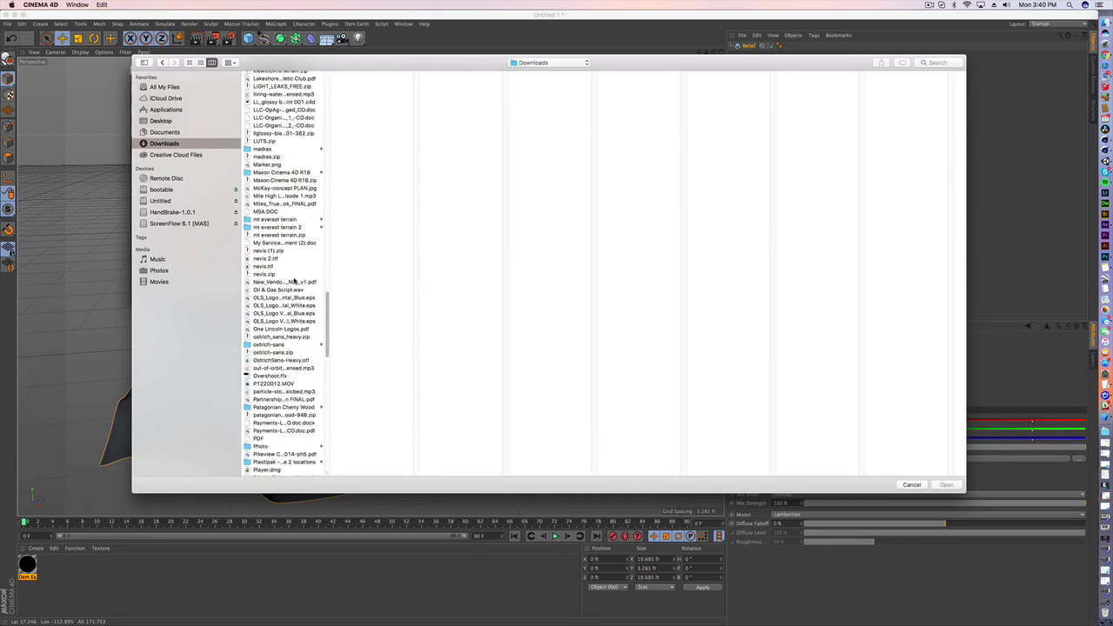
click(288, 228)
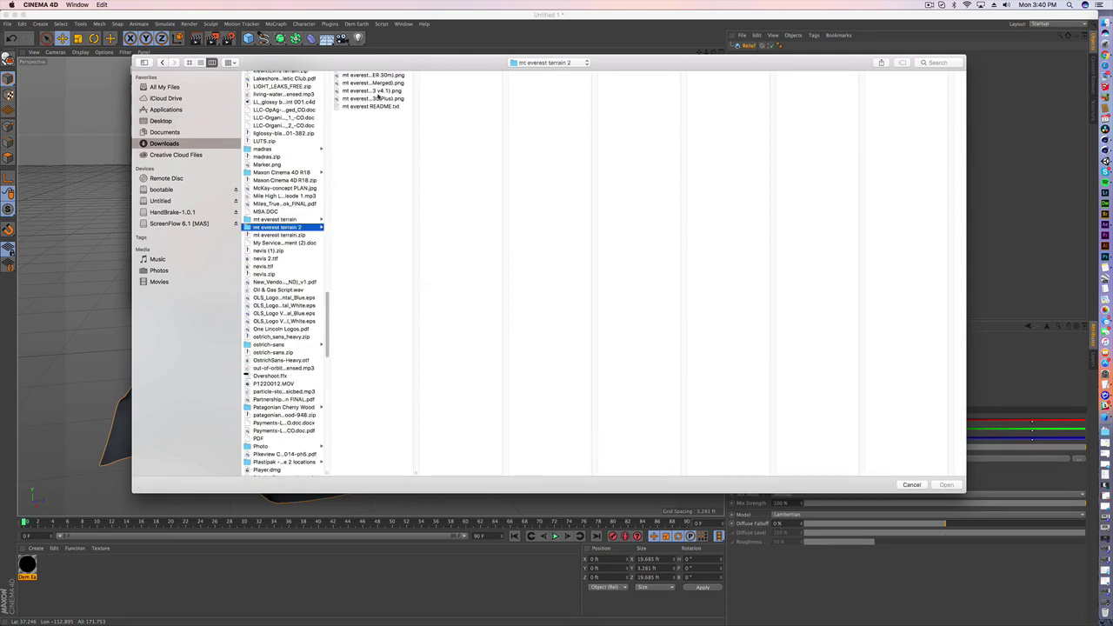
click(388, 84)
click(946, 484)
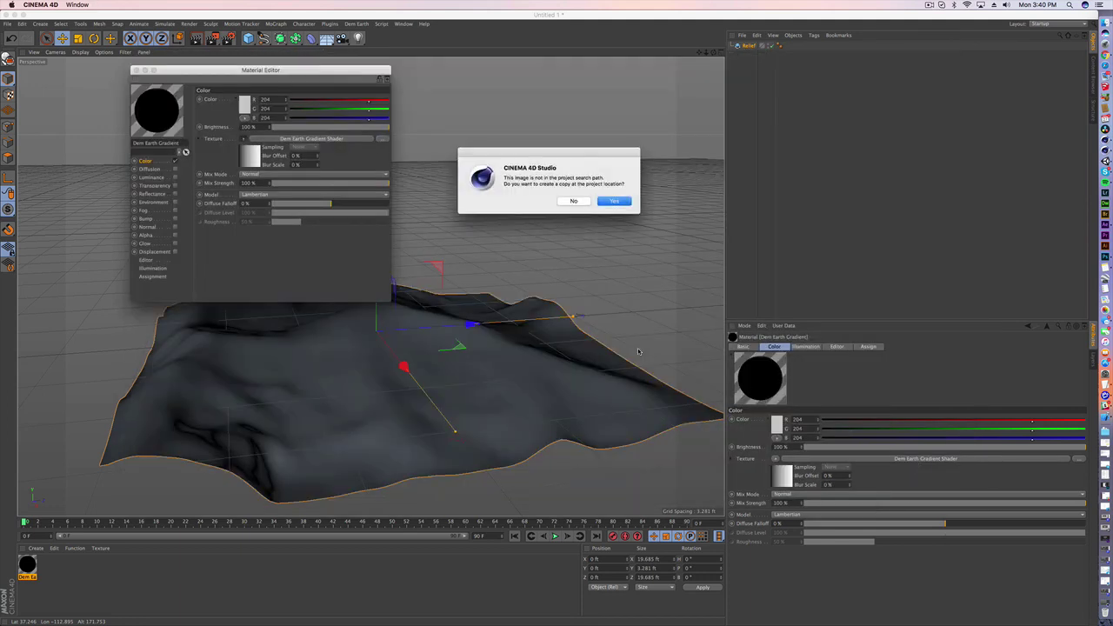
click(612, 202)
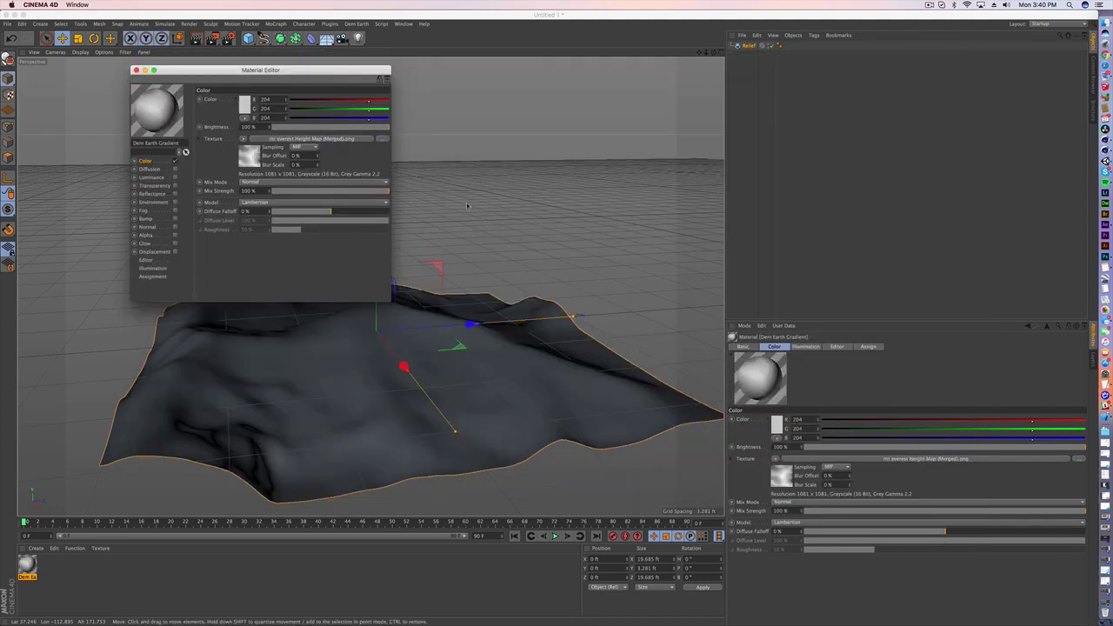
click(136, 69)
Apply the height map material to the Relief and inspect the shaded terrain
drag(22, 561, 451, 380)
alt+drag(353, 417, 318, 309)
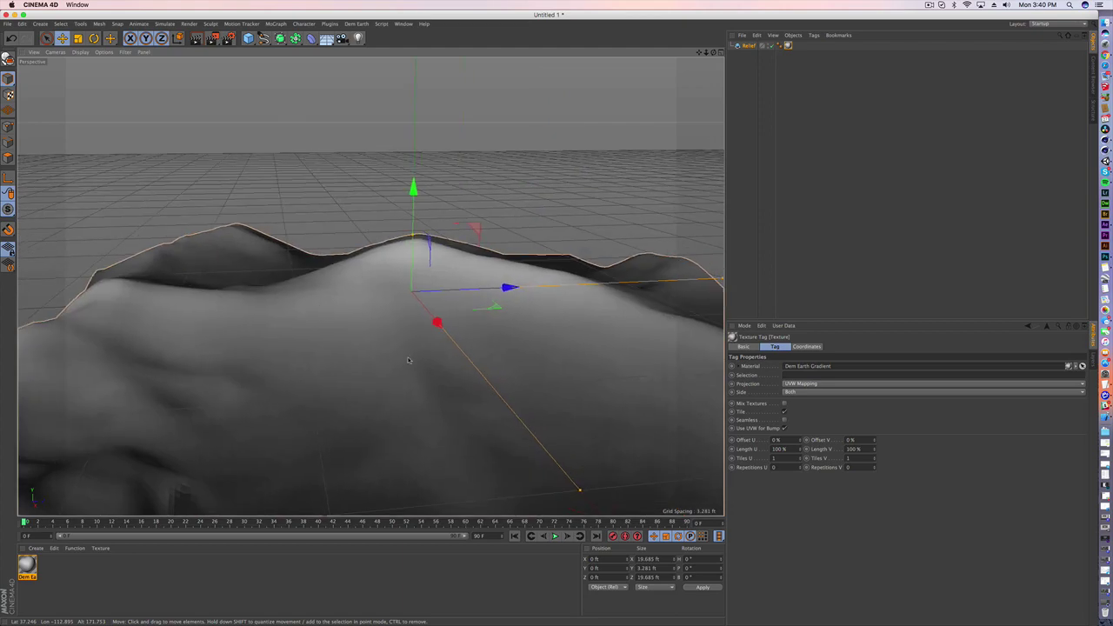
alt+drag(409, 360, 440, 383)
Delete the Relief object and add a Plane in its place
click(747, 46)
key(Delete)
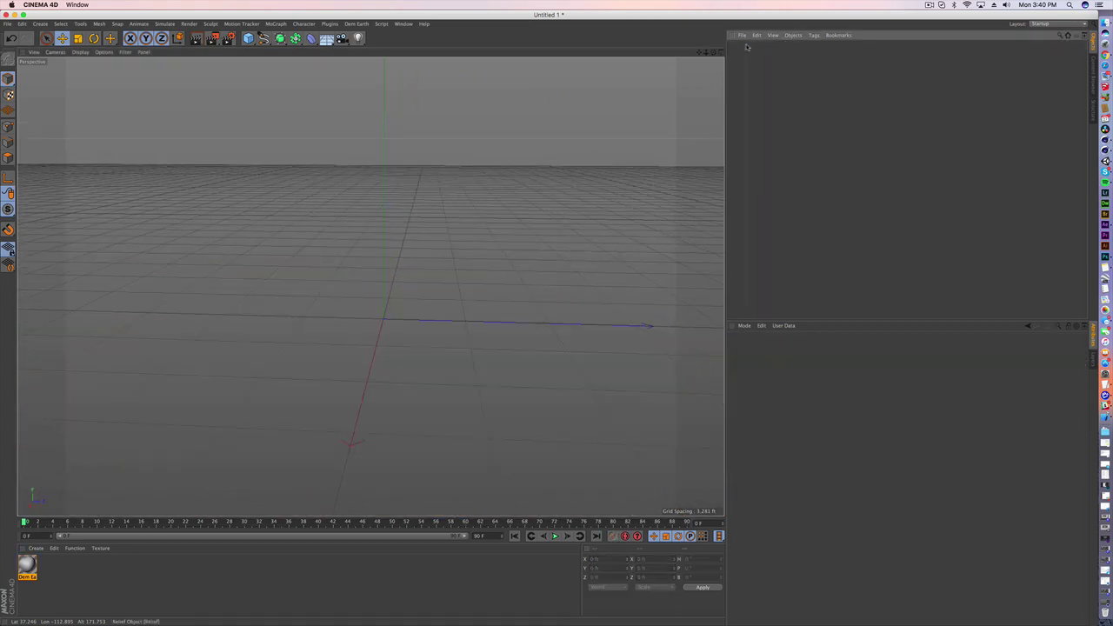
drag(248, 38, 311, 83)
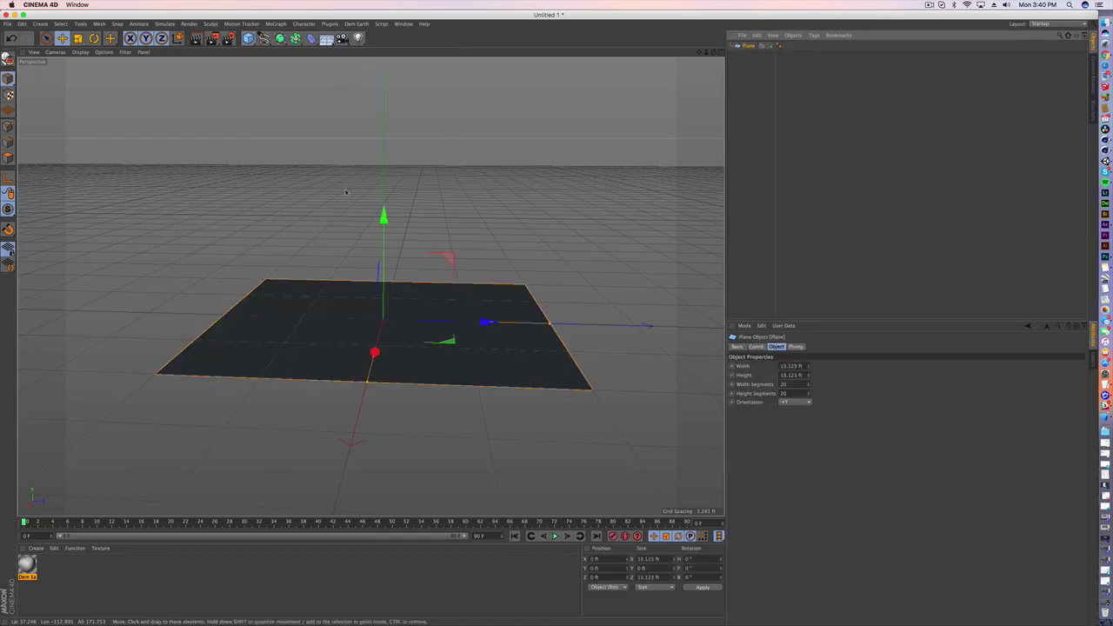
Enable displacement in the Dem Earth Gradient material and load mt everest Height Map (Merged).png as its displacement texture, copying it to the project location
double_click(27, 566)
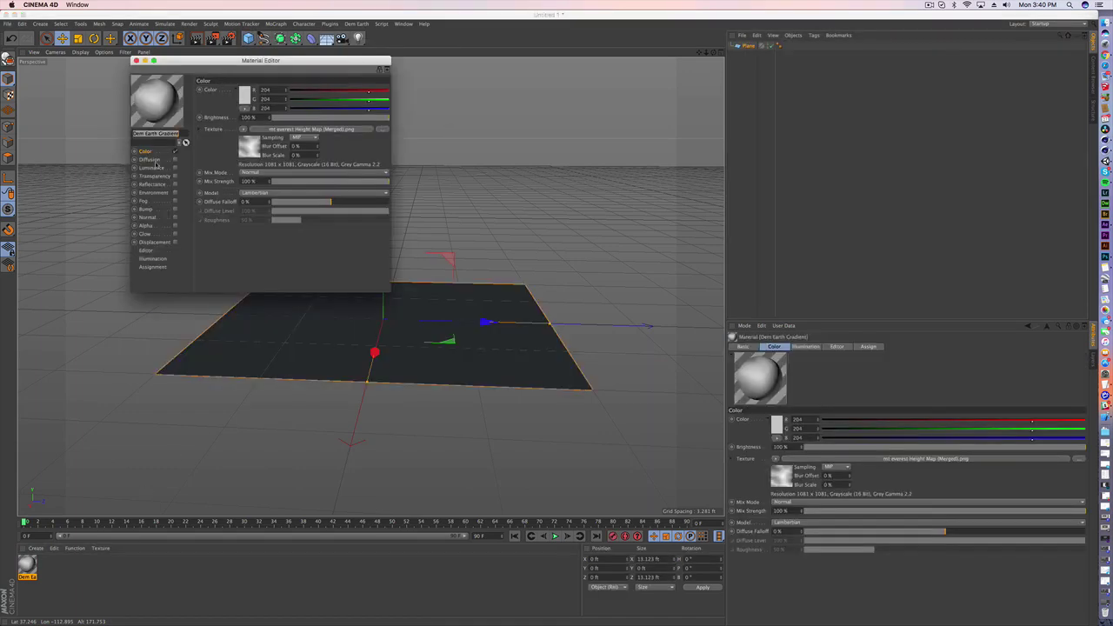
click(170, 244)
click(174, 242)
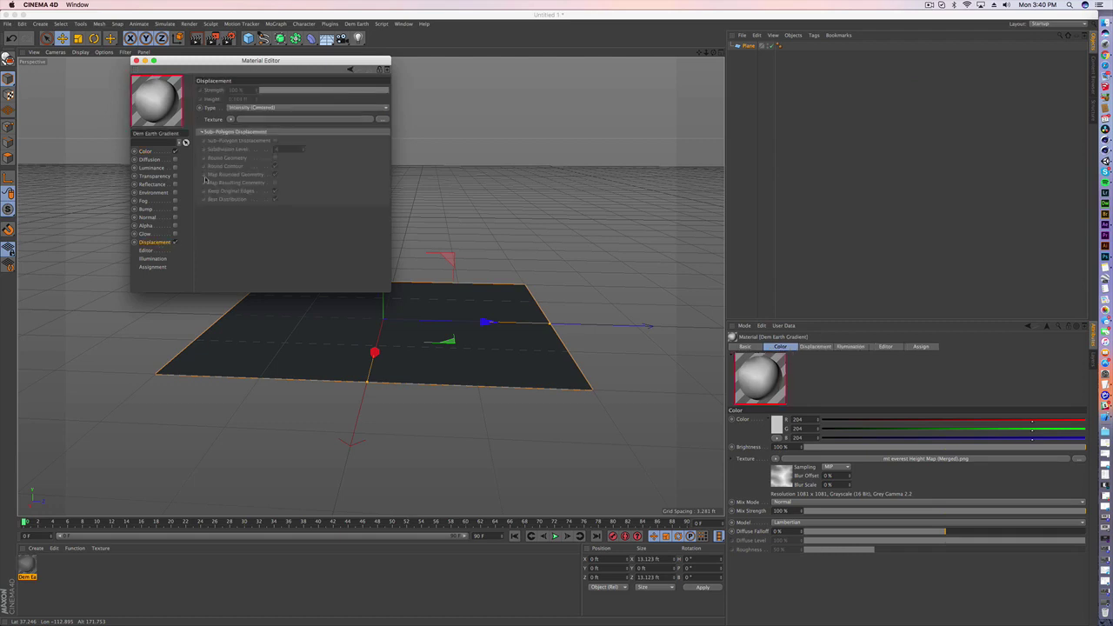
click(231, 120)
click(243, 137)
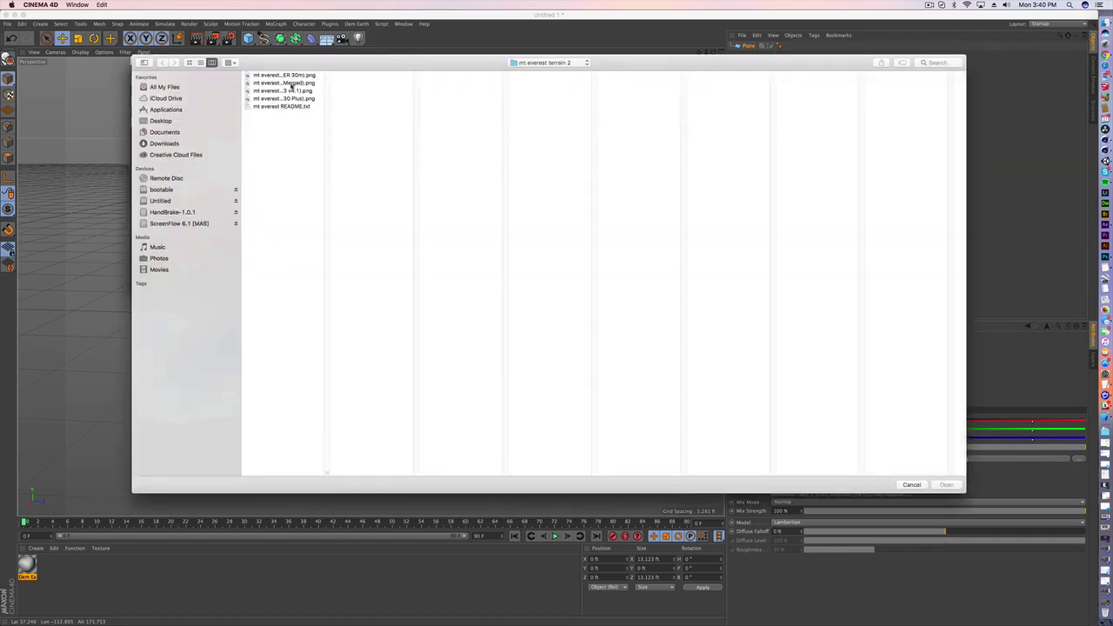
click(287, 83)
click(946, 484)
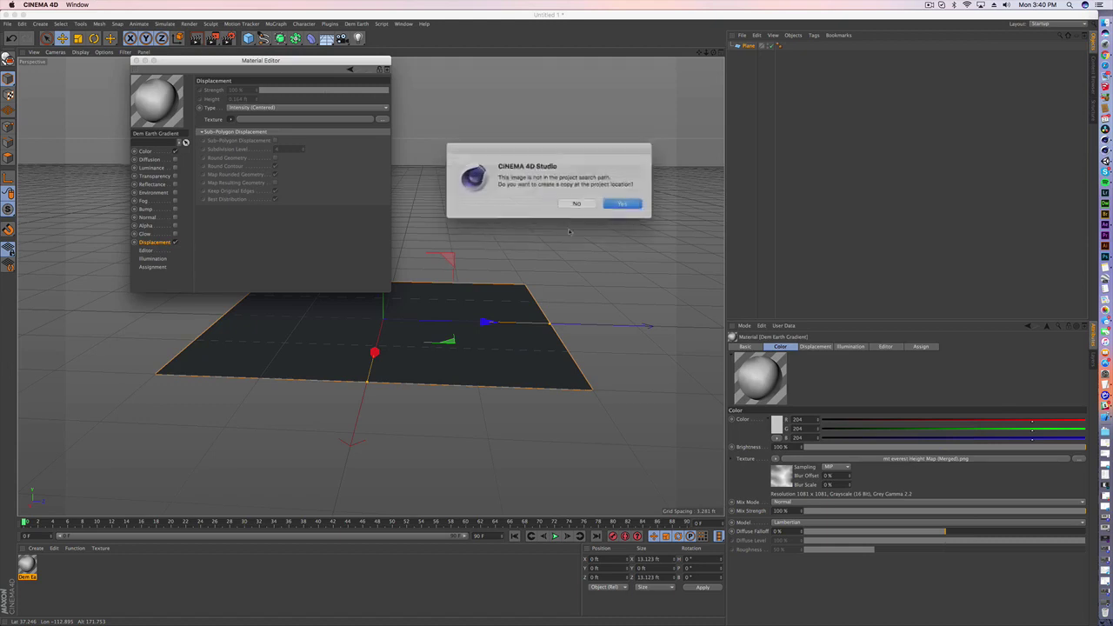
click(614, 201)
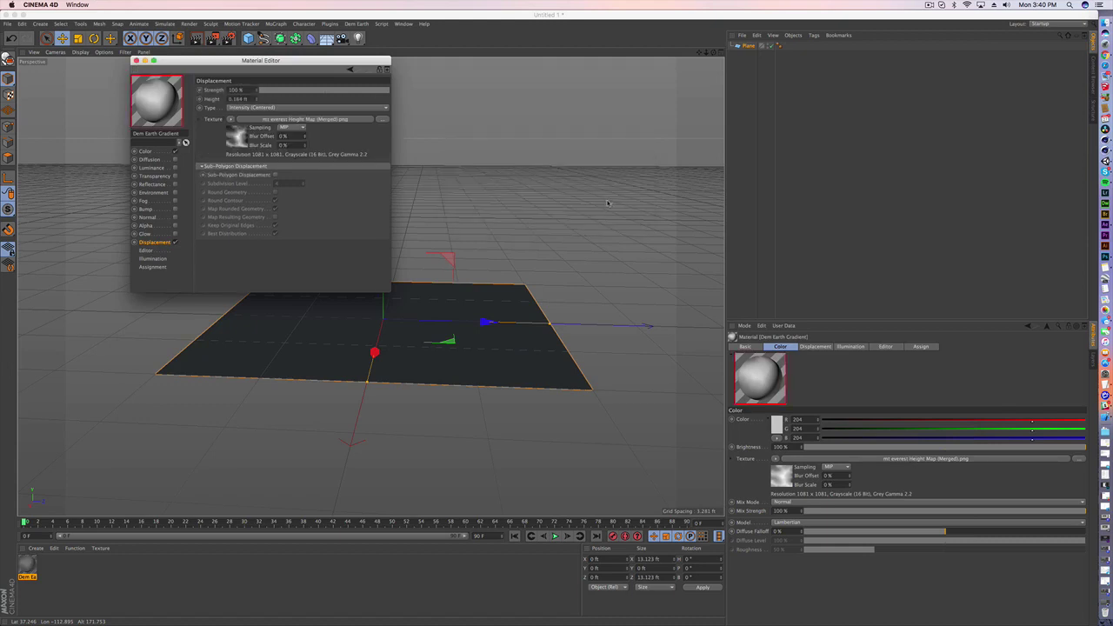
Turn on sub-polygon displacement for the material and apply the material to the Plane
click(275, 174)
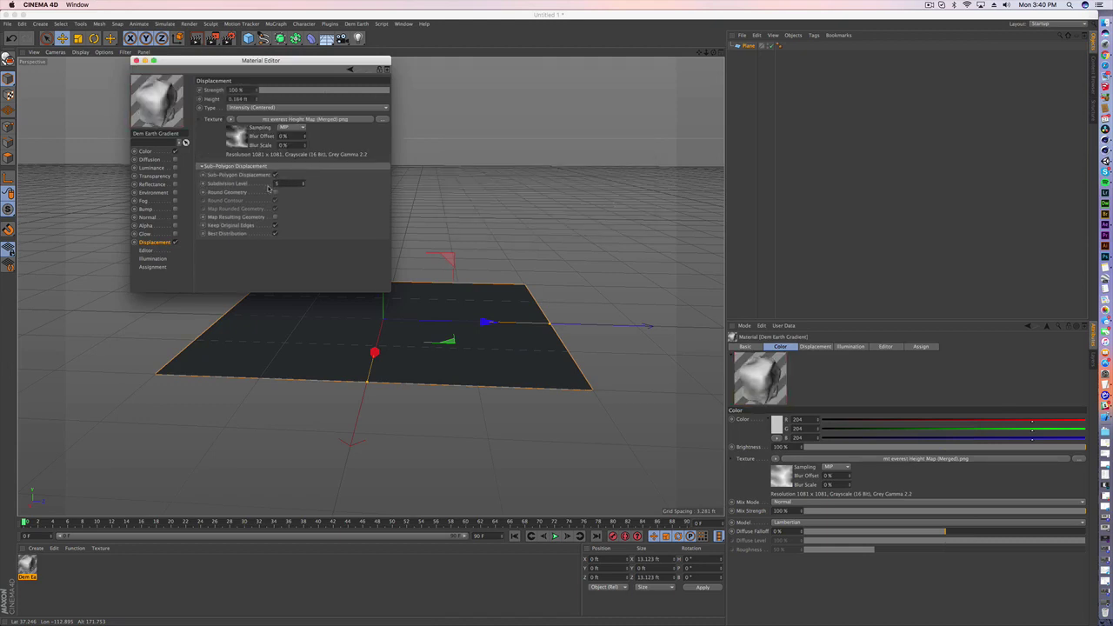
click(136, 60)
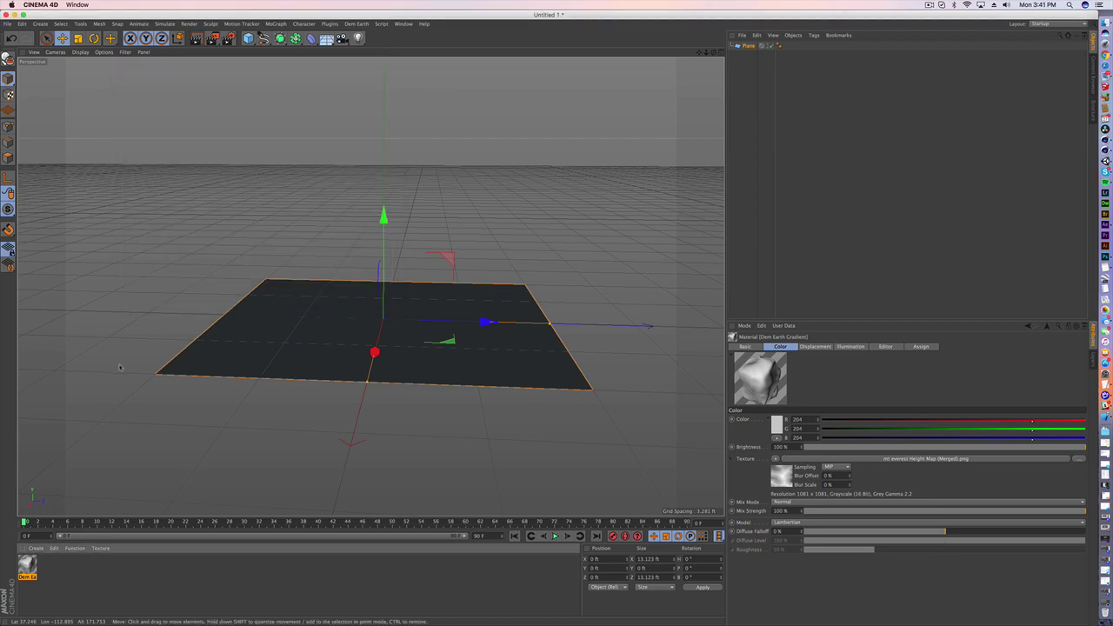
drag(27, 567, 282, 331)
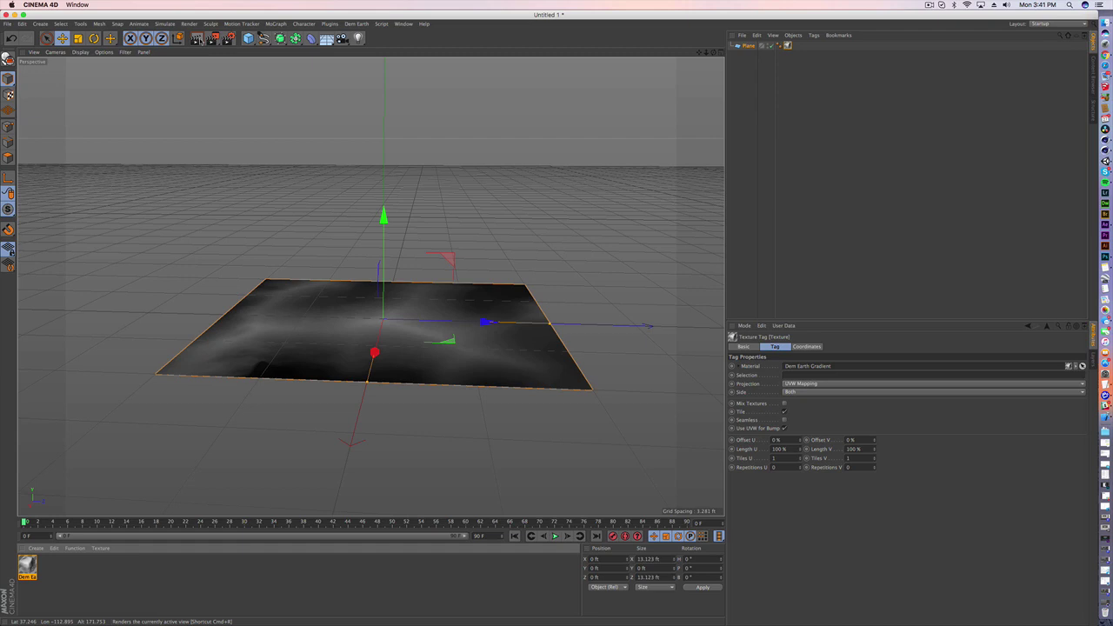
Render the perspective view of the displaced Plane, once from the current distance and once closer up
click(199, 40)
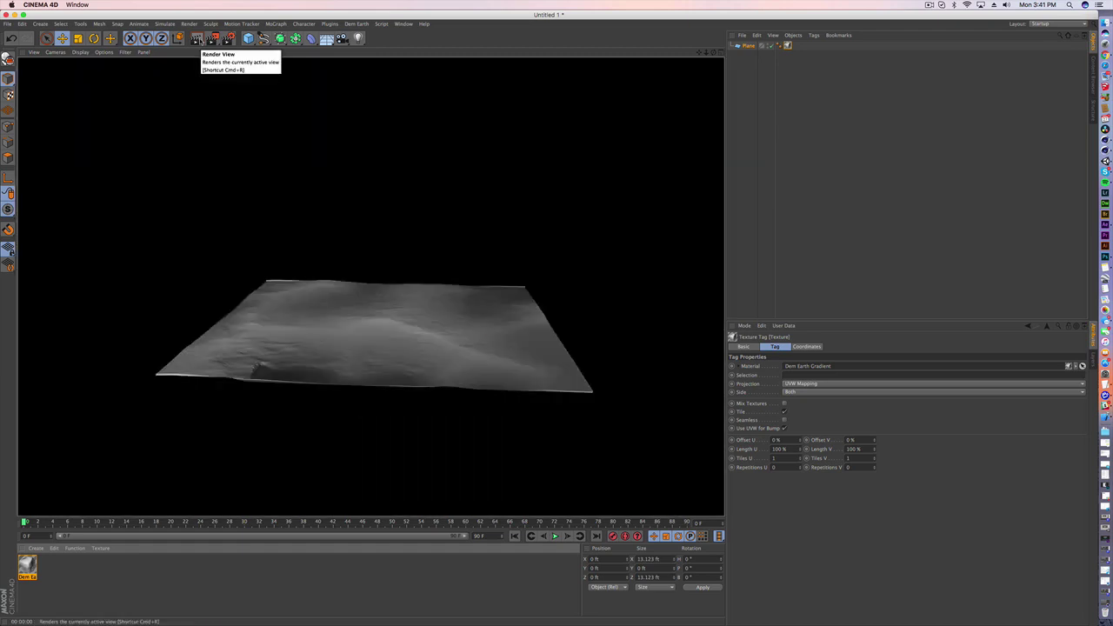
click(368, 339)
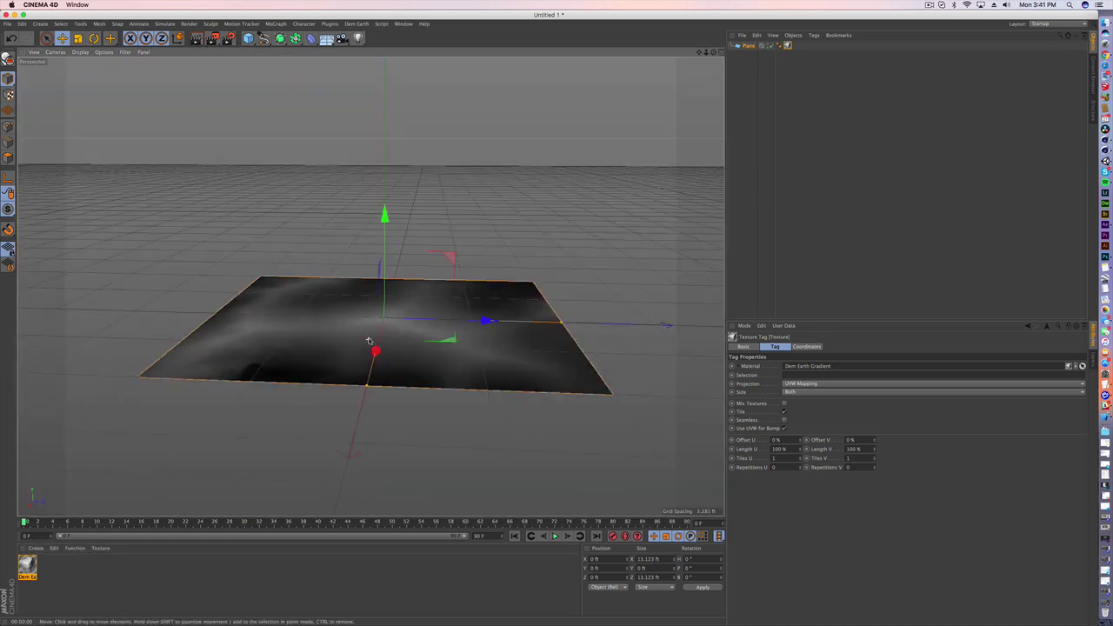
scroll(369, 339, up, 2)
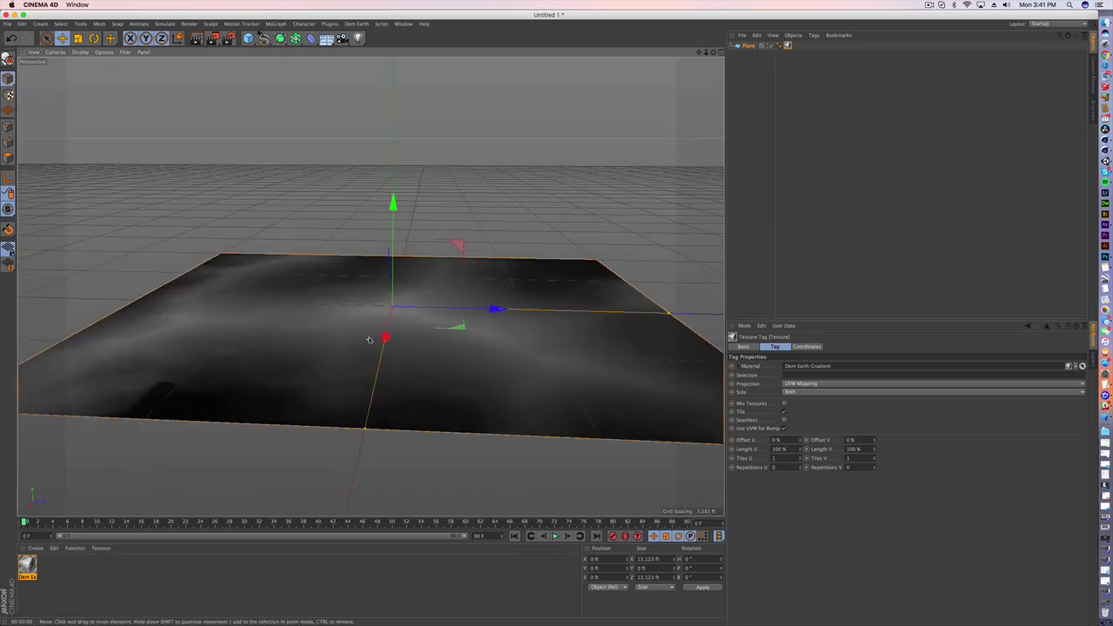
click(197, 40)
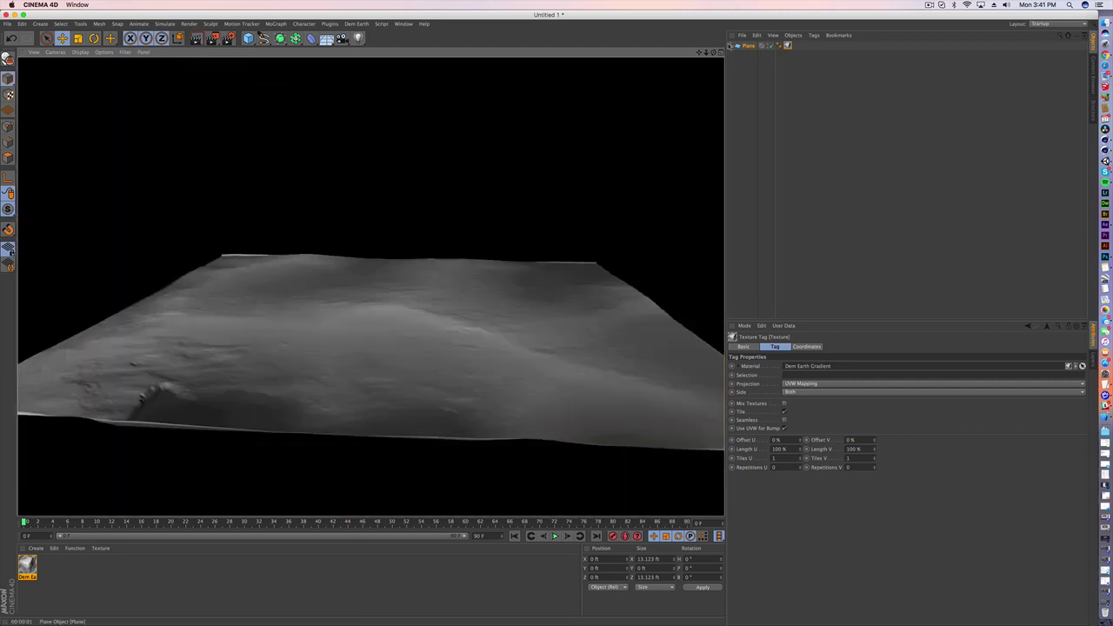
click(252, 428)
Set the material's displacement height to 5.164 ft and render the view to check the mountain relief
double_click(27, 566)
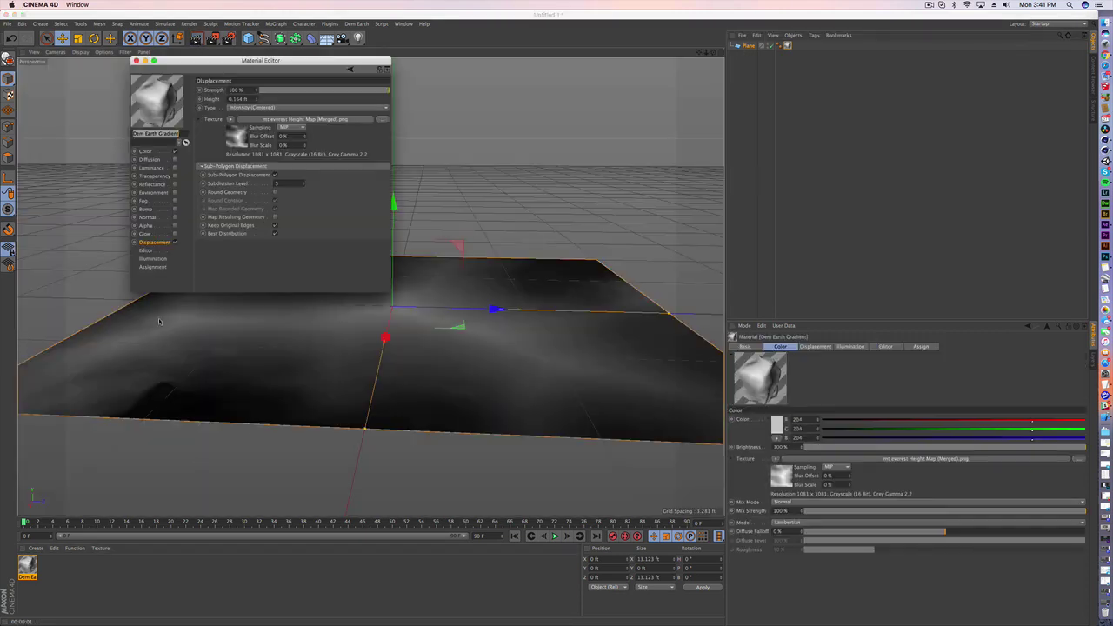
click(155, 244)
drag(257, 99, 256, 95)
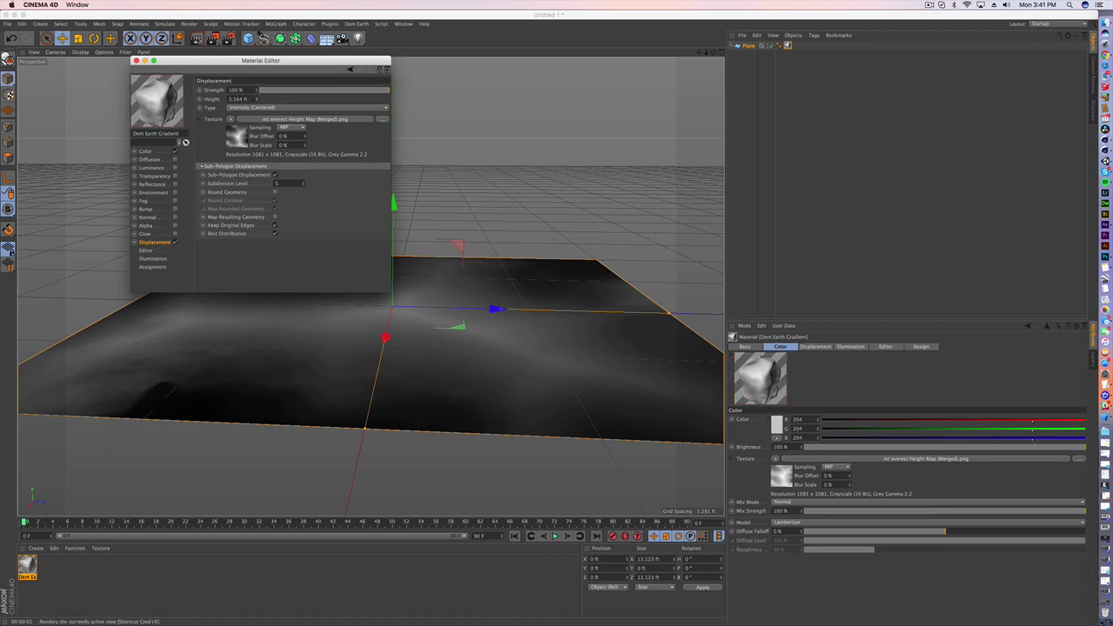
click(197, 39)
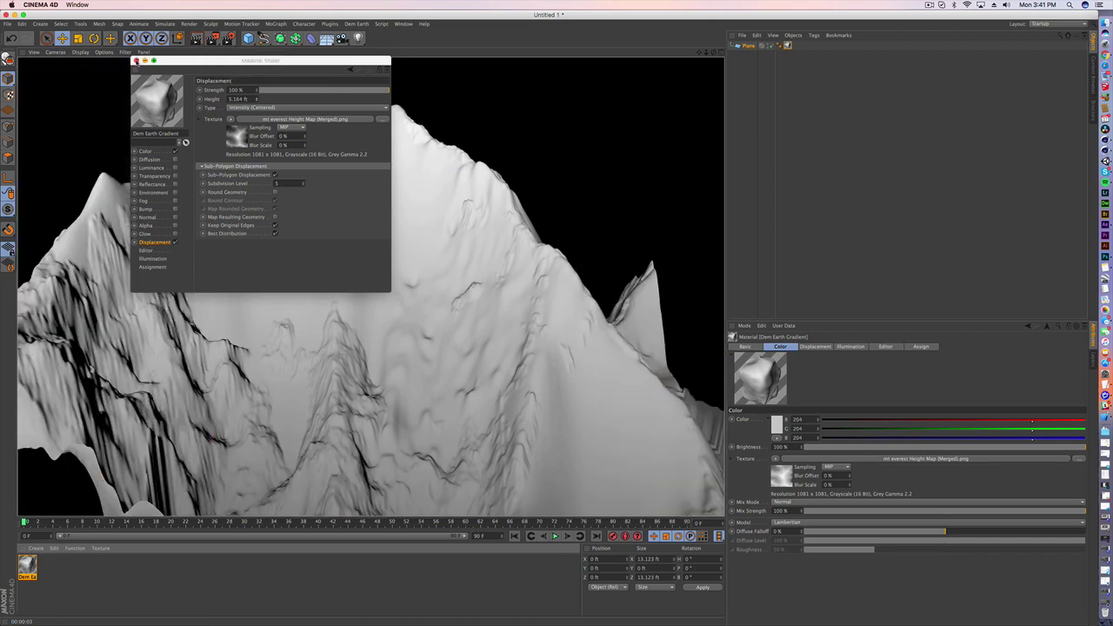
click(135, 60)
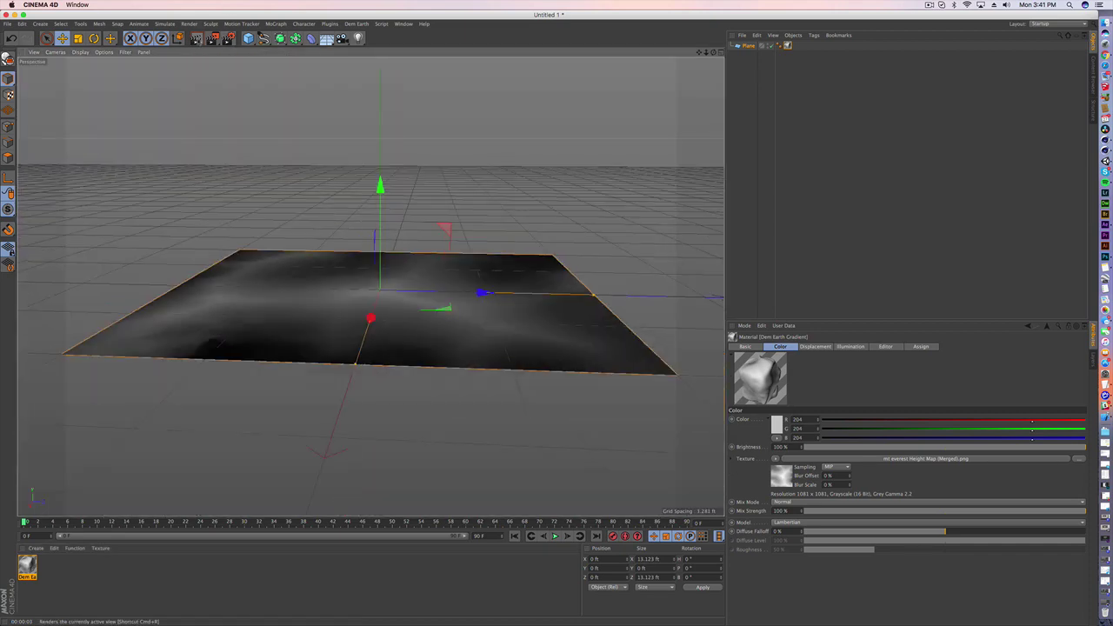
Preview the displaced terrain from different distances in an interactive render region, then turn the region off
drag(213, 38, 270, 167)
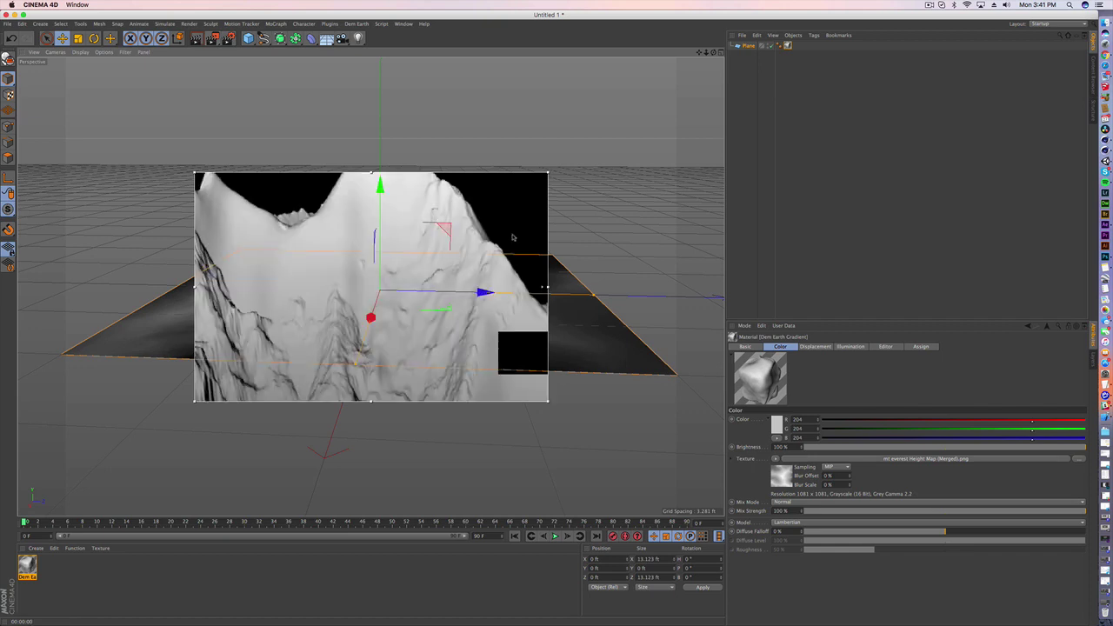
scroll(424, 278, down, 3)
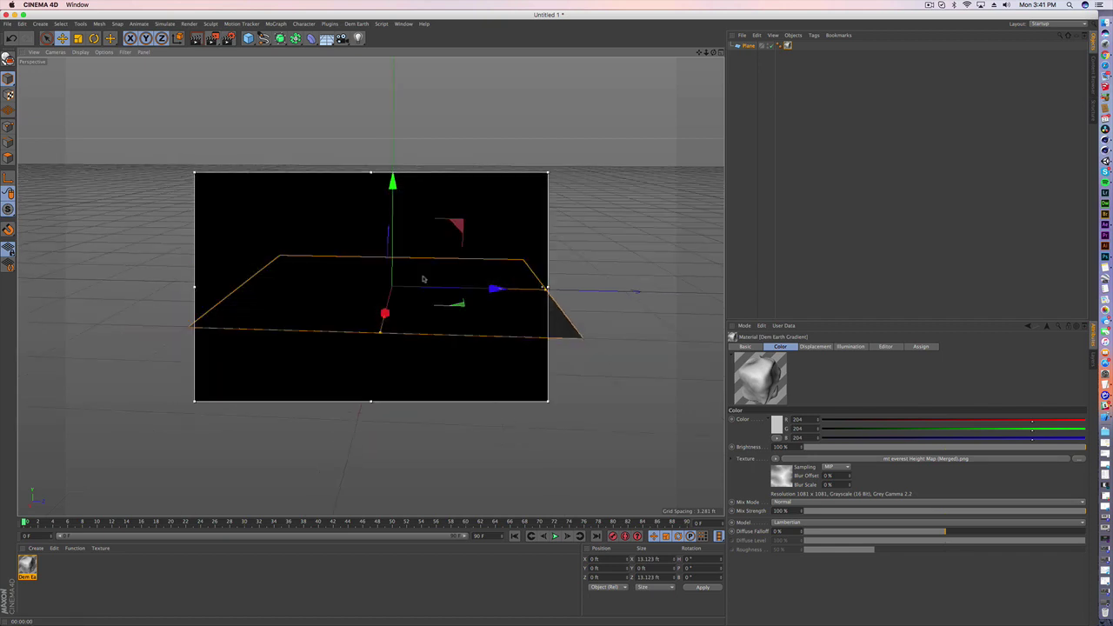
scroll(423, 278, down, 2)
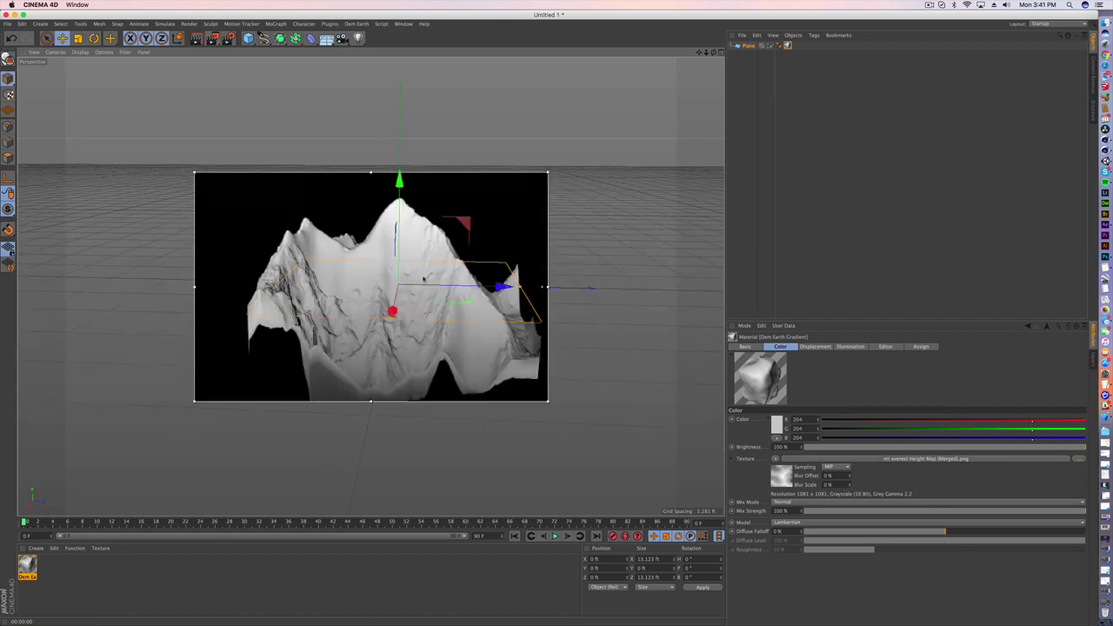
scroll(424, 278, up, 1)
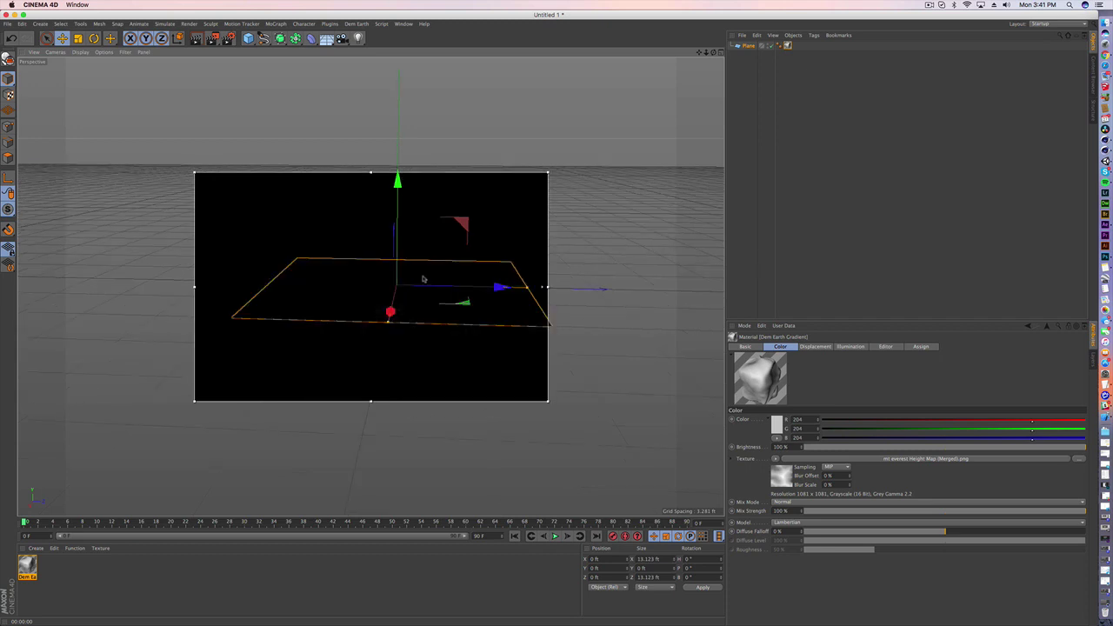
drag(213, 38, 261, 168)
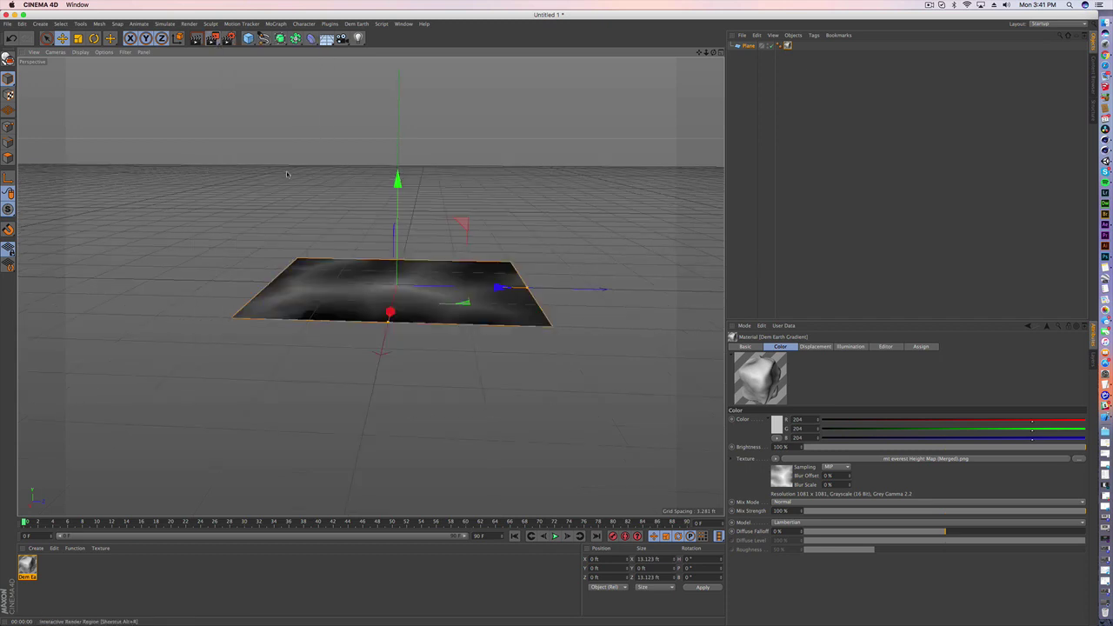
Delete the Plane and add a Dem Earth Object in its place
click(745, 45)
key(Delete)
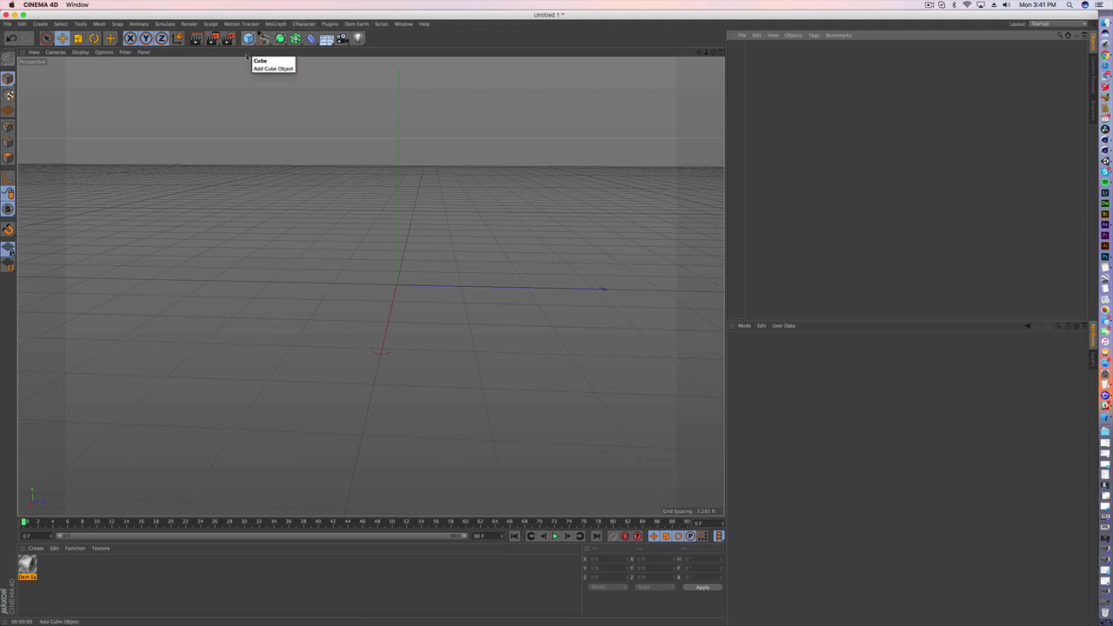
click(357, 23)
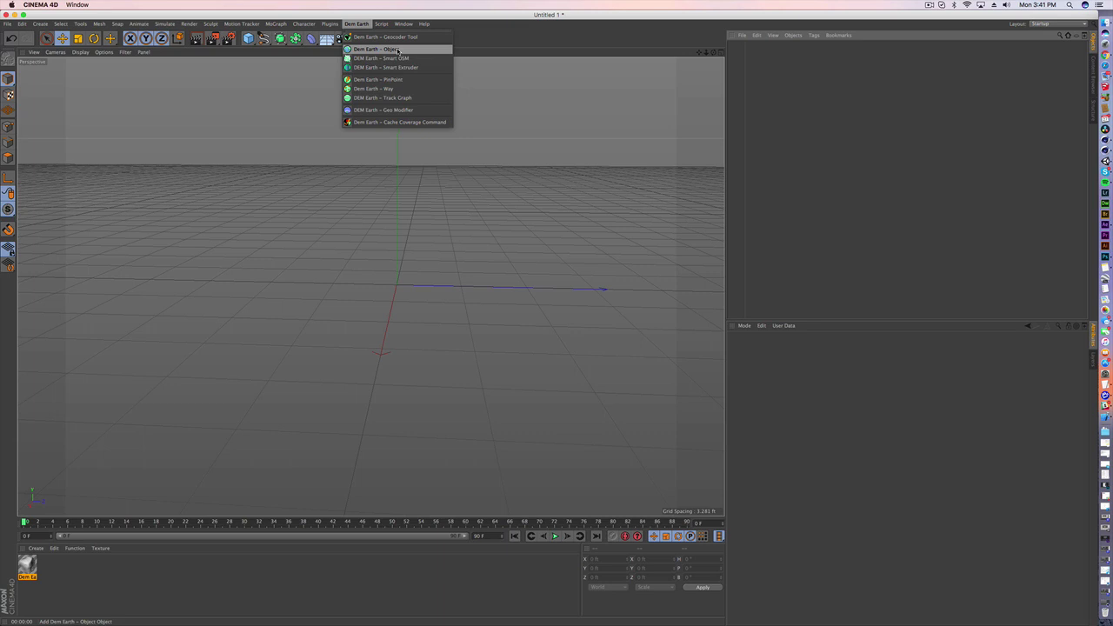
click(395, 49)
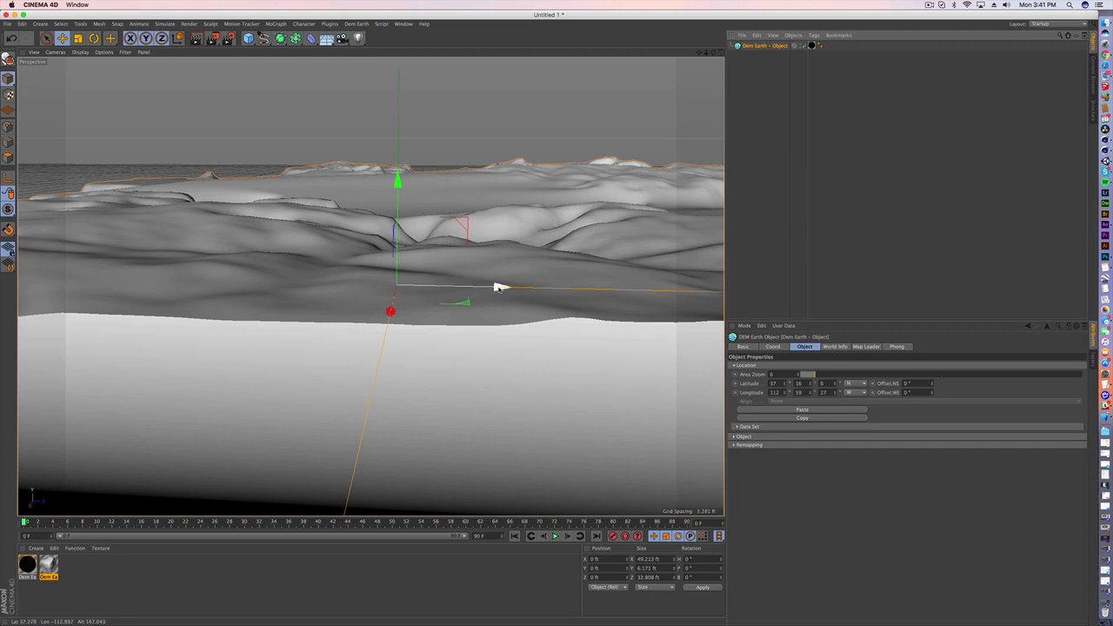
Delete both Dem Earth Gradient materials and remove the leftover texture tag from the Dem Earth Object
click(31, 565)
key(Delete)
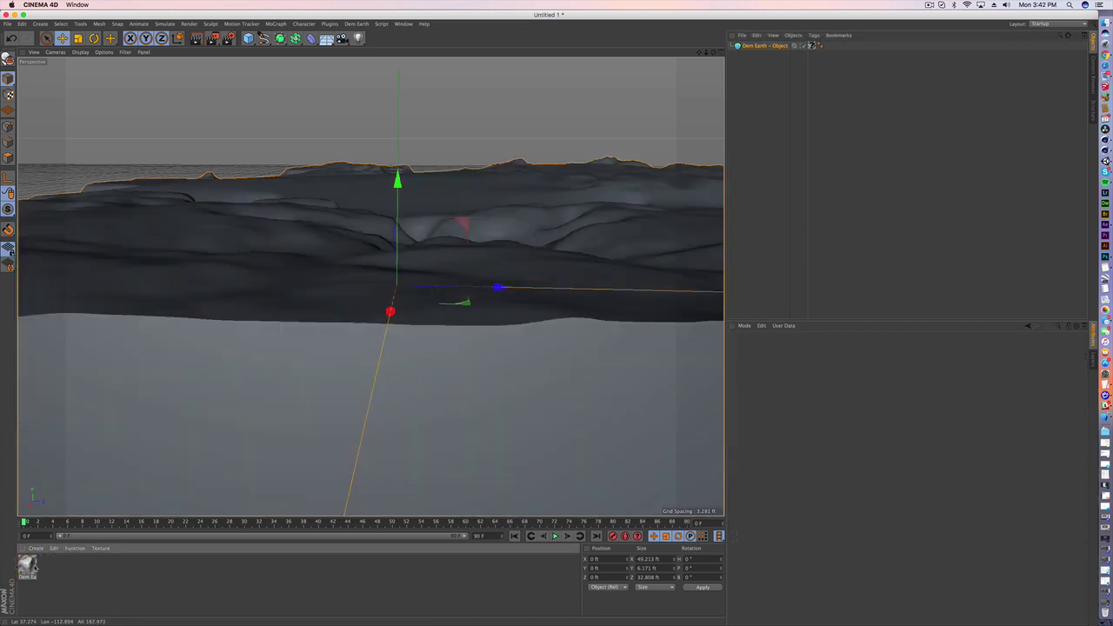
scroll(430, 368, down, 6)
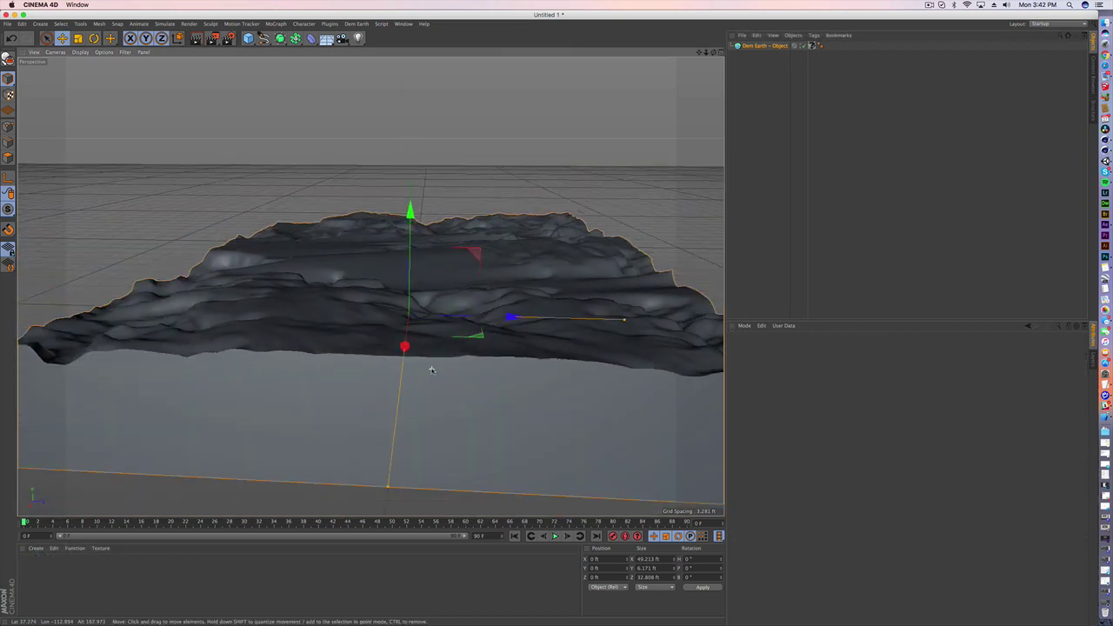
alt+middle_drag(498, 348, 433, 357)
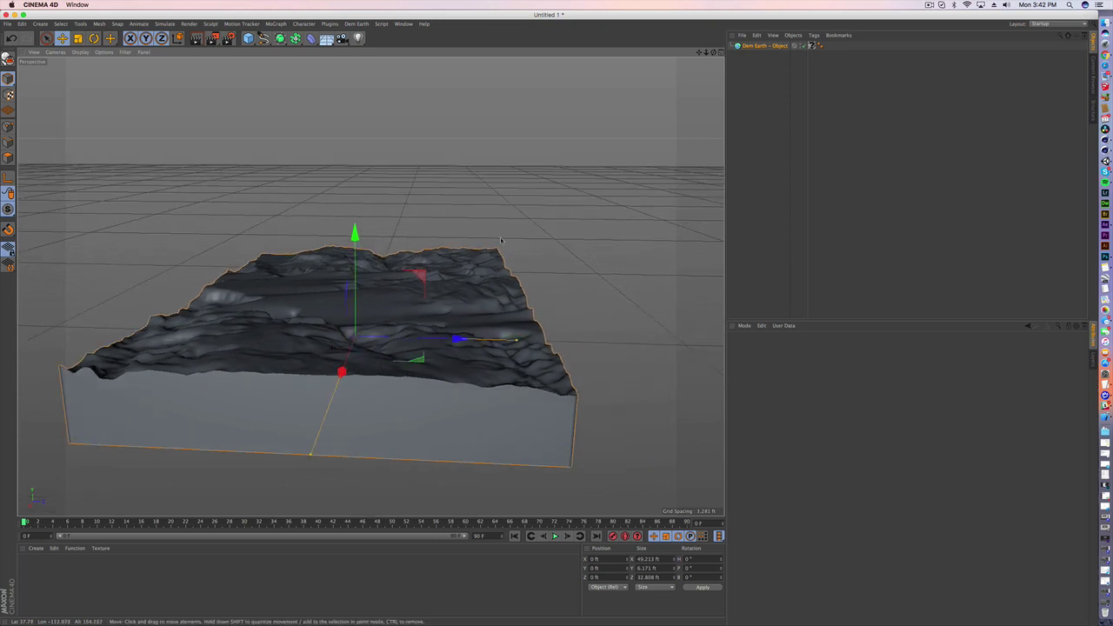
click(812, 46)
key(Delete)
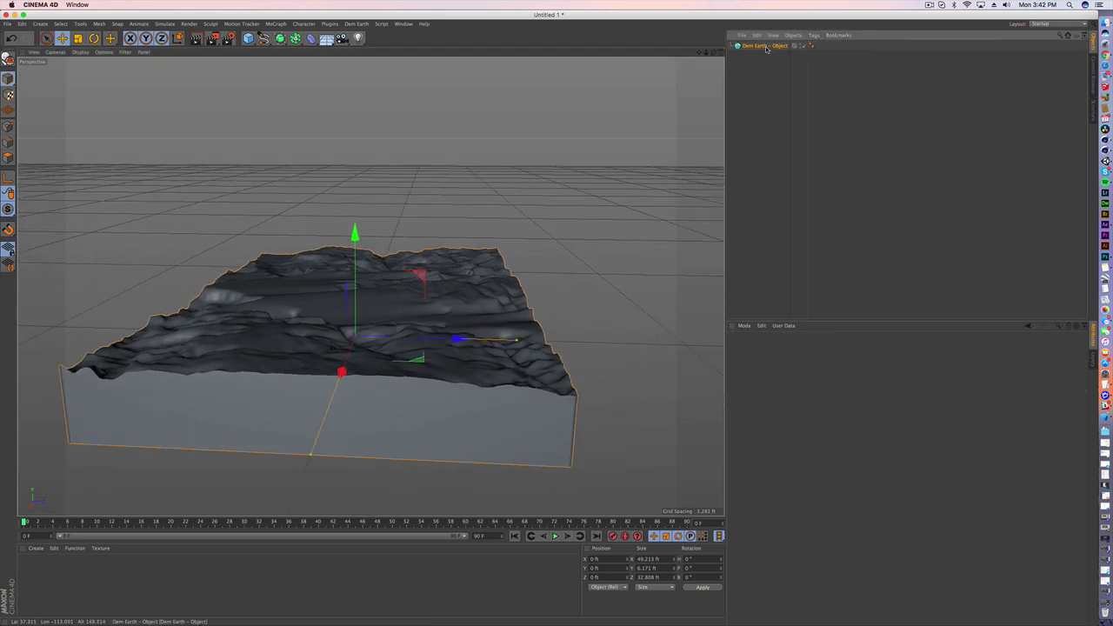
Show the Dem Earth Object's location properties, switch to Google Maps in Chrome and bring the area around the Zion National Park marker into view
click(767, 47)
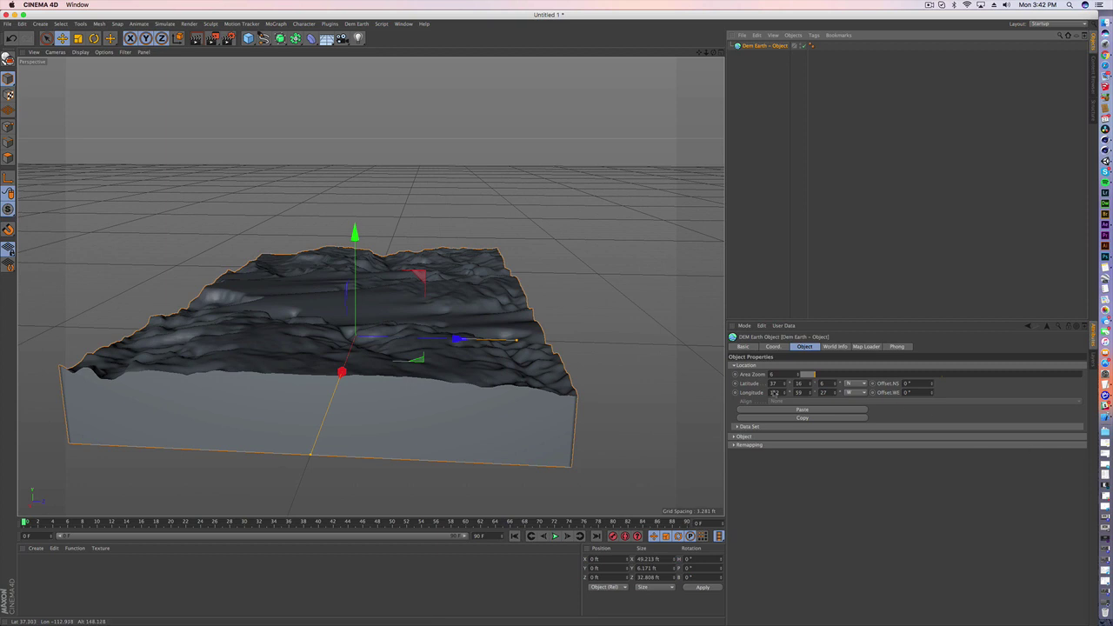
click(1105, 56)
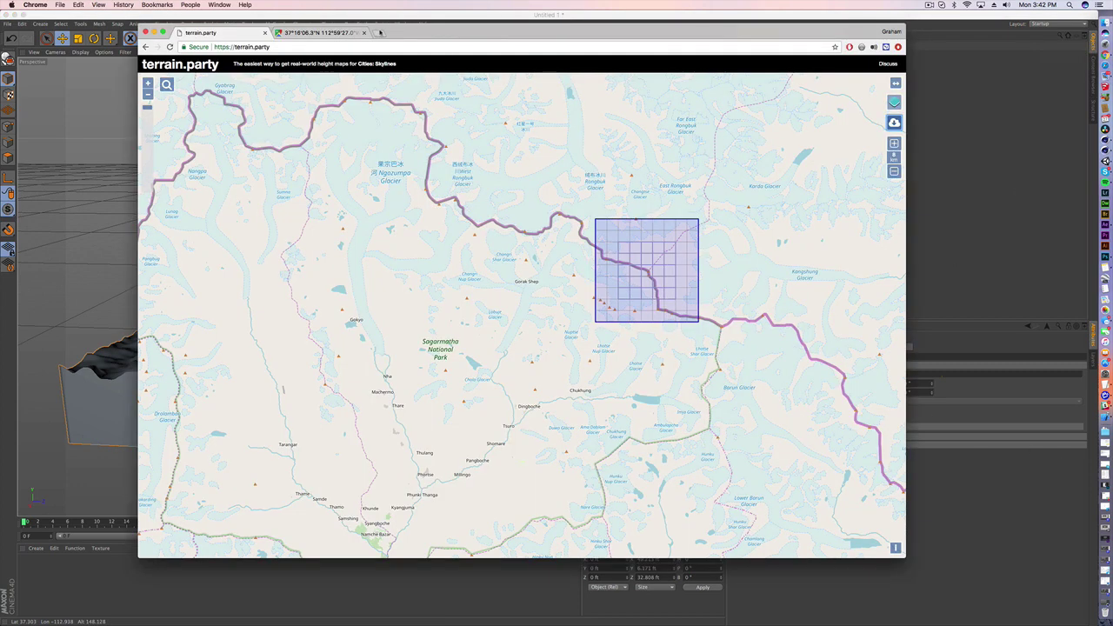
click(348, 32)
scroll(478, 224, down, 10)
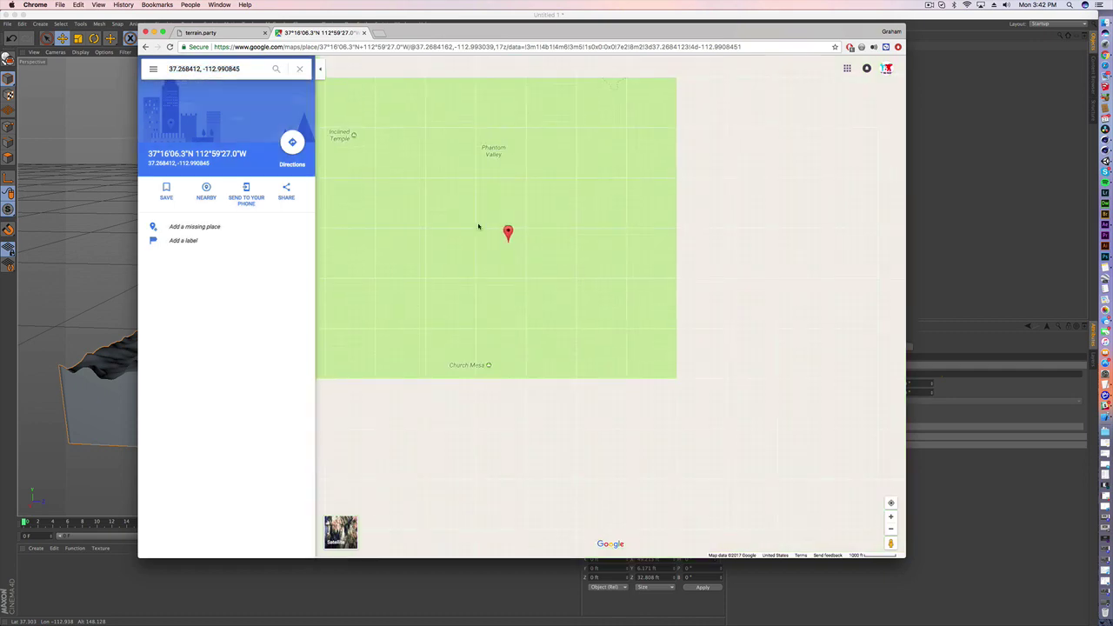
drag(478, 224, 505, 237)
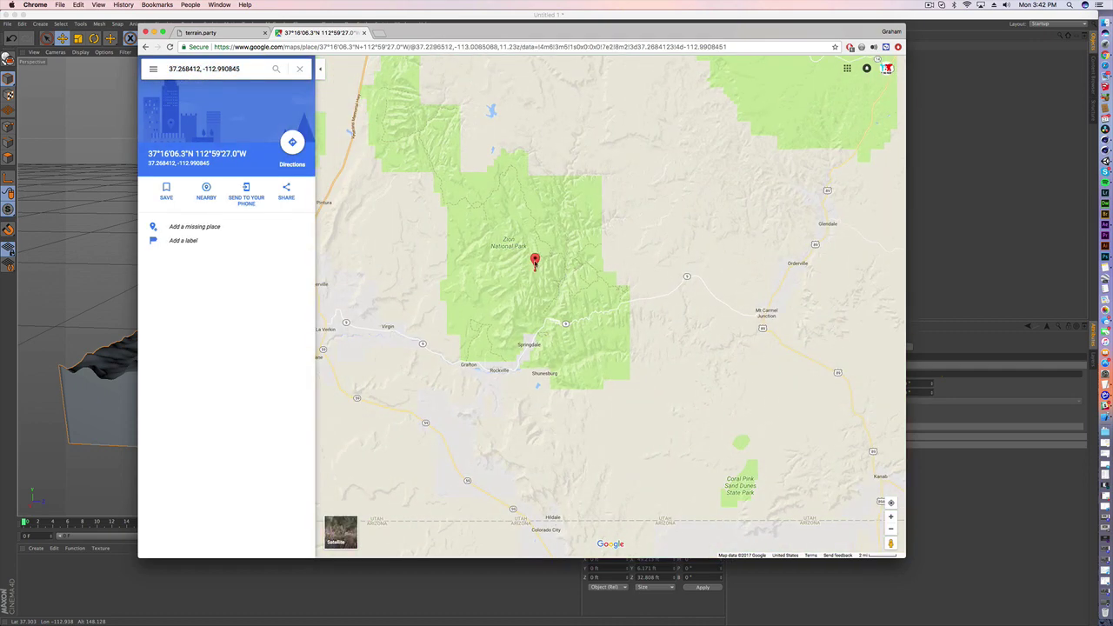
Look up the point just south of the Zion National Park marker and copy its coordinates, 37.254526, -112.991278
right_click(535, 289)
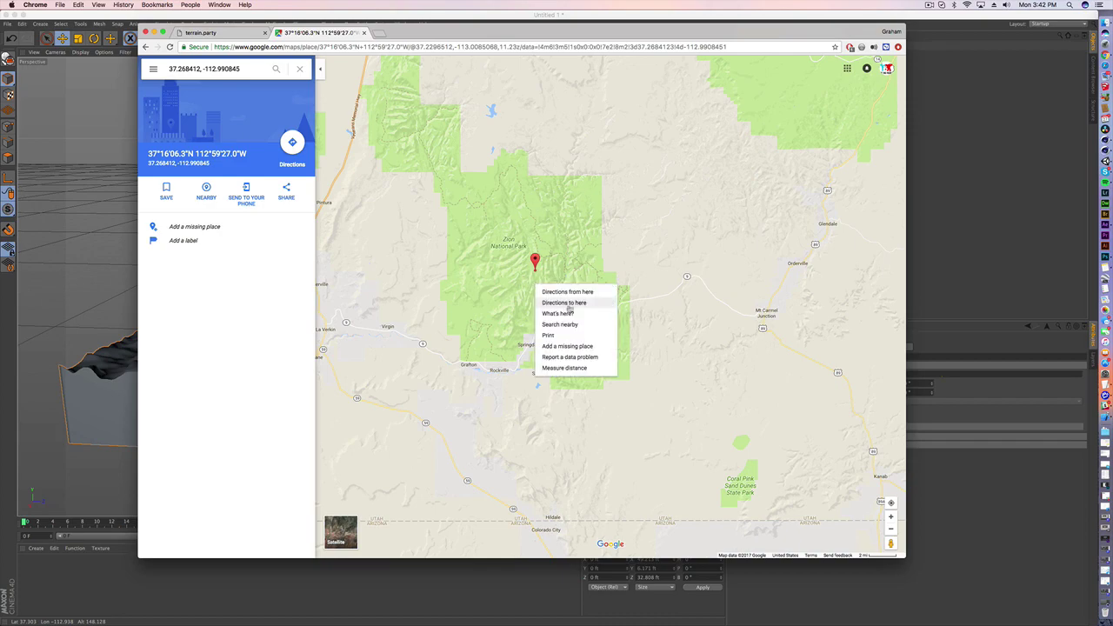
click(569, 314)
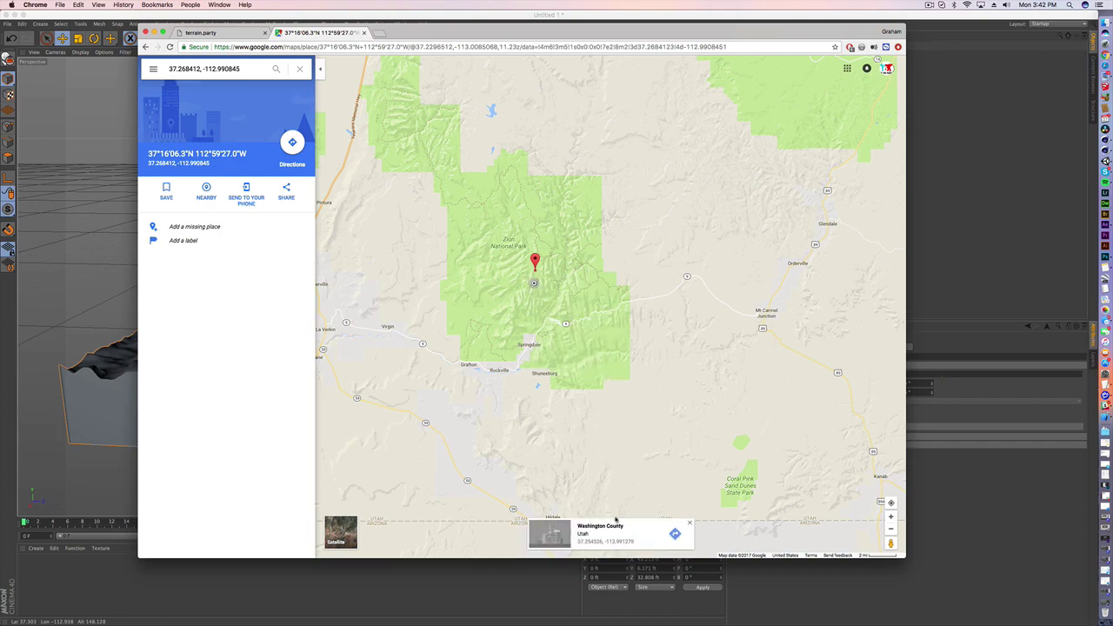
click(609, 541)
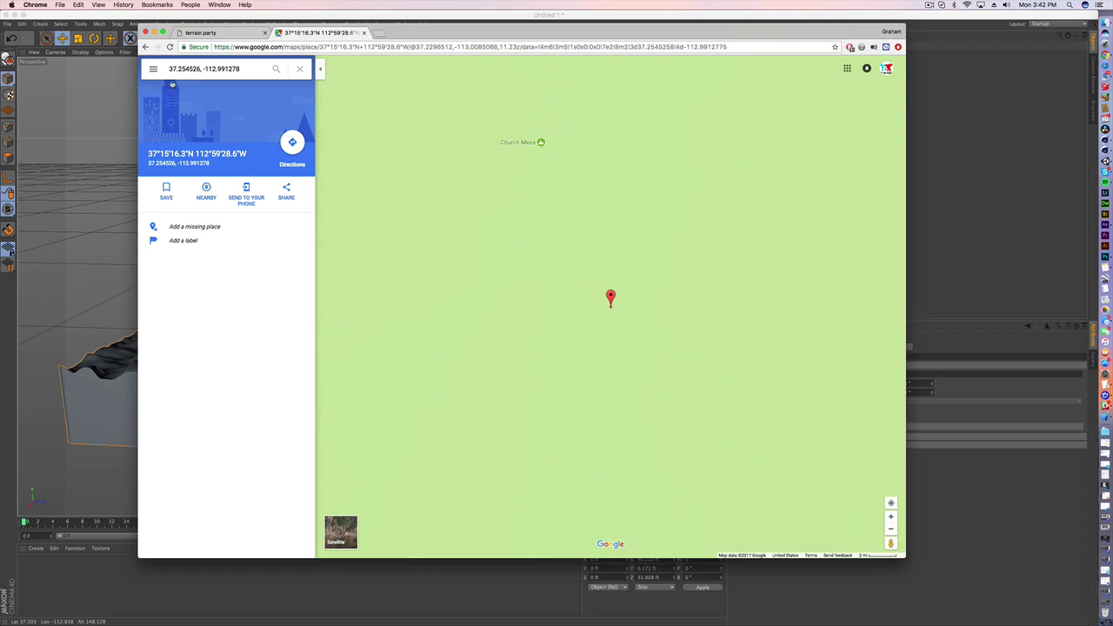
drag(170, 69, 241, 75)
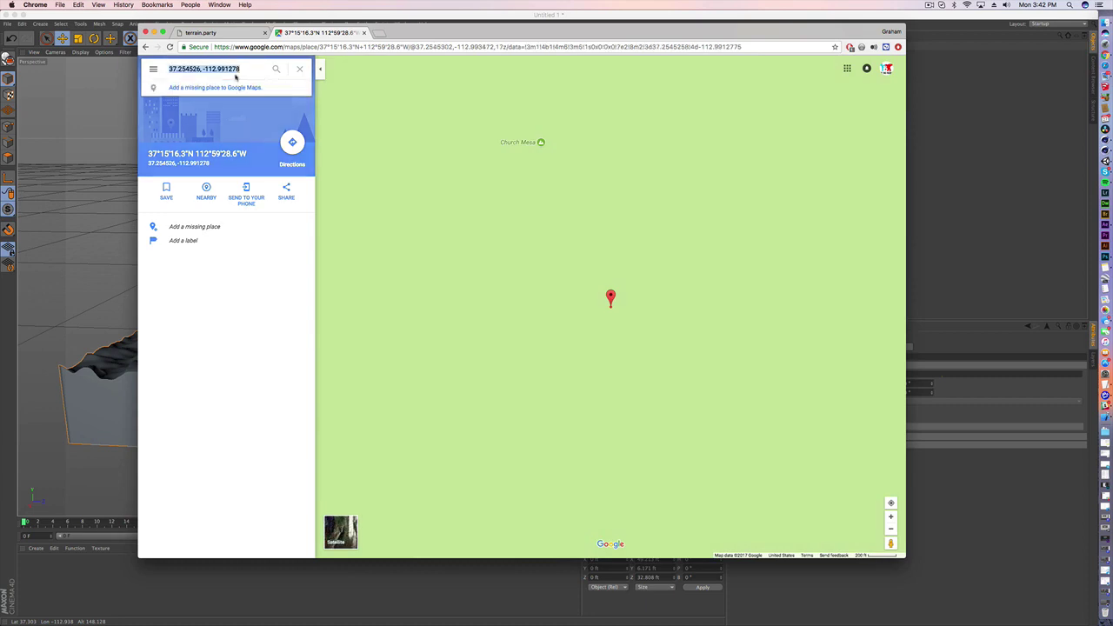
Switch to Cinema 4D and paste the copied coordinates into the Dem Earth Object's location
click(205, 18)
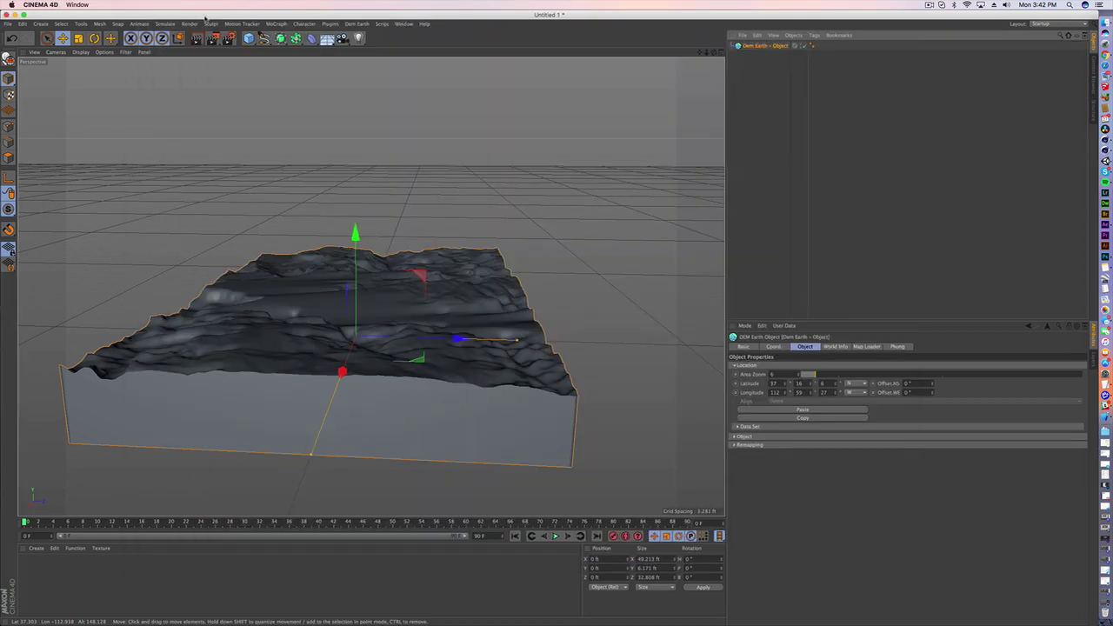
click(812, 411)
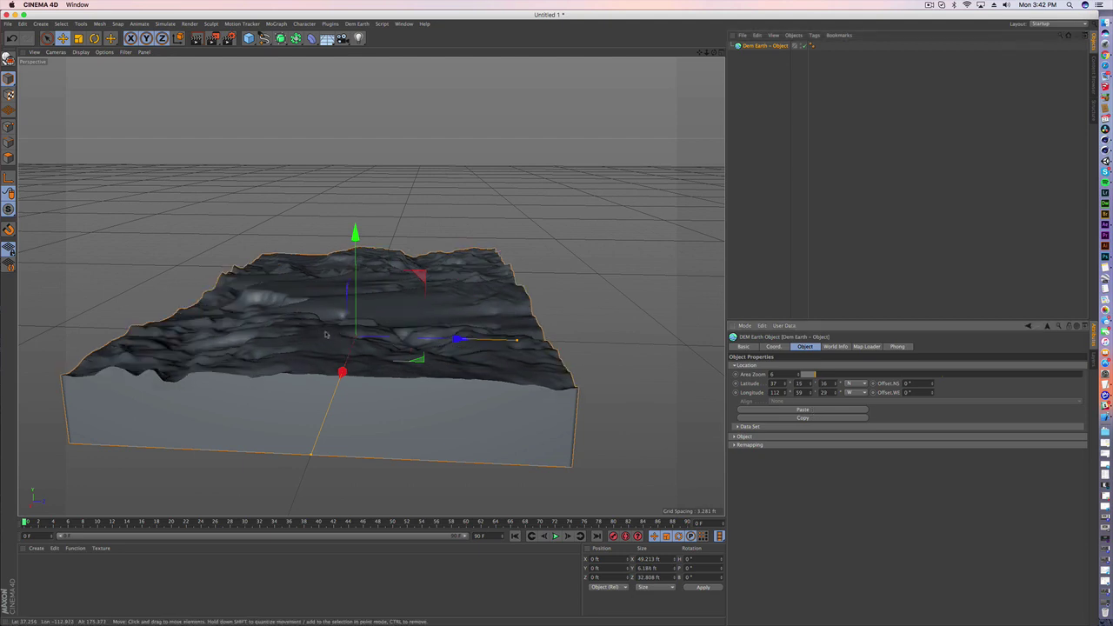
alt+drag(304, 348, 433, 363)
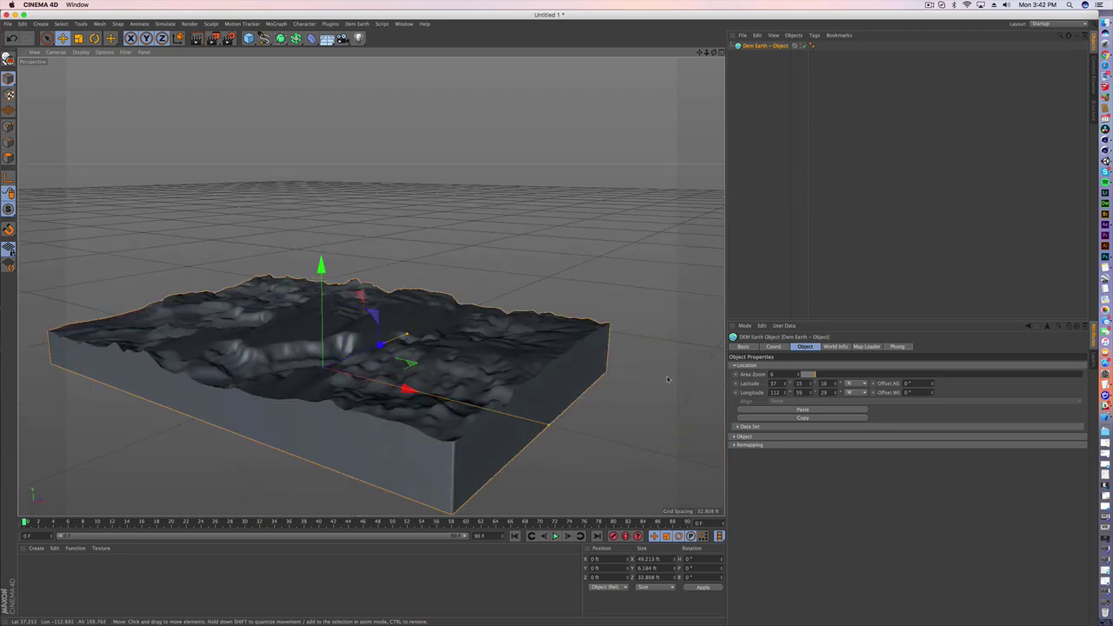
Try different Area Zoom values on the Dem Earth Object and settle on about 5.19
mouse_move(816, 376)
mouse_down()
mouse_move(835, 376)
mouse_move(809, 375)
mouse_up()
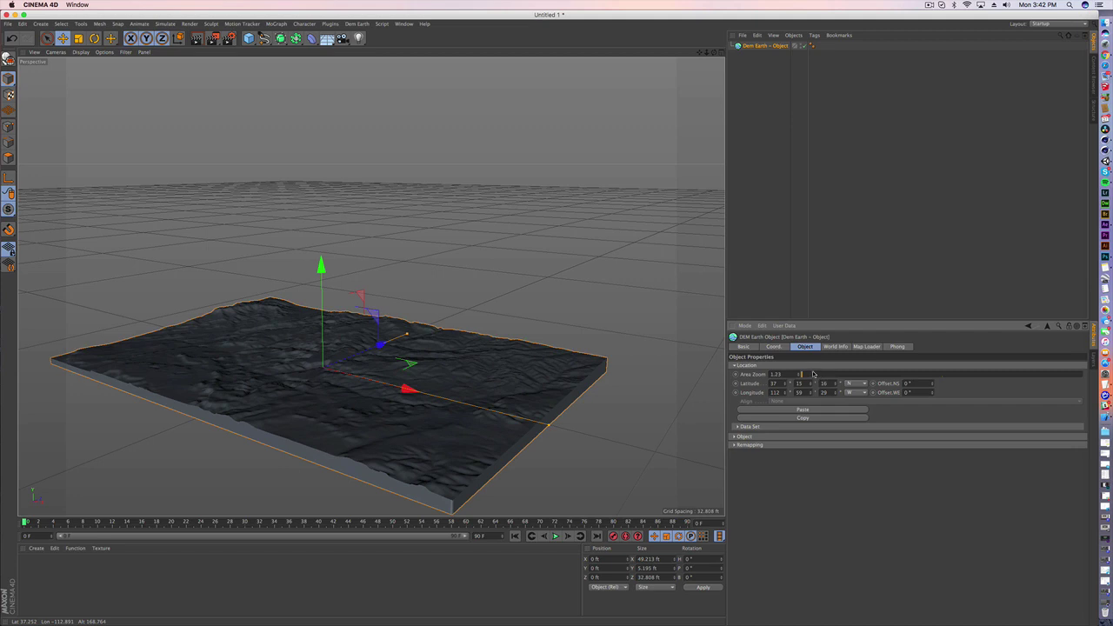
click(814, 375)
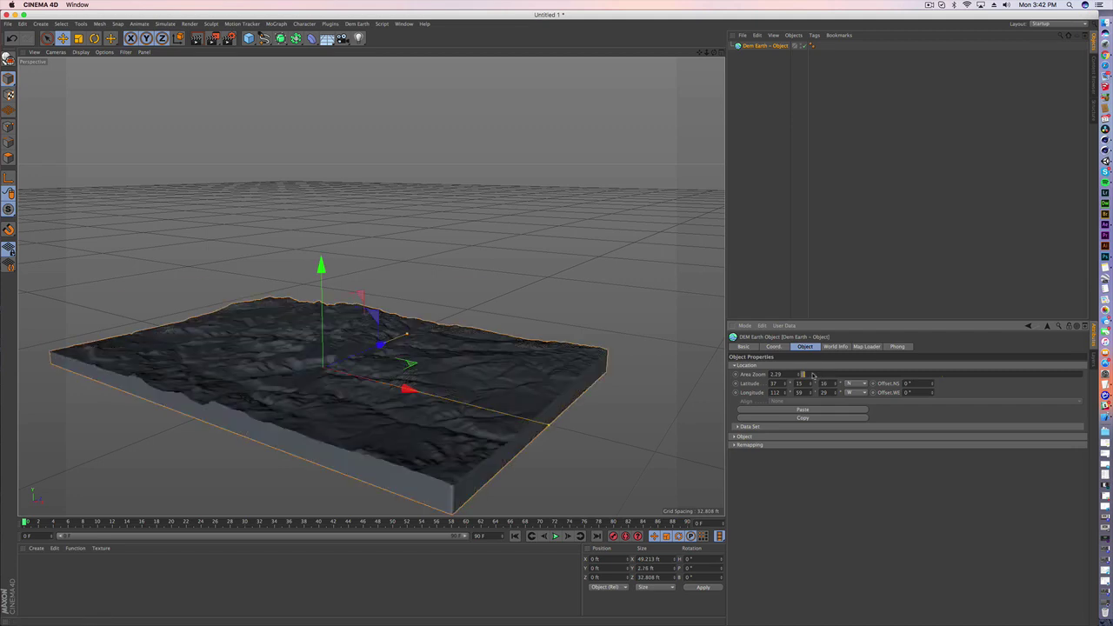
drag(813, 376, 805, 375)
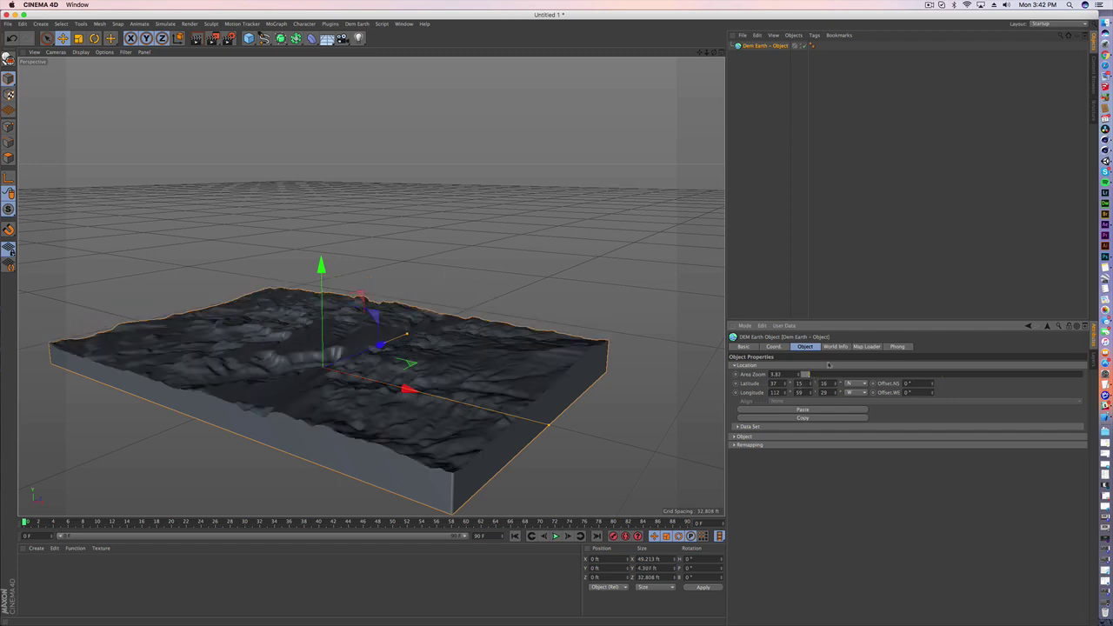
click(775, 347)
click(750, 348)
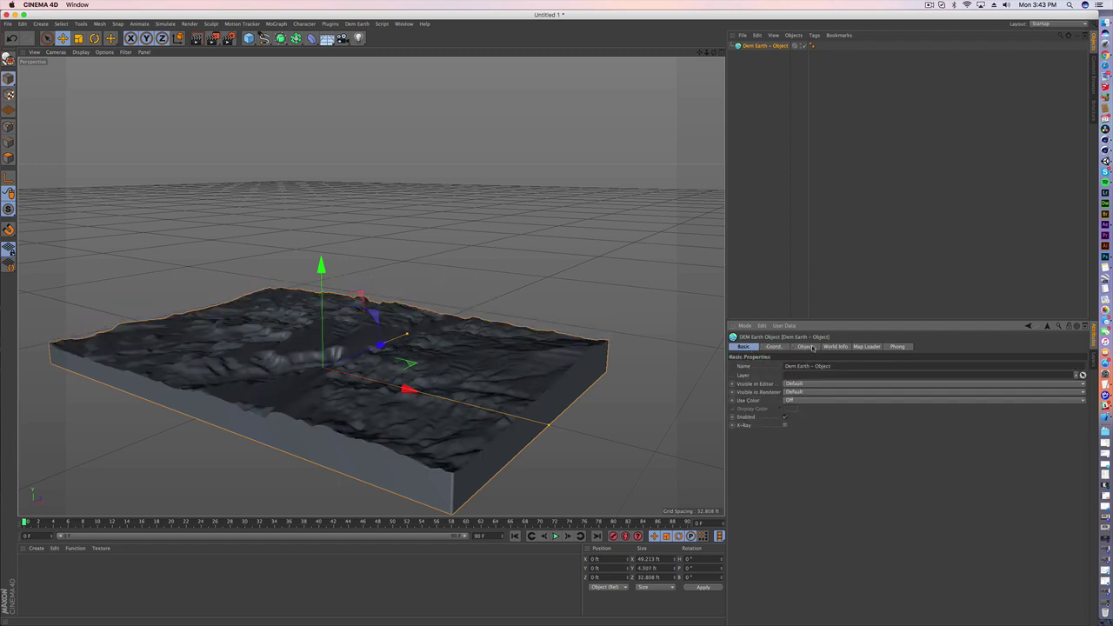
click(813, 348)
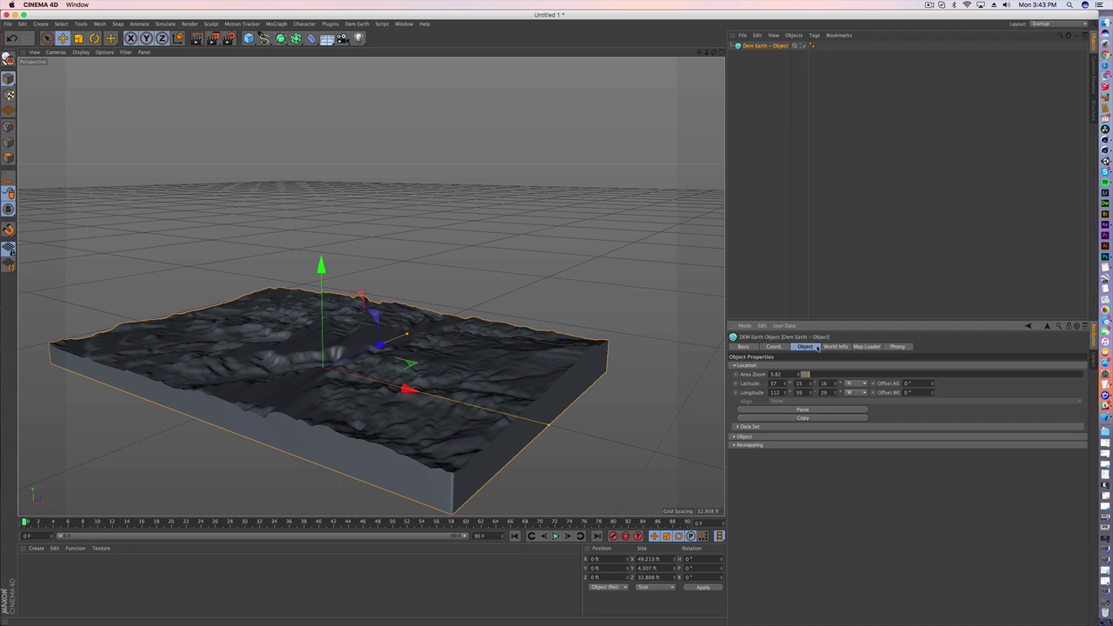
drag(809, 374, 814, 375)
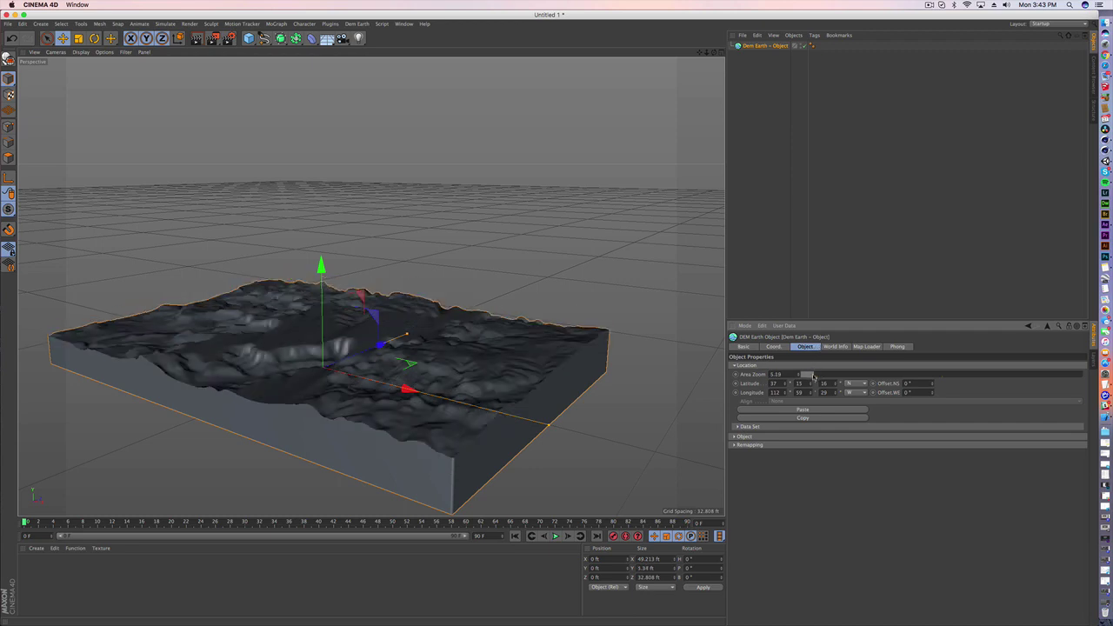
Reduce the Dem Earth Object's width to about 29.232 ft and its height to about 25.591 ft
click(735, 437)
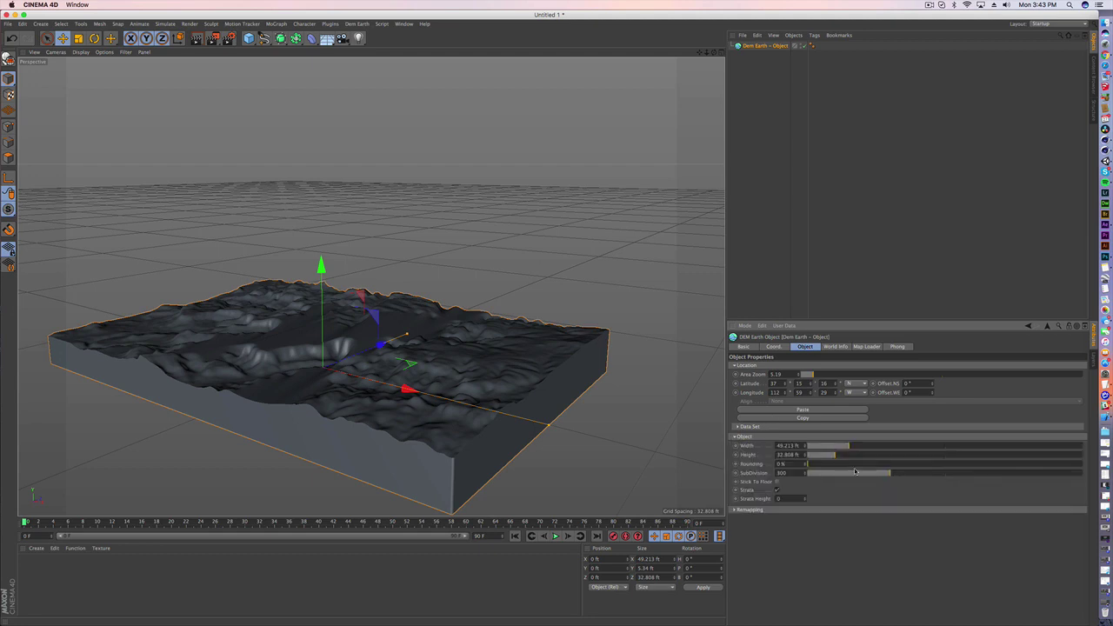
drag(836, 444, 831, 455)
scroll(204, 345, up, 5)
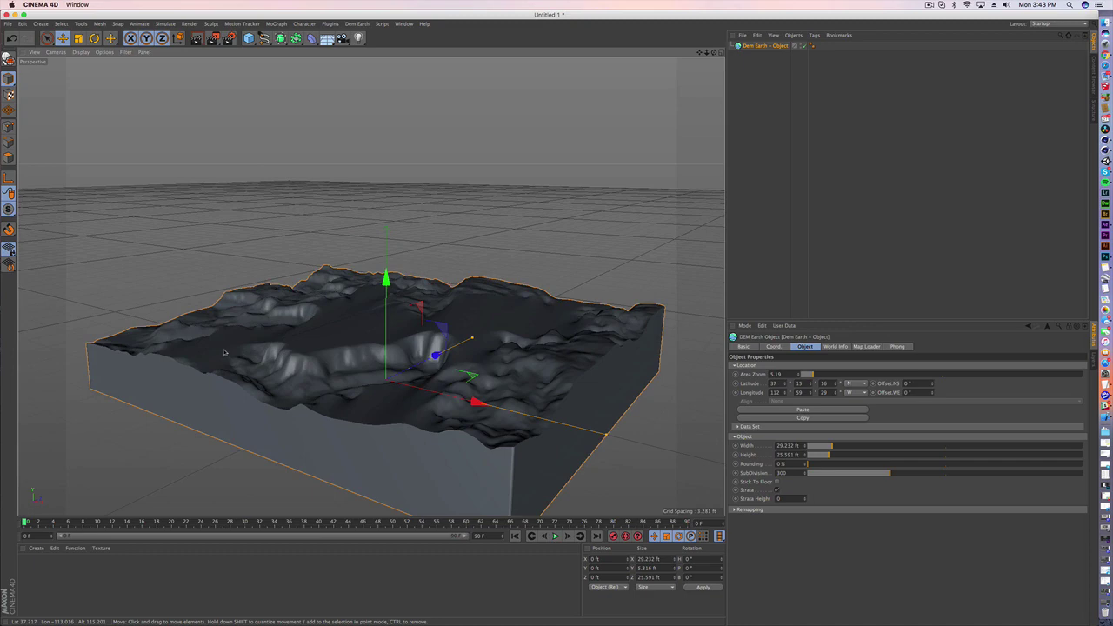
alt+drag(227, 350, 680, 373)
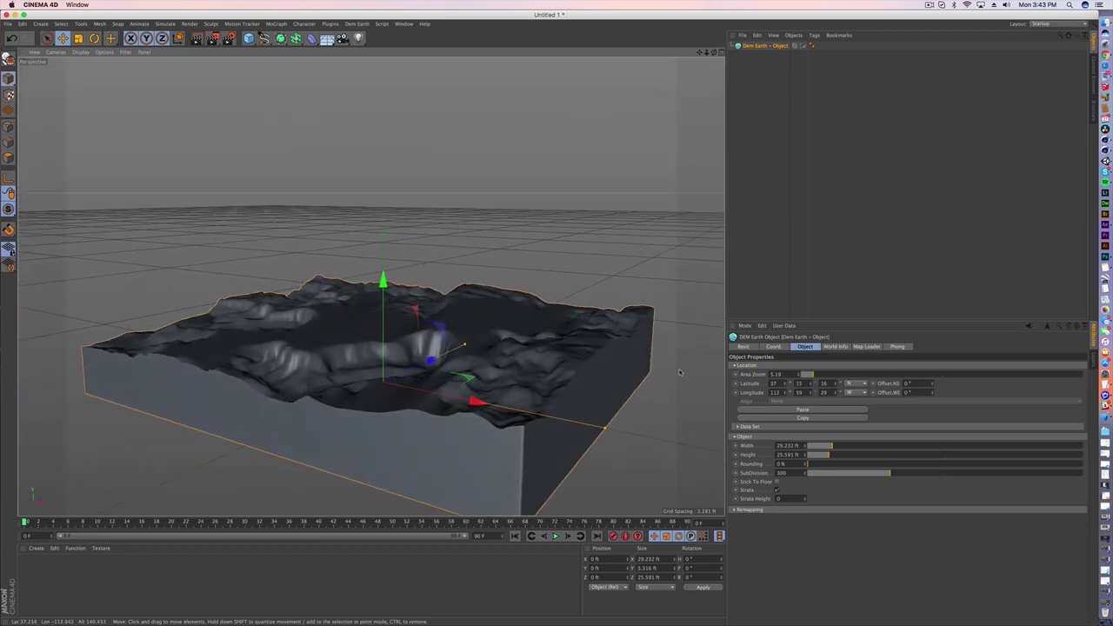
Accept the Map Loader disclaimer and download the Bing Sat texture layer at level 13 for the terrain
click(835, 347)
click(866, 347)
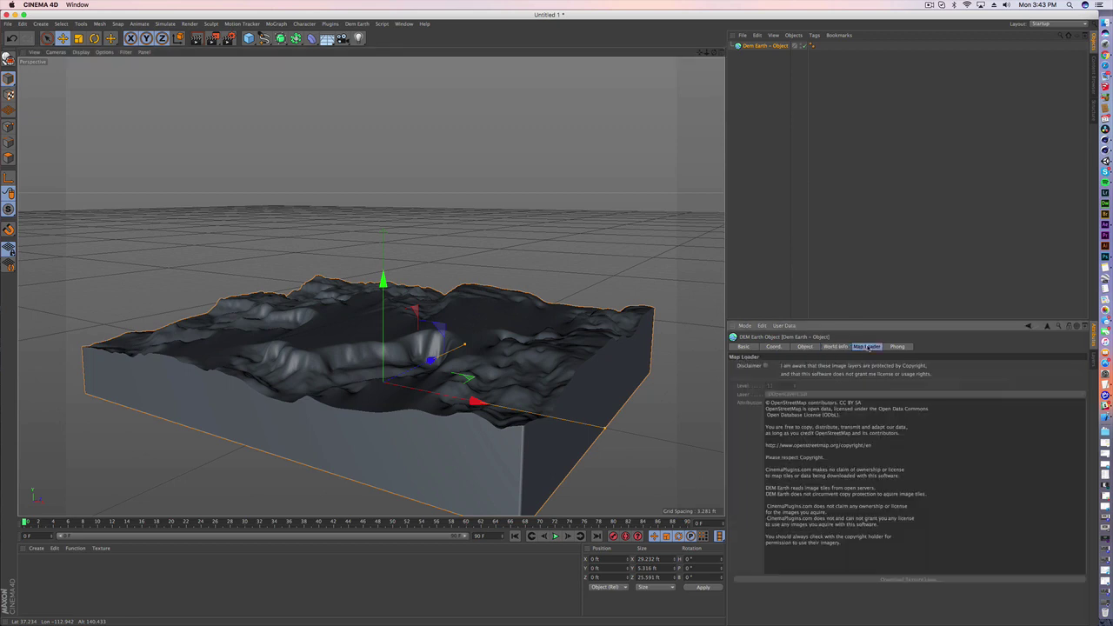
click(766, 366)
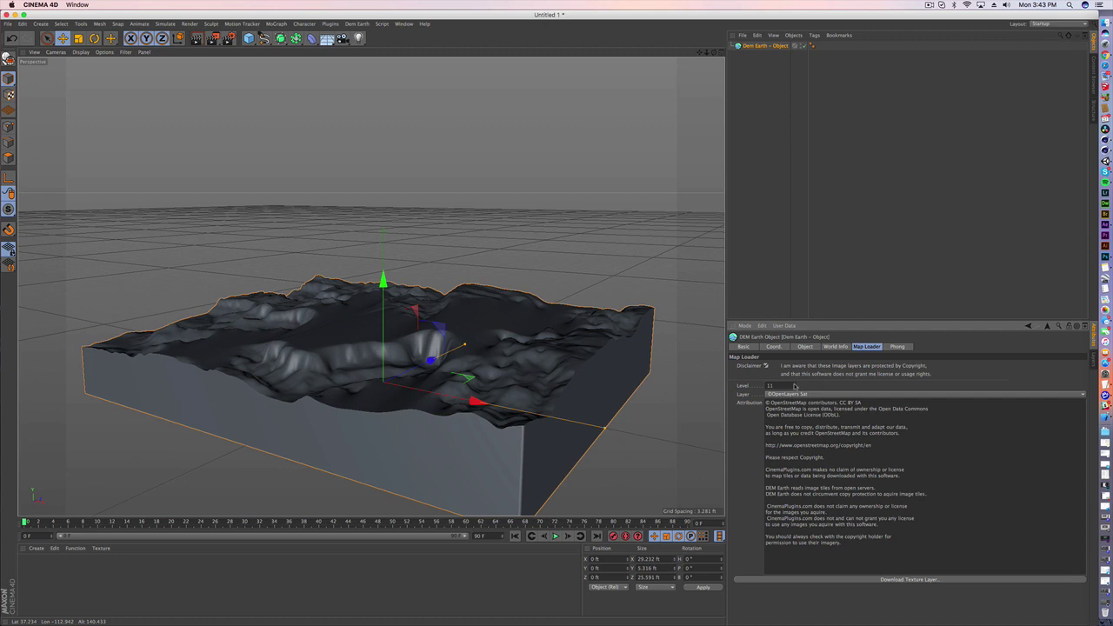
click(811, 394)
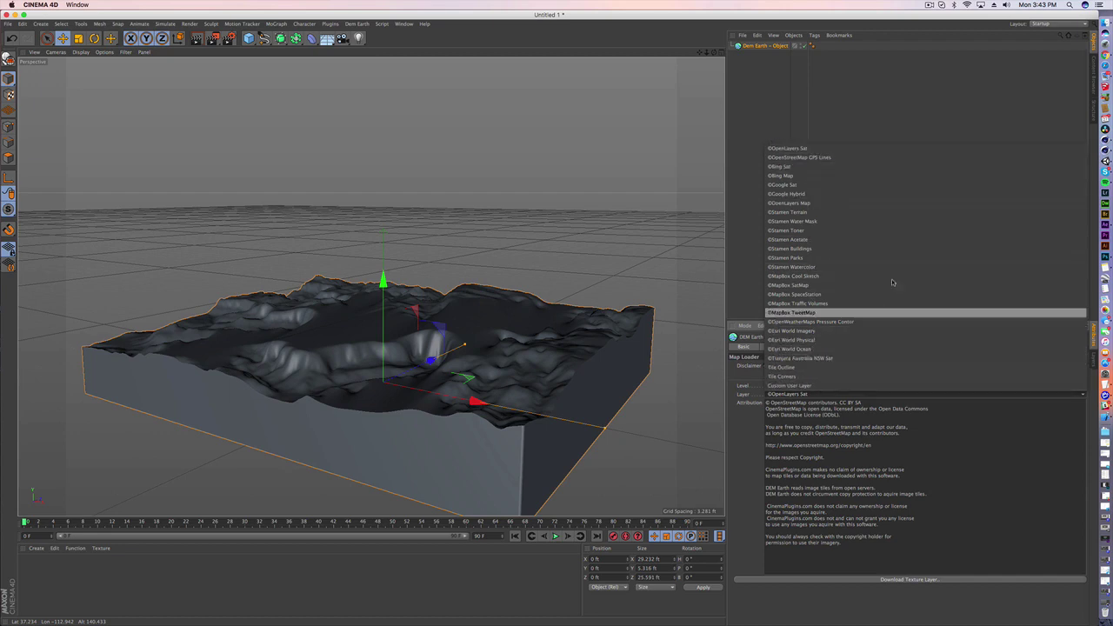
click(801, 168)
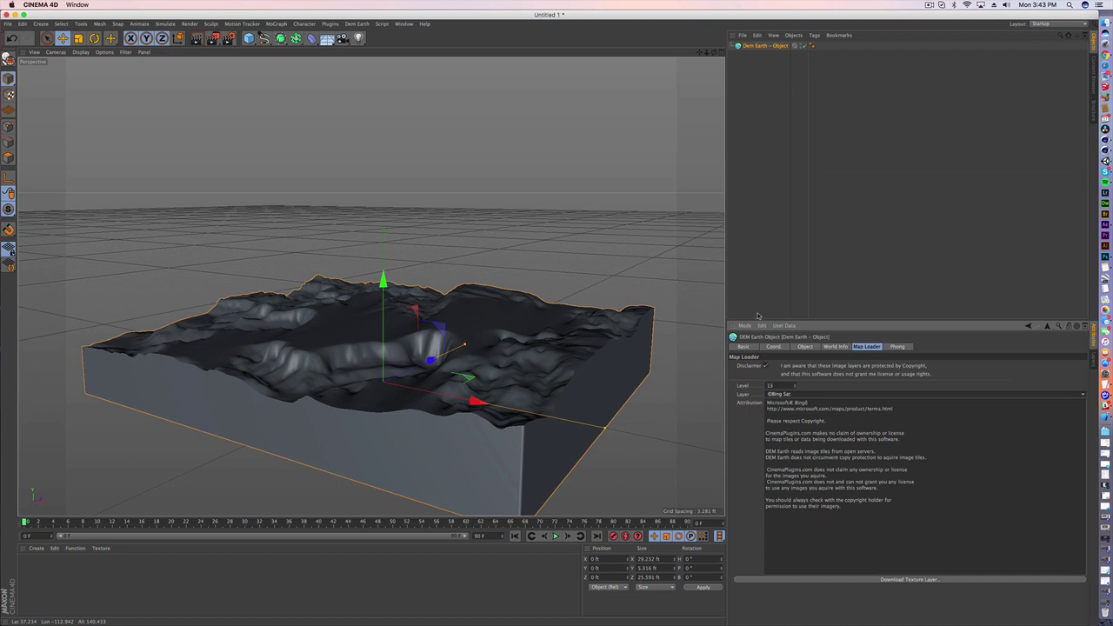
click(901, 580)
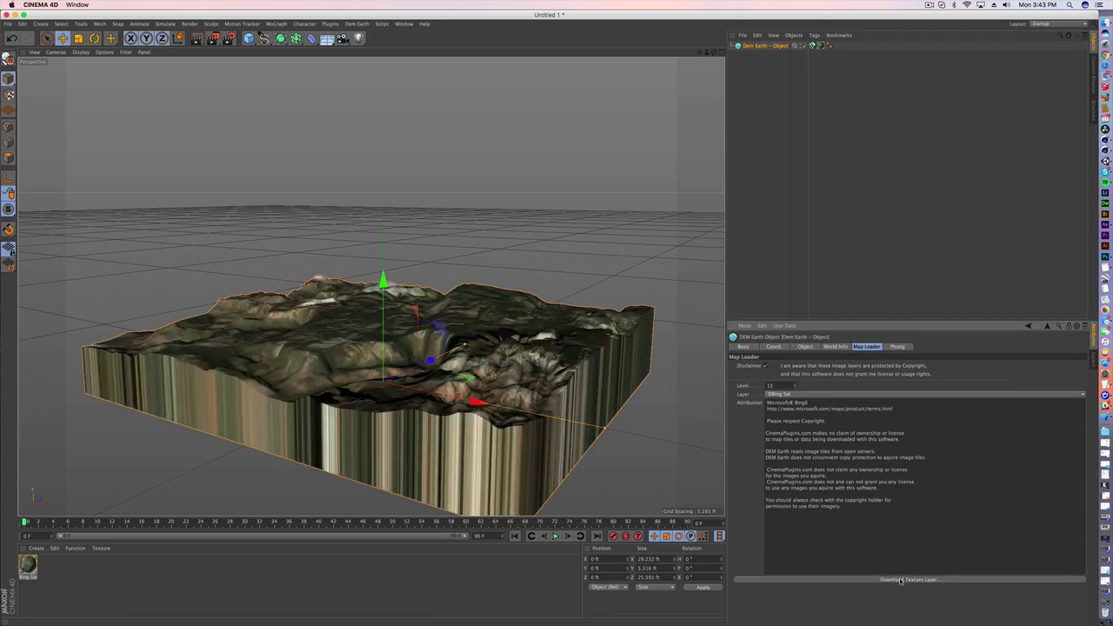
Add a light and place it above the terrain at about X 10.607 ft, Y 13.634 ft
scroll(332, 331, up, 3)
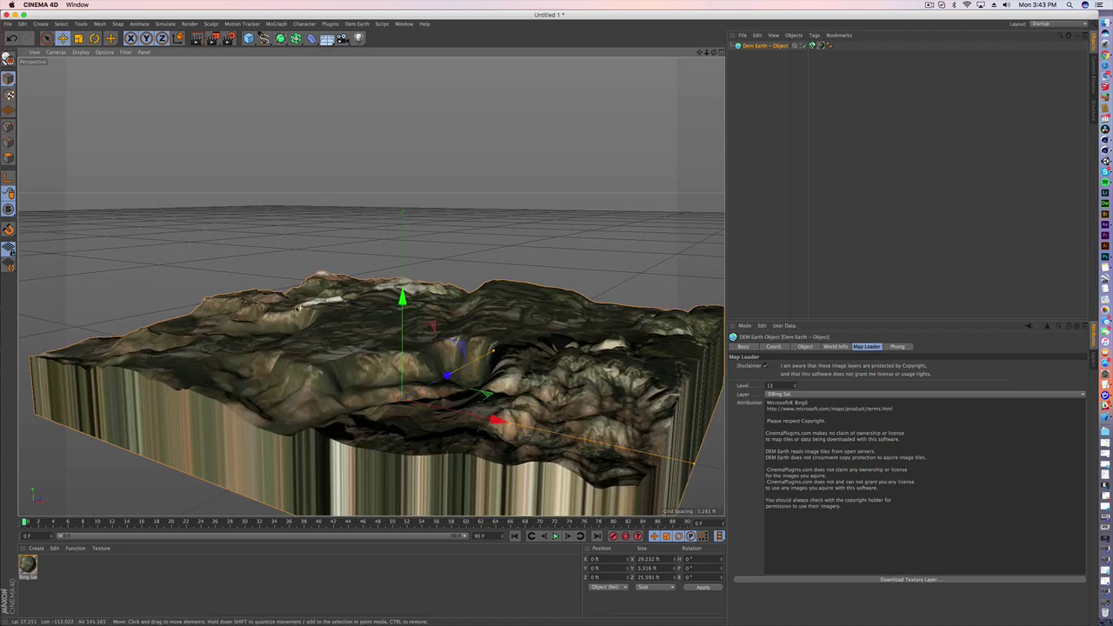
alt+drag(331, 331, 325, 336)
alt+middle_drag(325, 336, 326, 357)
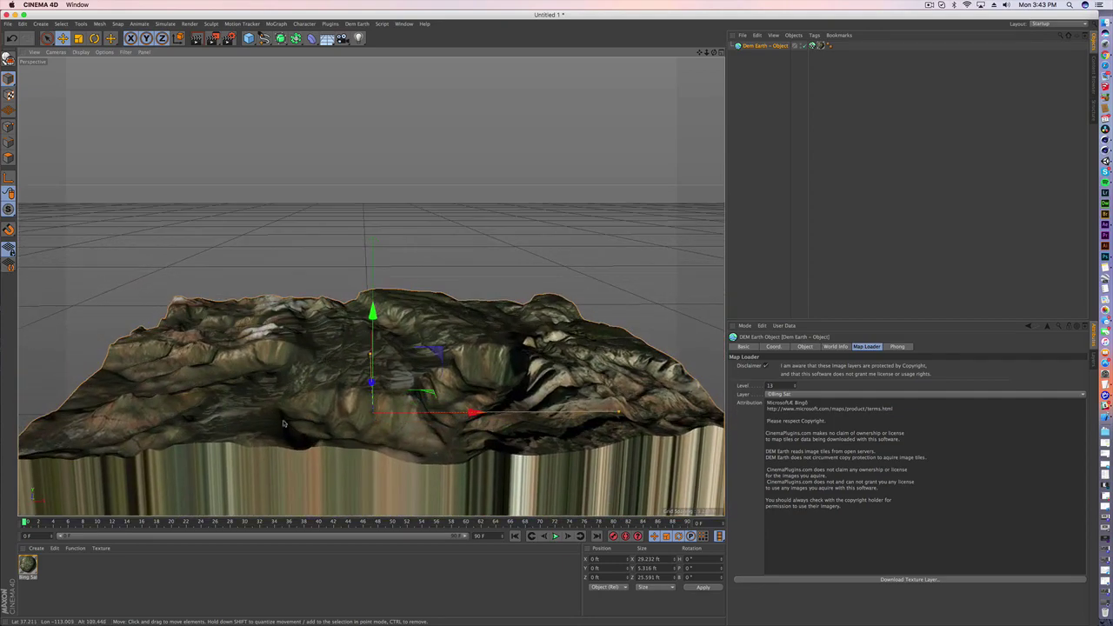
scroll(273, 401, up, 3)
alt+drag(296, 384, 401, 338)
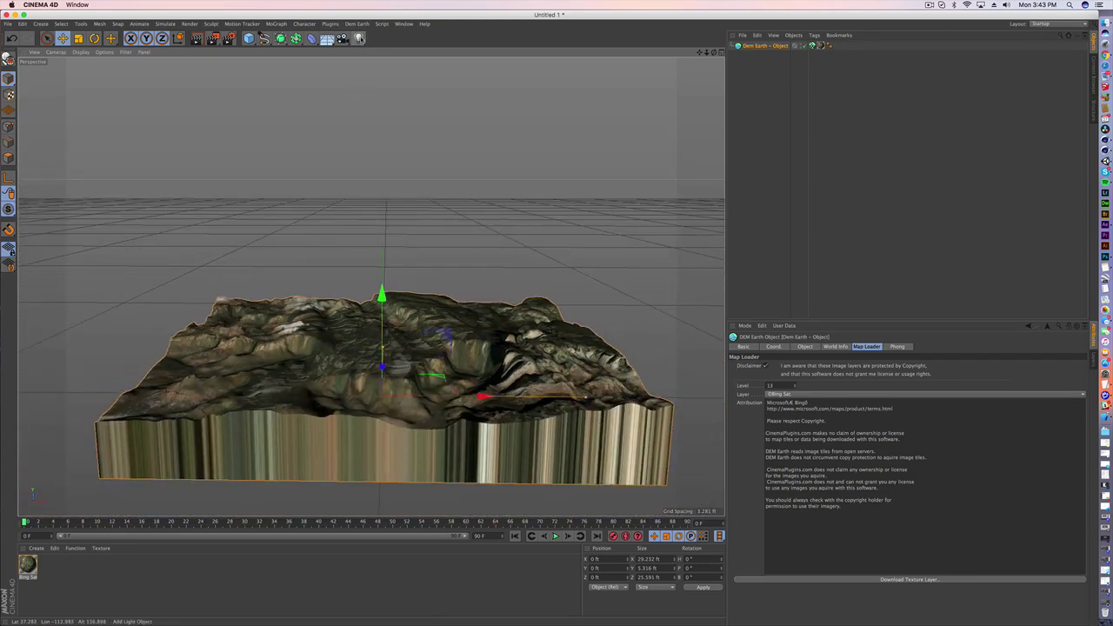
click(358, 38)
drag(384, 245, 384, 101)
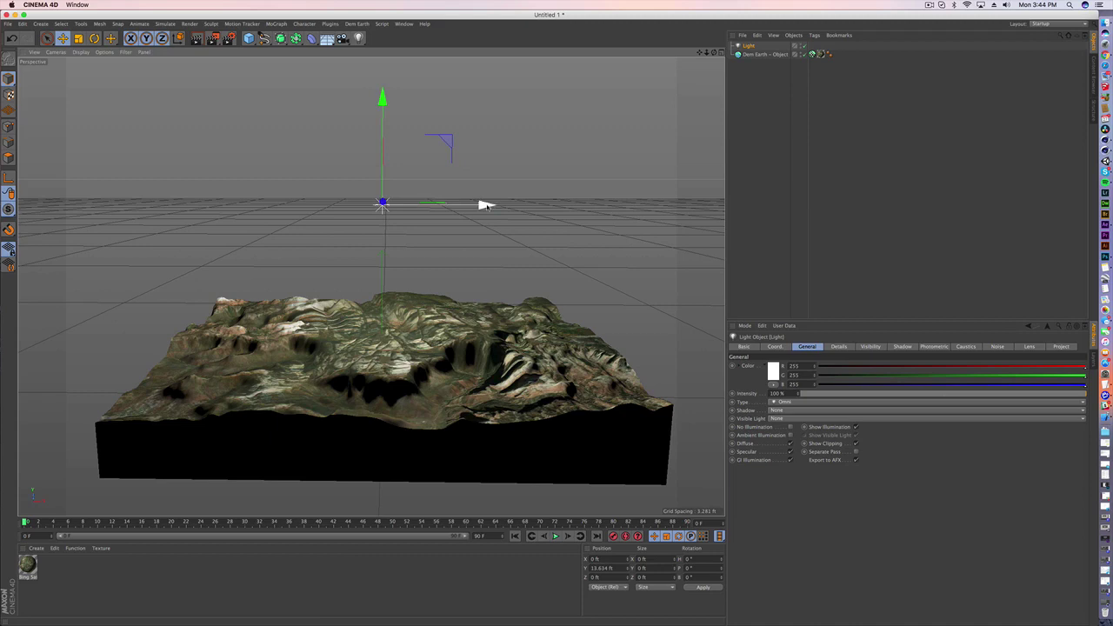
drag(487, 203, 643, 193)
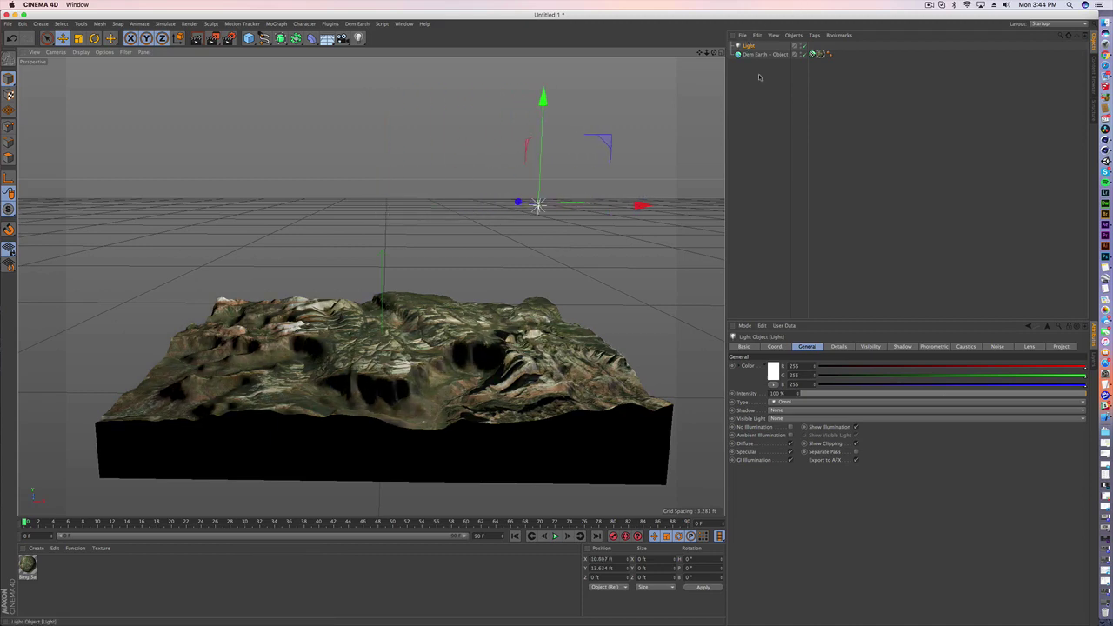
Set the light's shadow type to Shadow Maps (Soft)
click(901, 346)
click(791, 366)
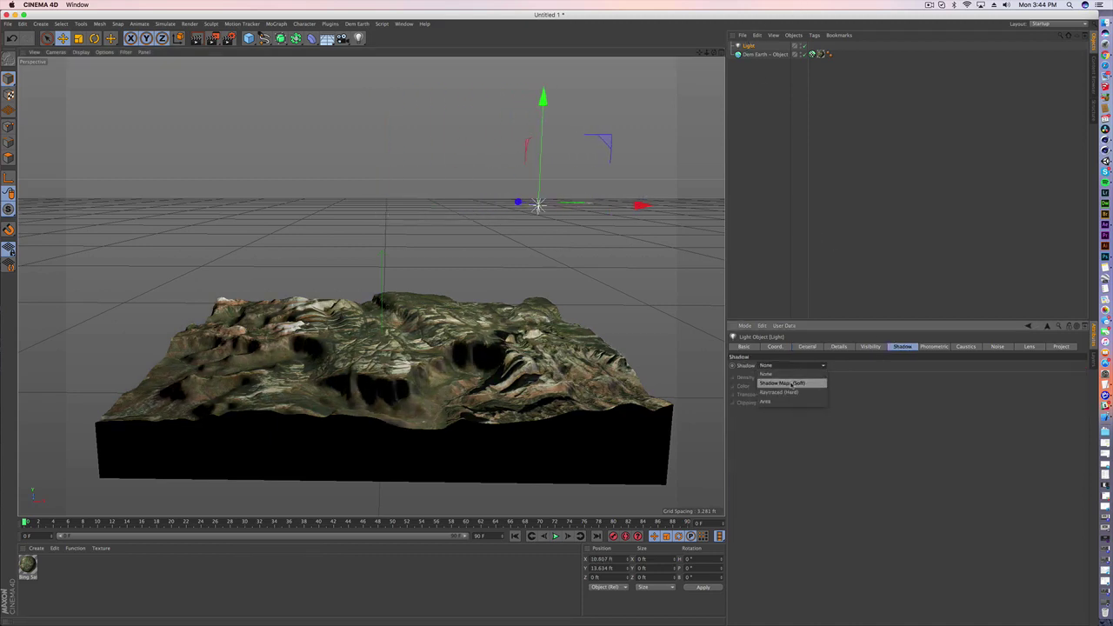
click(783, 374)
click(763, 353)
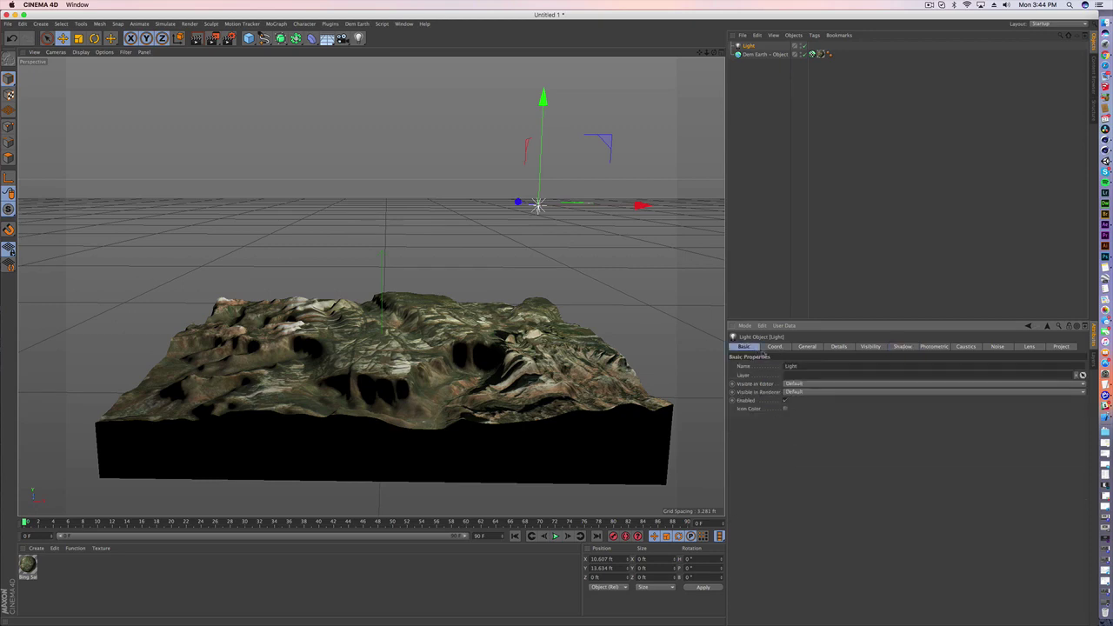
Set the light's color to pale yellow, RGB 255, 248, 216, and render the terrain close up in the viewport
click(845, 352)
click(808, 347)
click(774, 368)
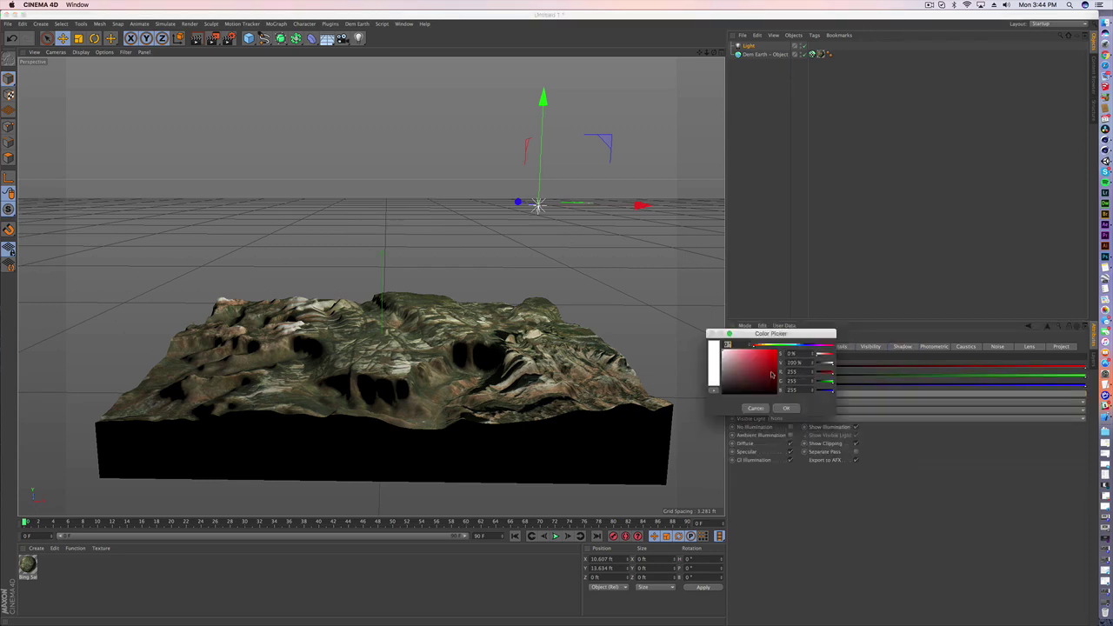
click(761, 346)
click(725, 354)
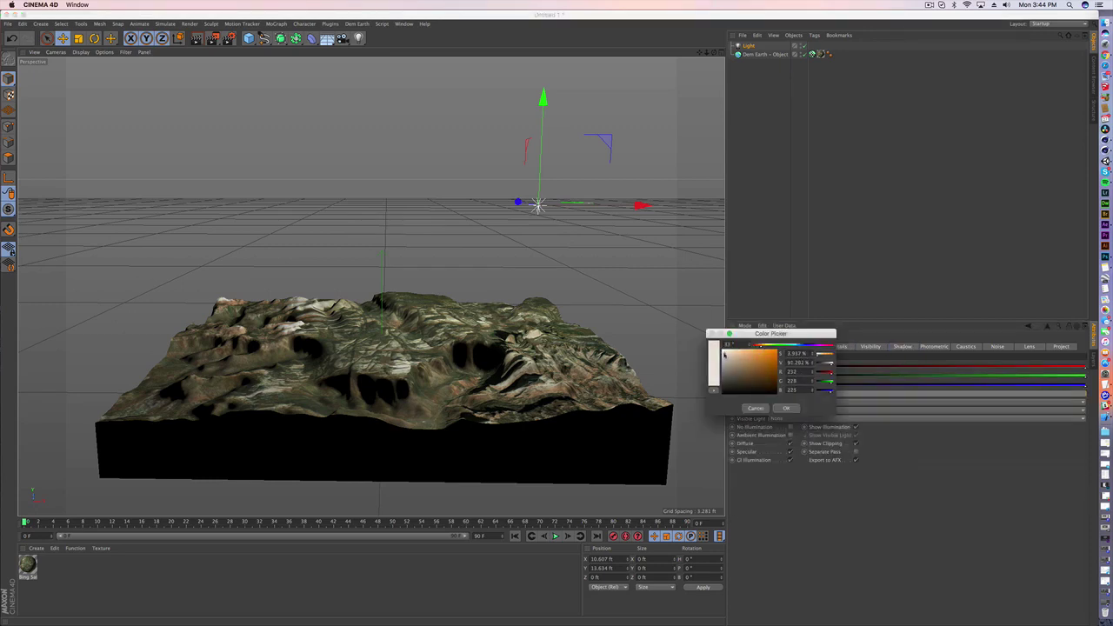
click(766, 346)
click(733, 353)
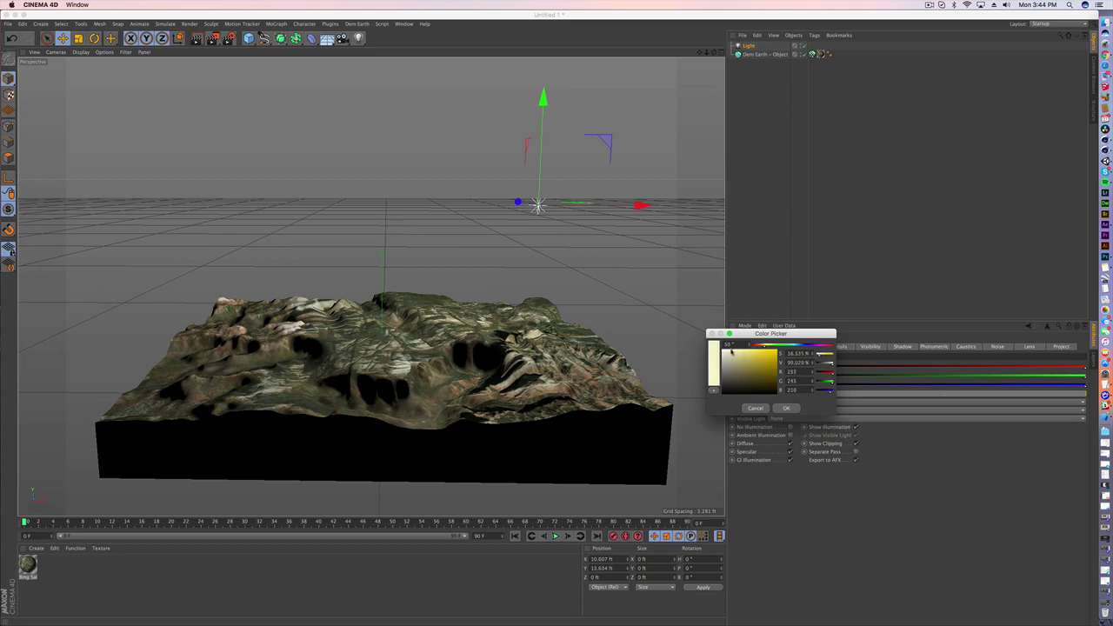
click(785, 408)
scroll(374, 327, up, 5)
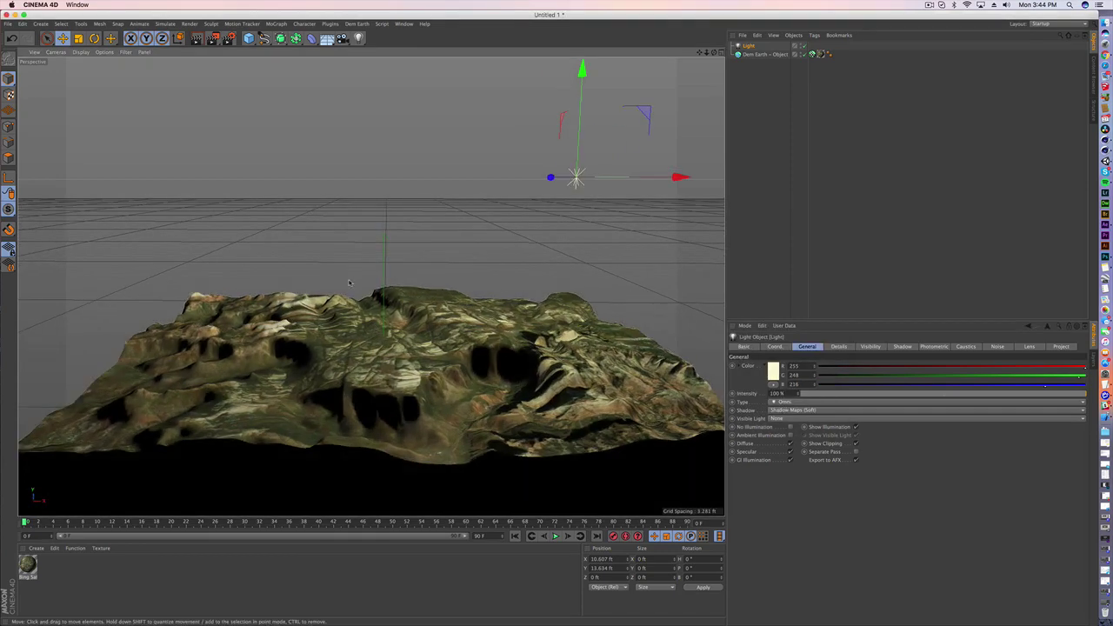
click(197, 38)
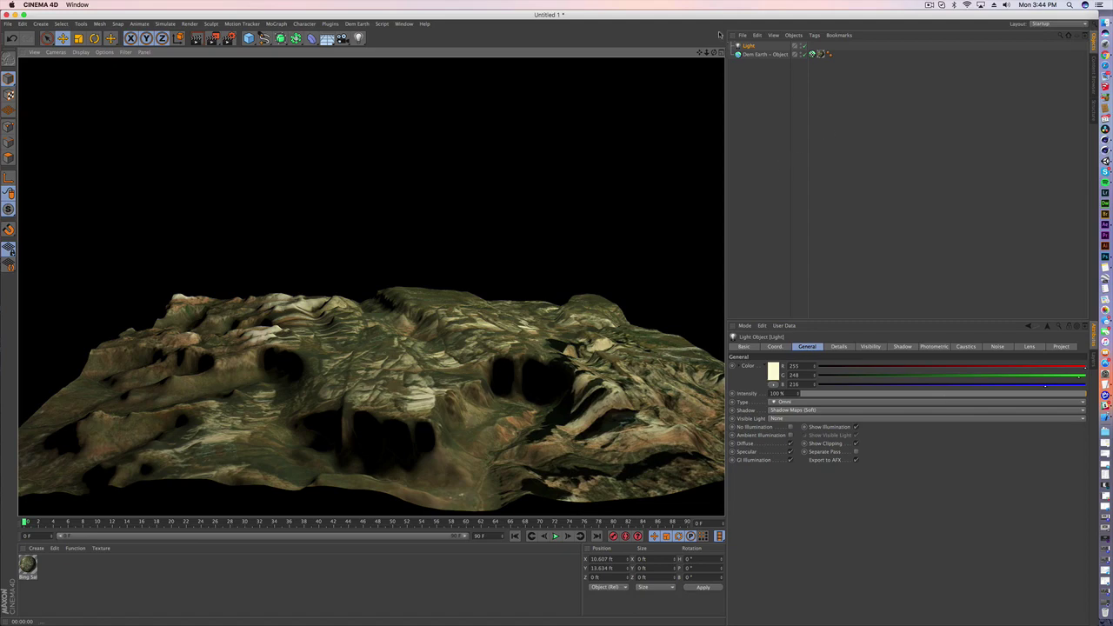
Raise the Dem Earth Object's map level to 15 and download the Bing Sat texture layer again
click(771, 55)
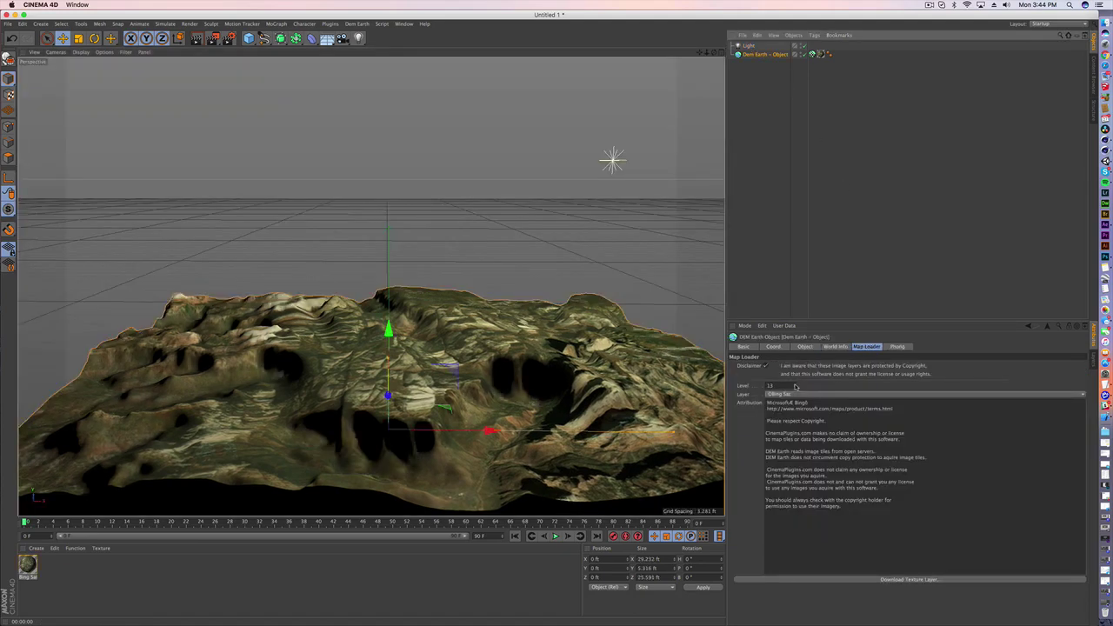
click(795, 386)
click(913, 580)
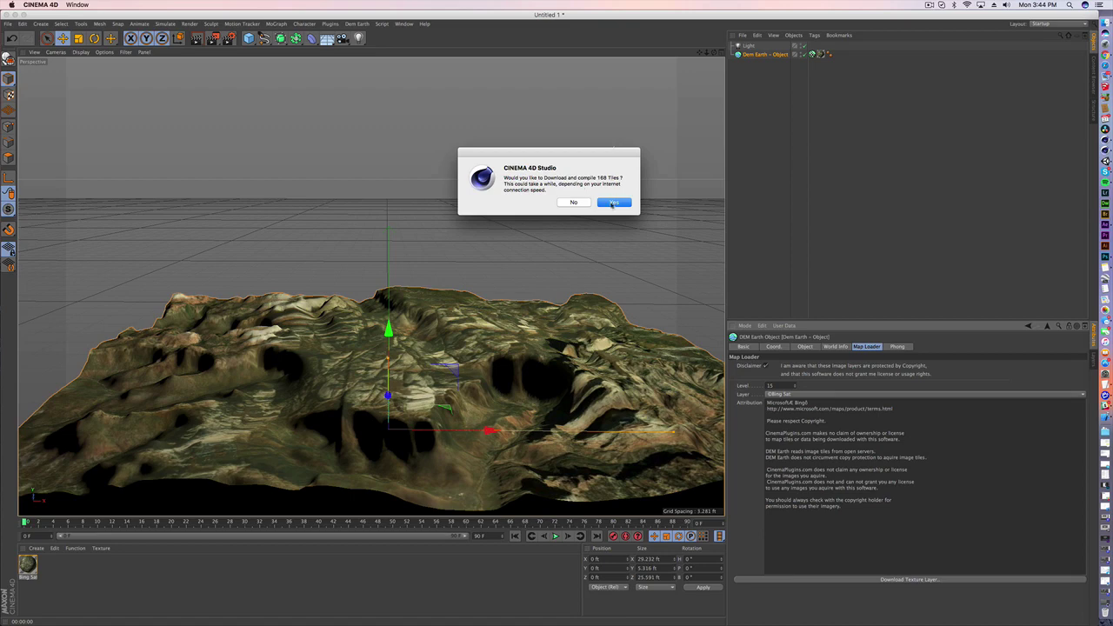
click(613, 203)
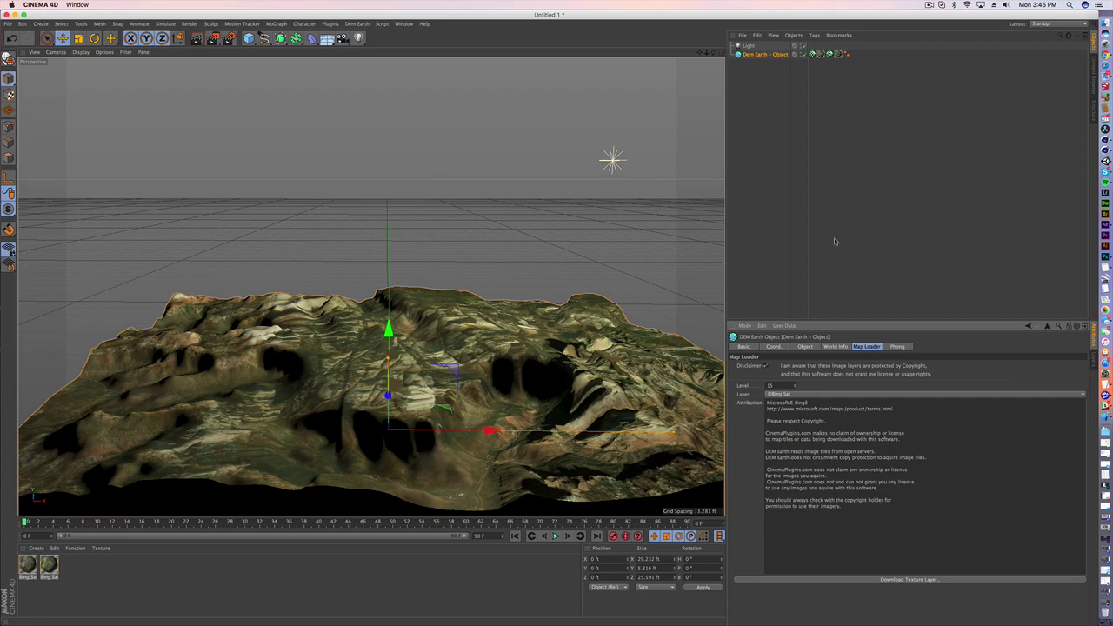
scroll(376, 447, up, 5)
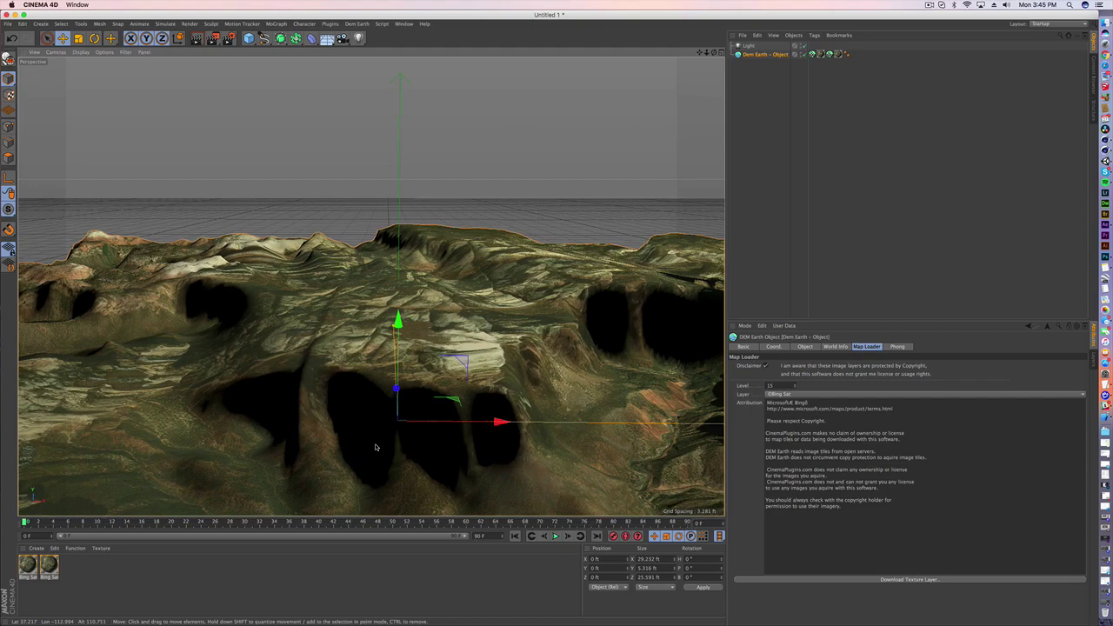
alt+drag(364, 451, 313, 413)
scroll(313, 413, down, 8)
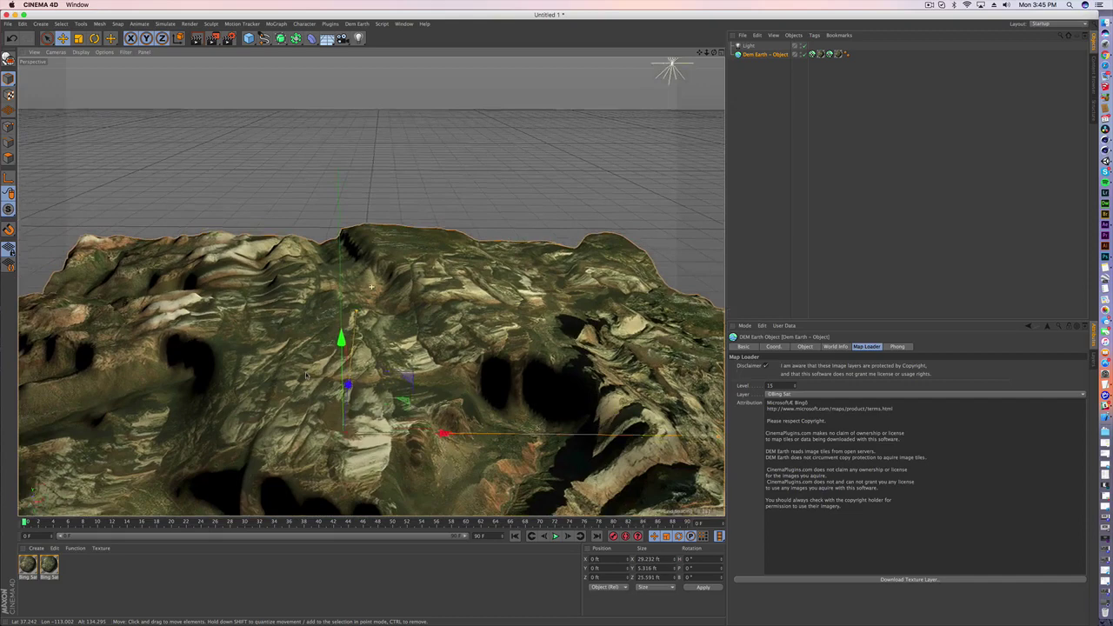
alt+middle_drag(314, 413, 287, 378)
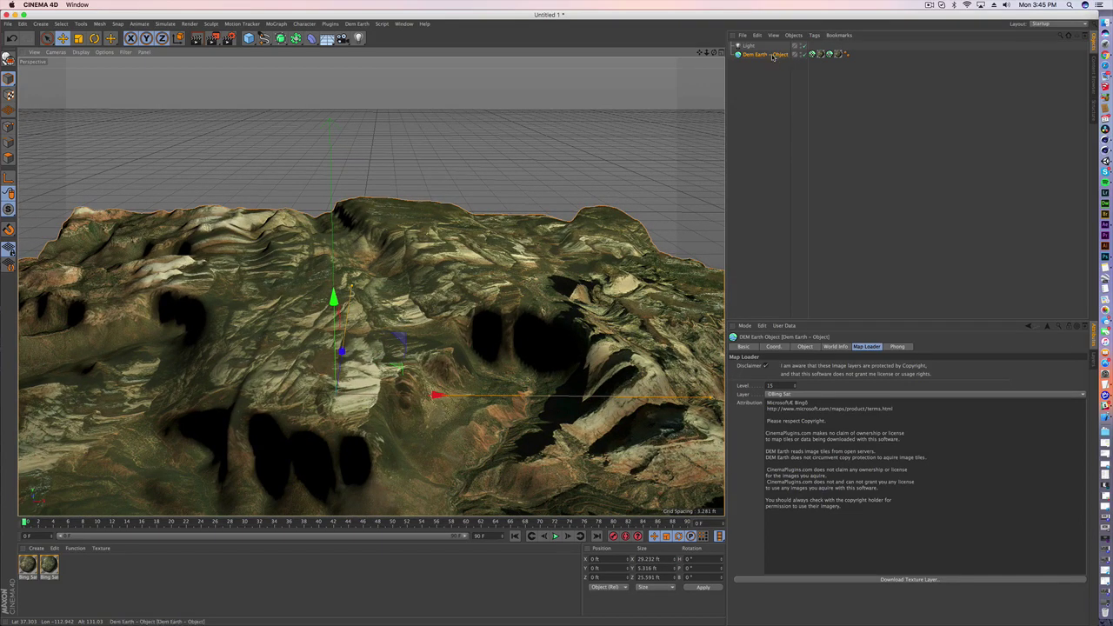
Switch to Google Maps in Chrome and copy the coordinates 36.056811, -113.865973 of a spot beside the Colorado River in the Grand Canyon
click(804, 346)
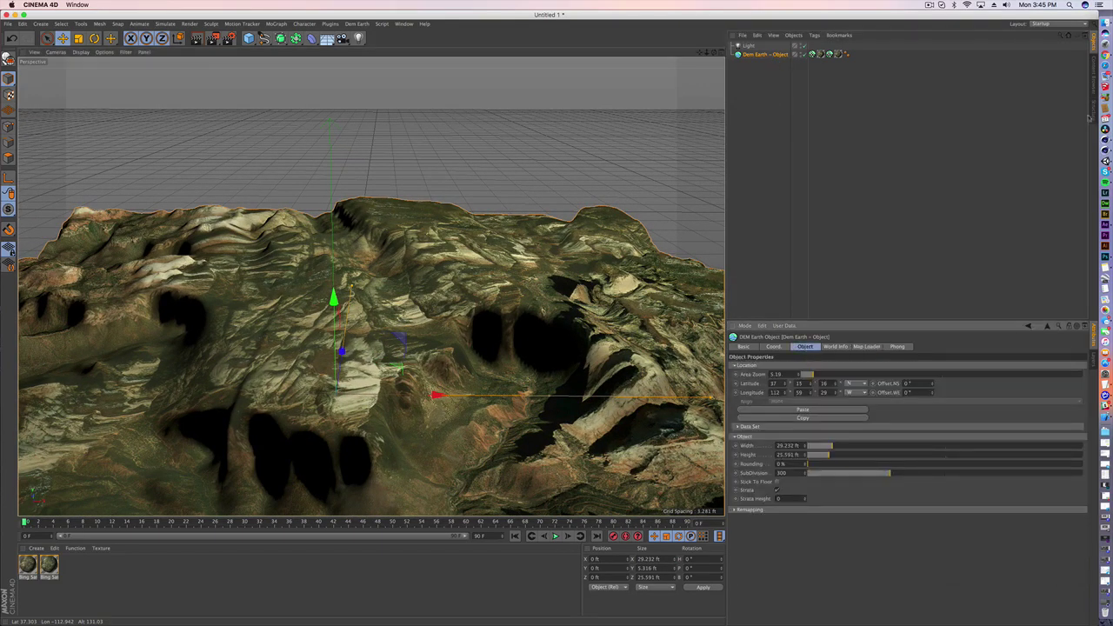
click(1105, 54)
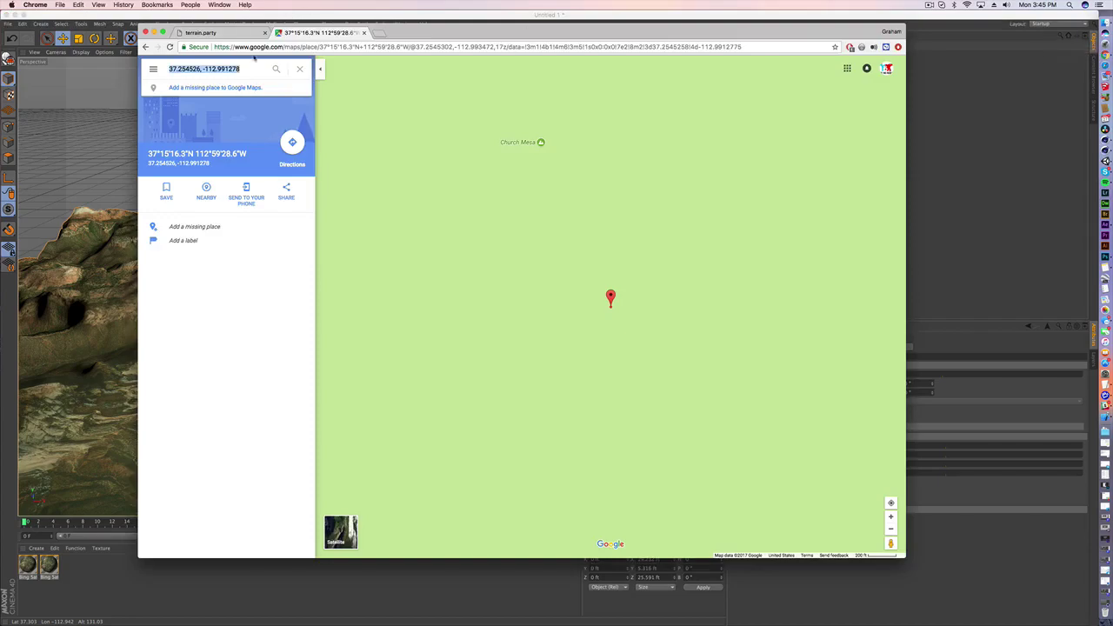
scroll(545, 235, down, 8)
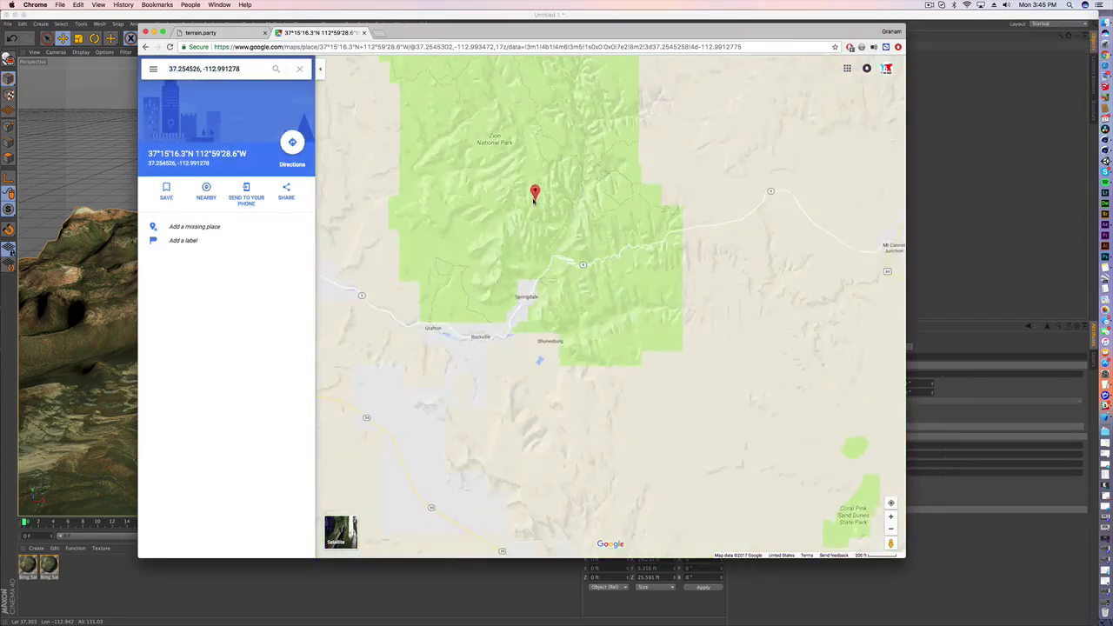
scroll(577, 316, down, 3)
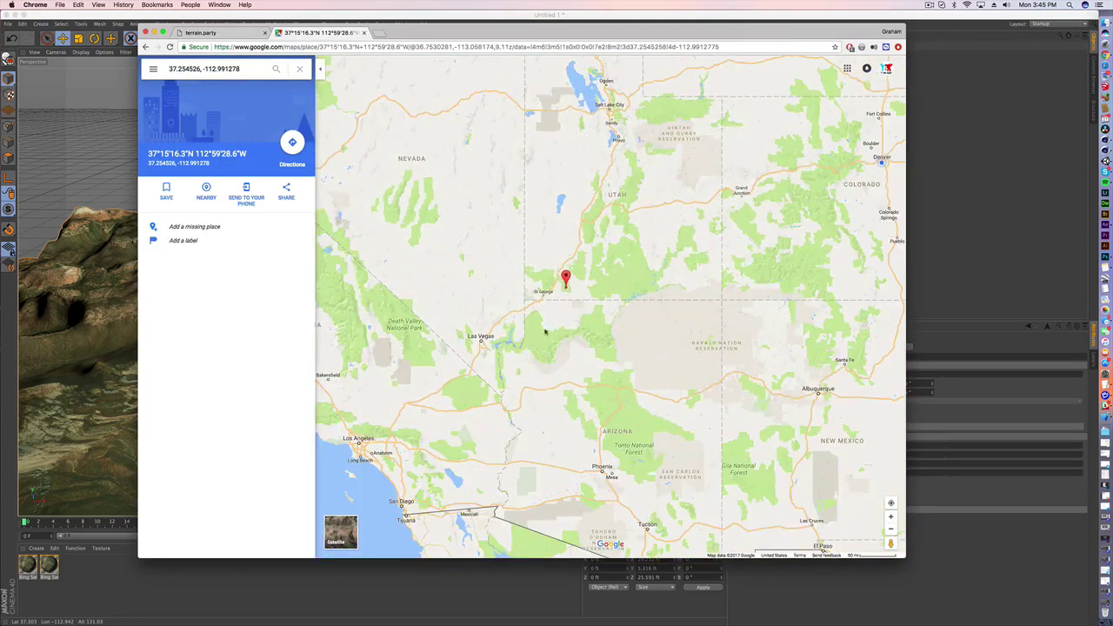
scroll(542, 363, up, 5)
scroll(530, 371, up, 2)
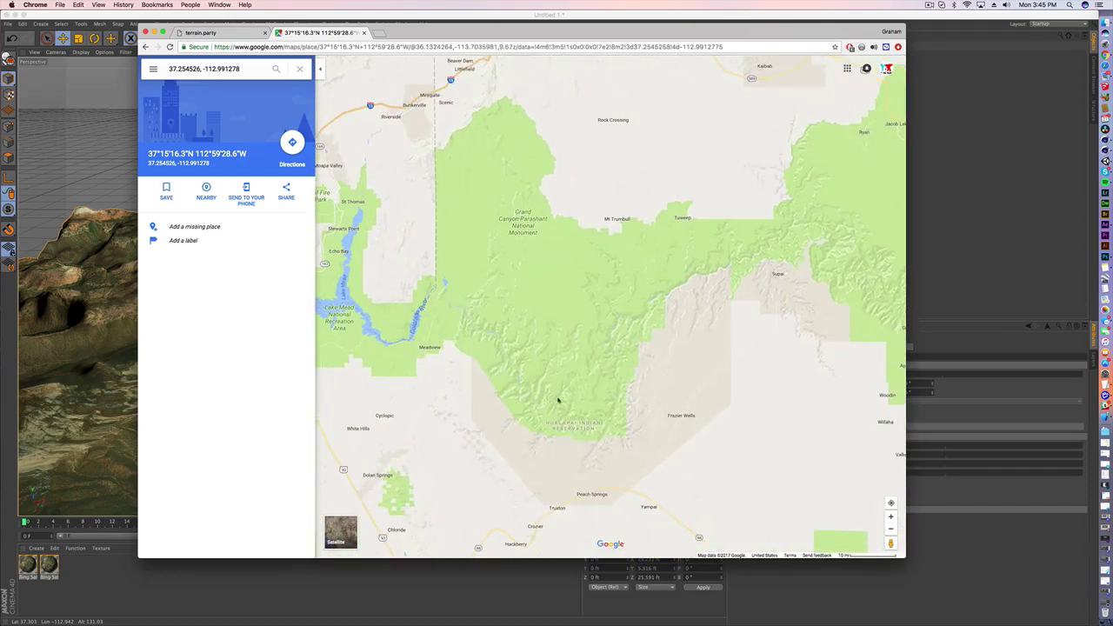
scroll(504, 357, up, 3)
scroll(492, 346, up, 2)
right_click(467, 311)
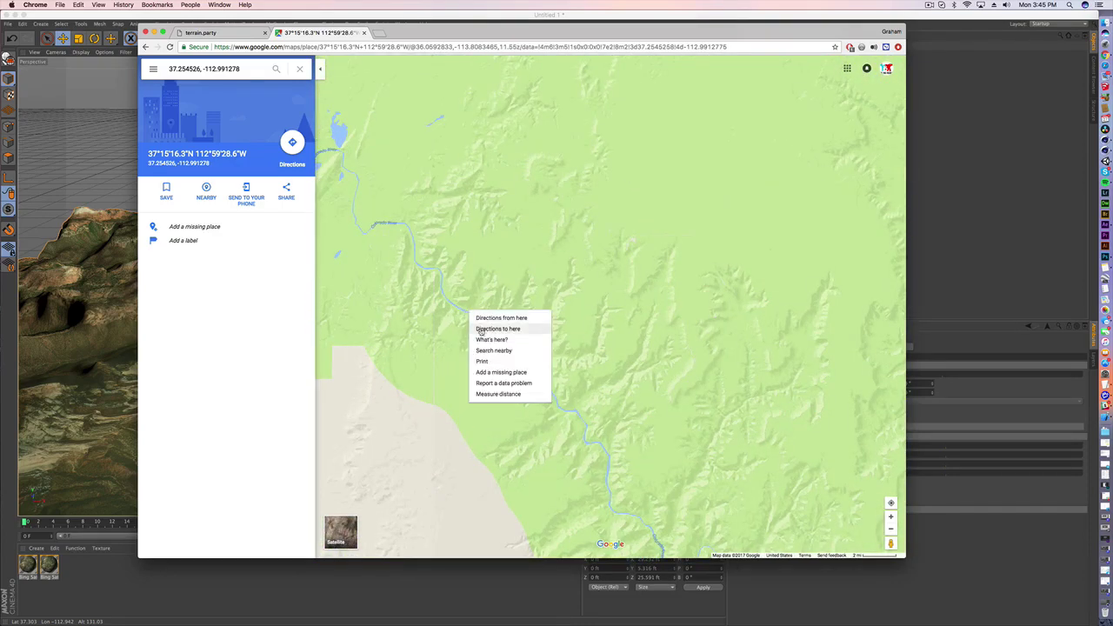
click(487, 336)
click(591, 528)
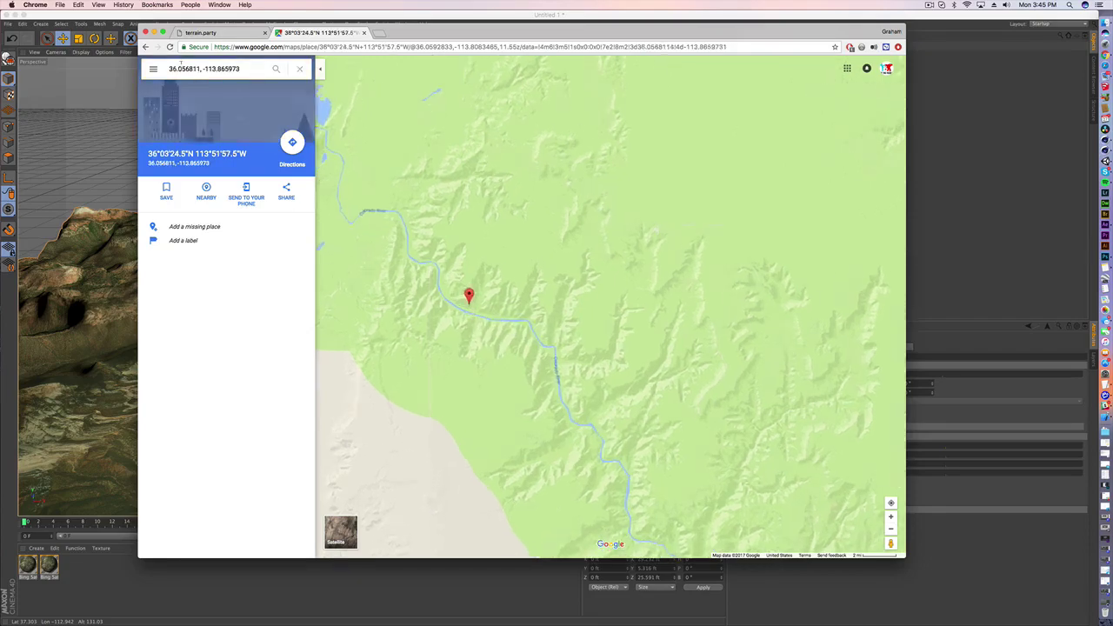
drag(237, 69, 155, 70)
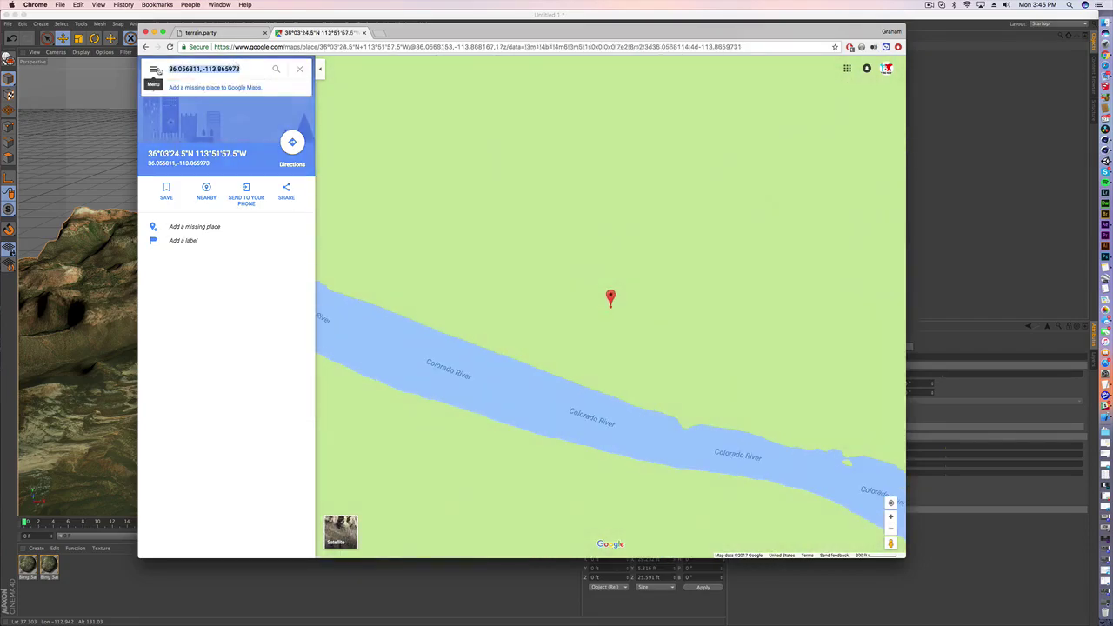
Return to Cinema 4D, delete the texture tags from the Dem Earth Object and paste the copied coordinates into its location
click(257, 15)
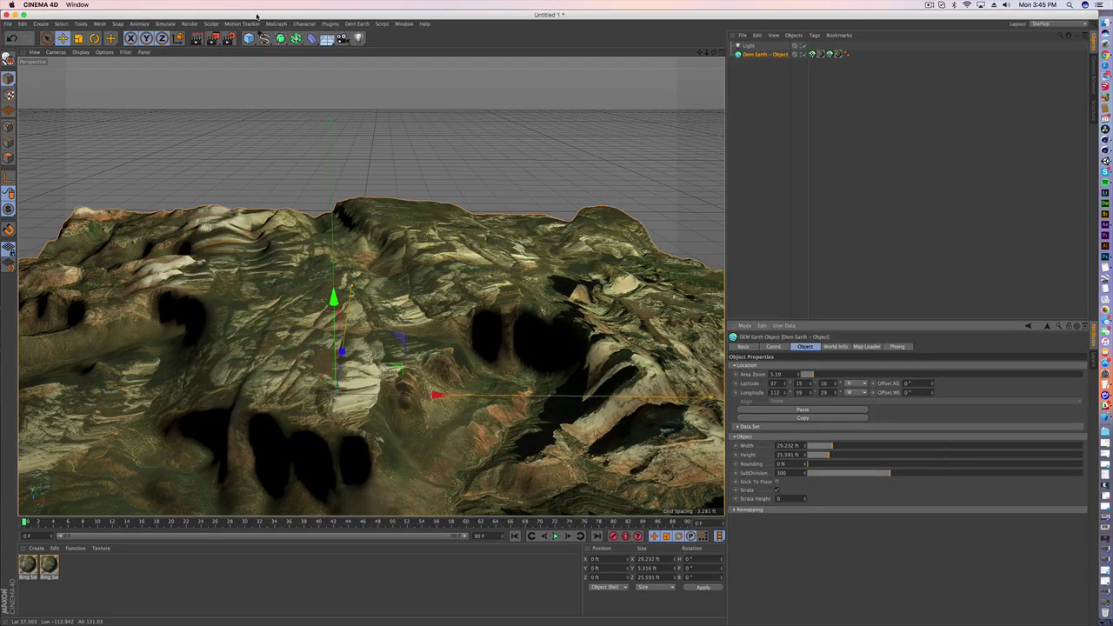
click(838, 55)
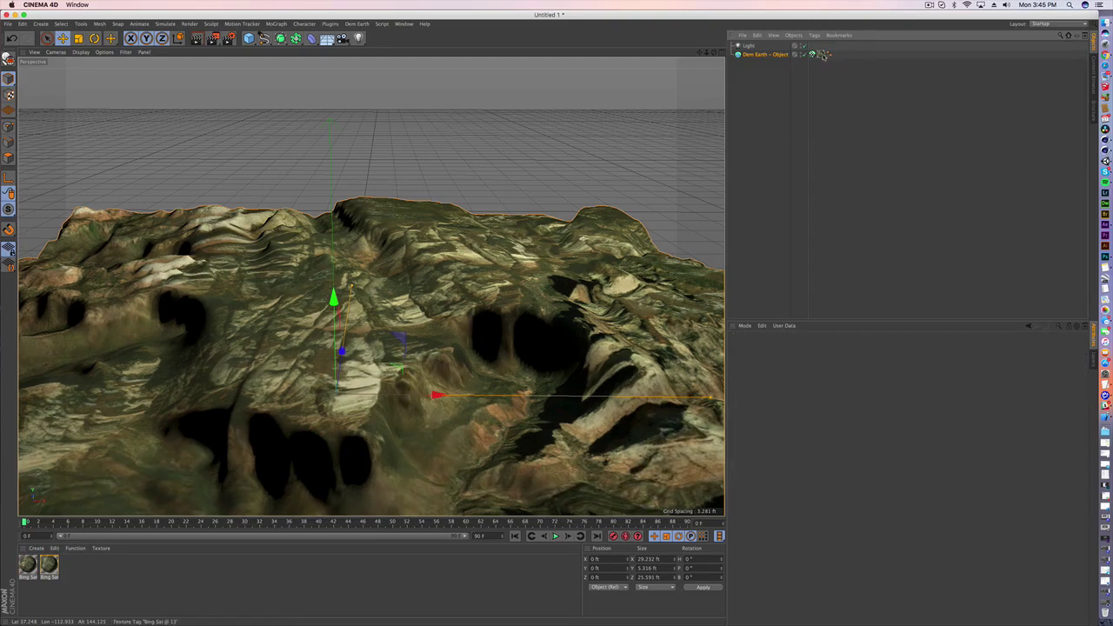
key(Delete)
click(772, 56)
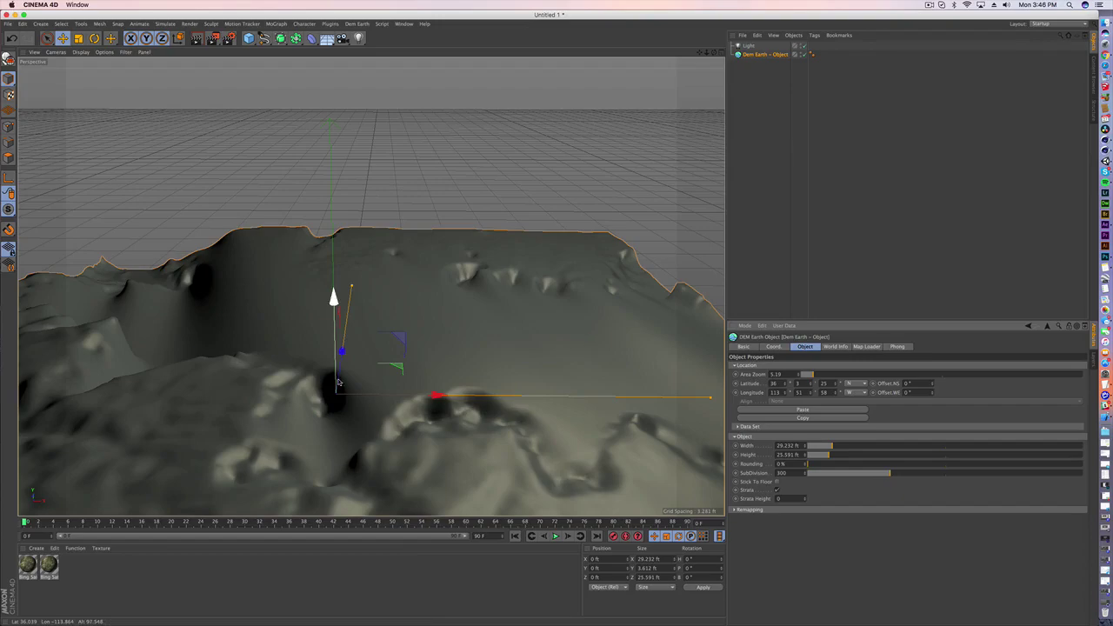
scroll(364, 383, down, 5)
alt+drag(364, 382, 426, 402)
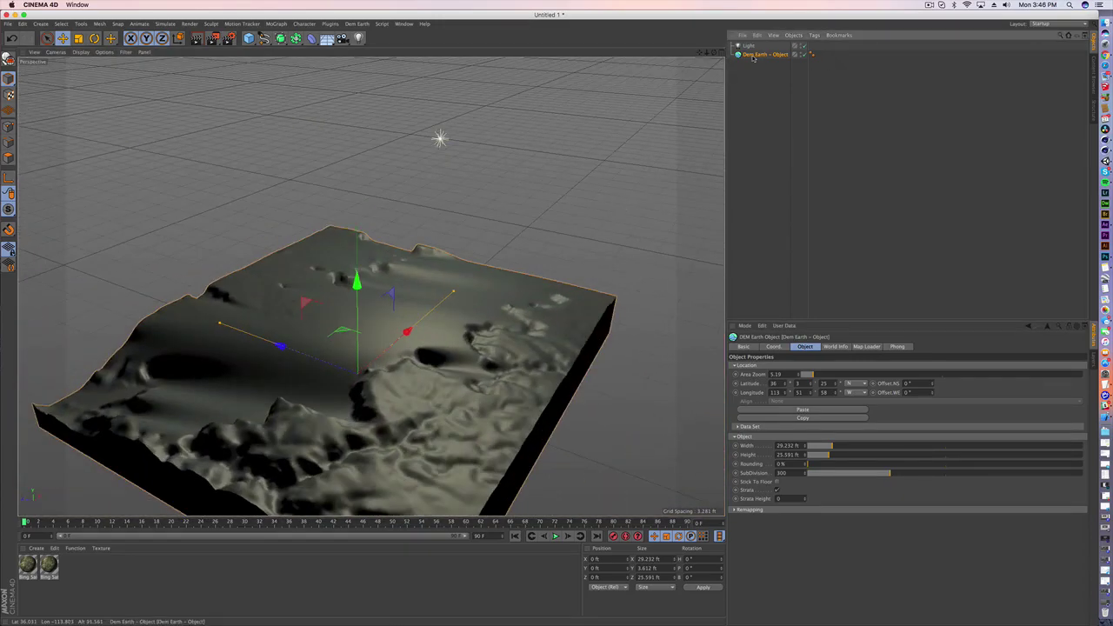
Replace the existing Dem Earth Object with a new one and delete the two leftover Bing Sat materials
key(Delete)
click(331, 25)
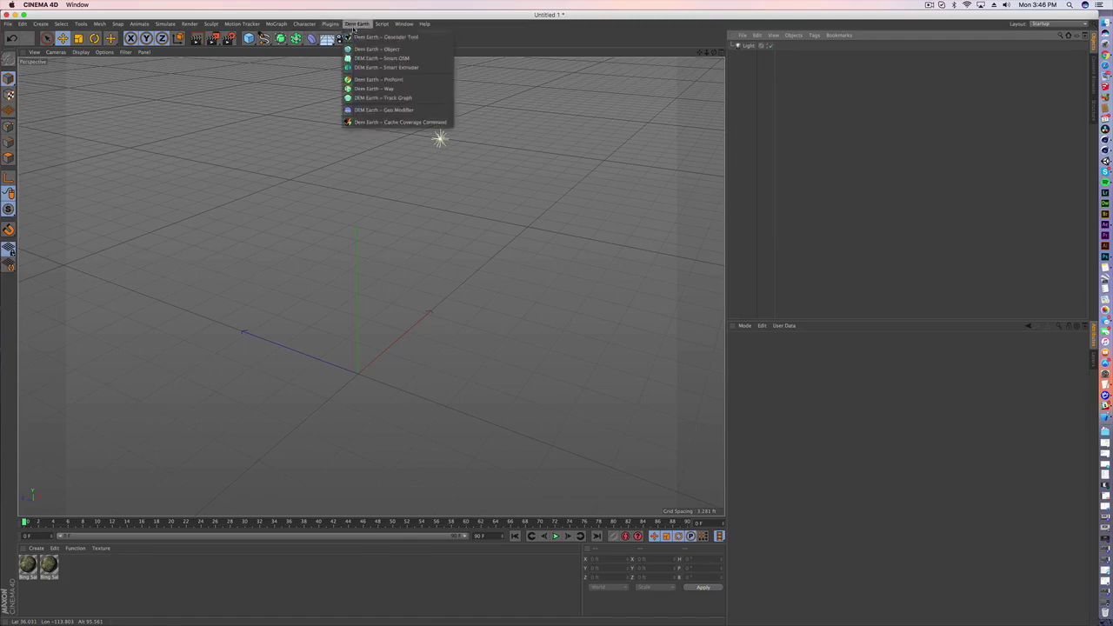
click(387, 42)
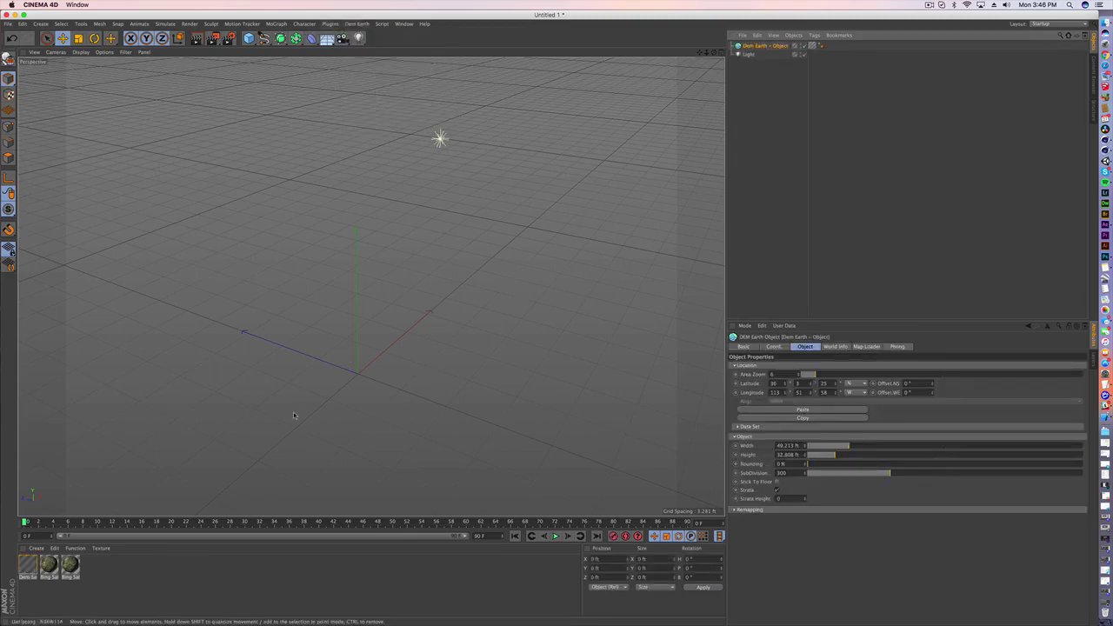
key(Delete)
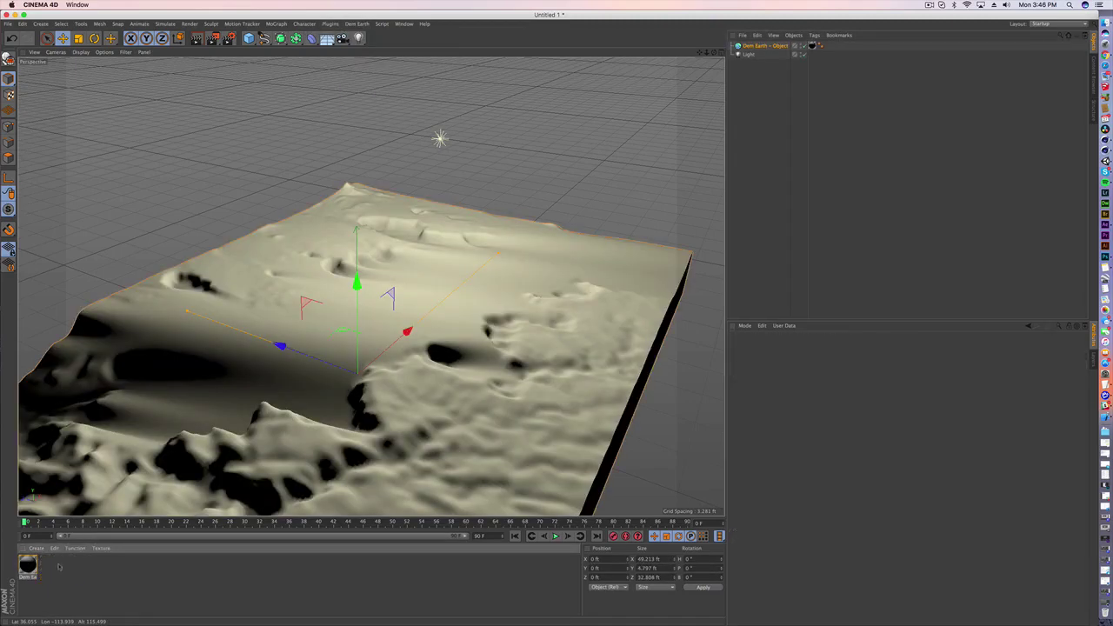
Try the Stick To Floor option on the new Dem Earth Object and turn it off again
alt+middle_drag(313, 345, 363, 334)
alt+drag(364, 334, 440, 291)
click(765, 46)
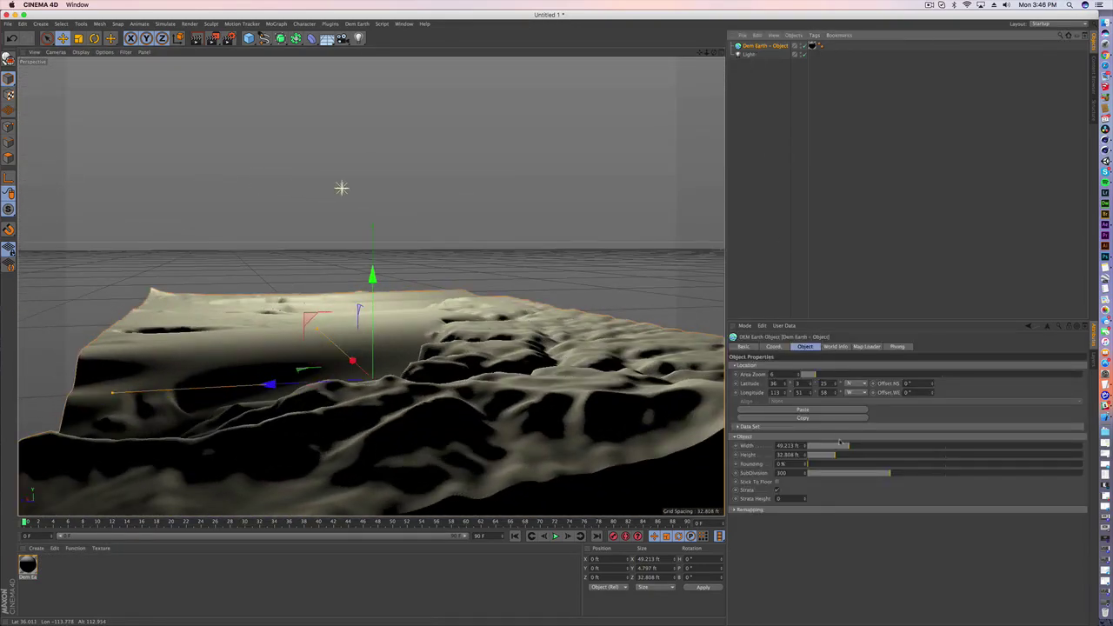
click(777, 482)
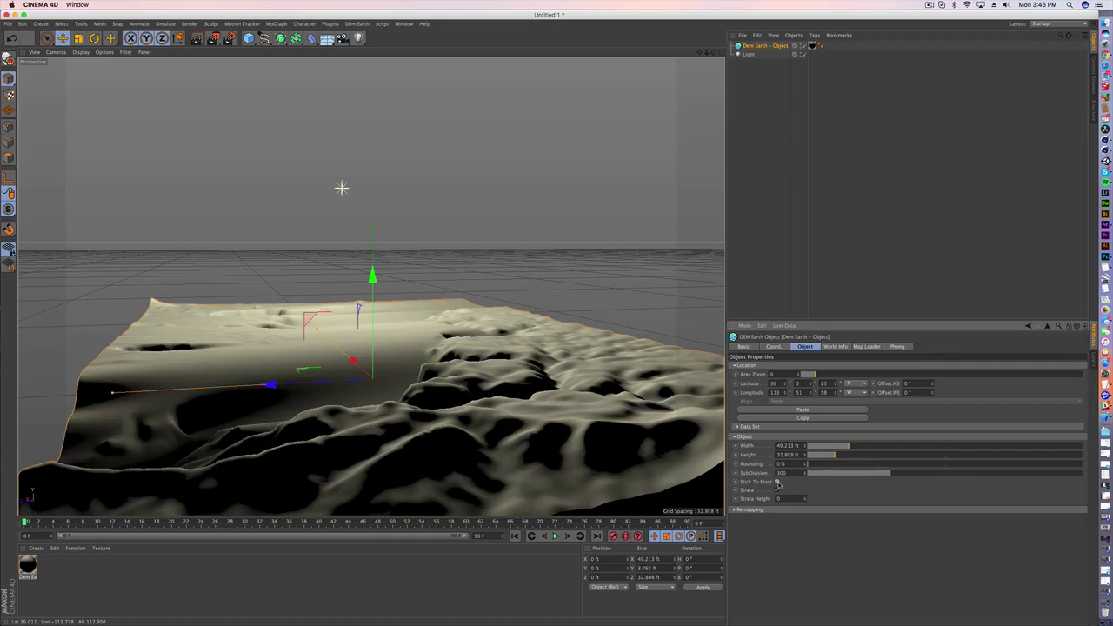
click(777, 482)
Set the Dem Earth Object's area zoom to about 7.02
alt+drag(400, 349, 397, 344)
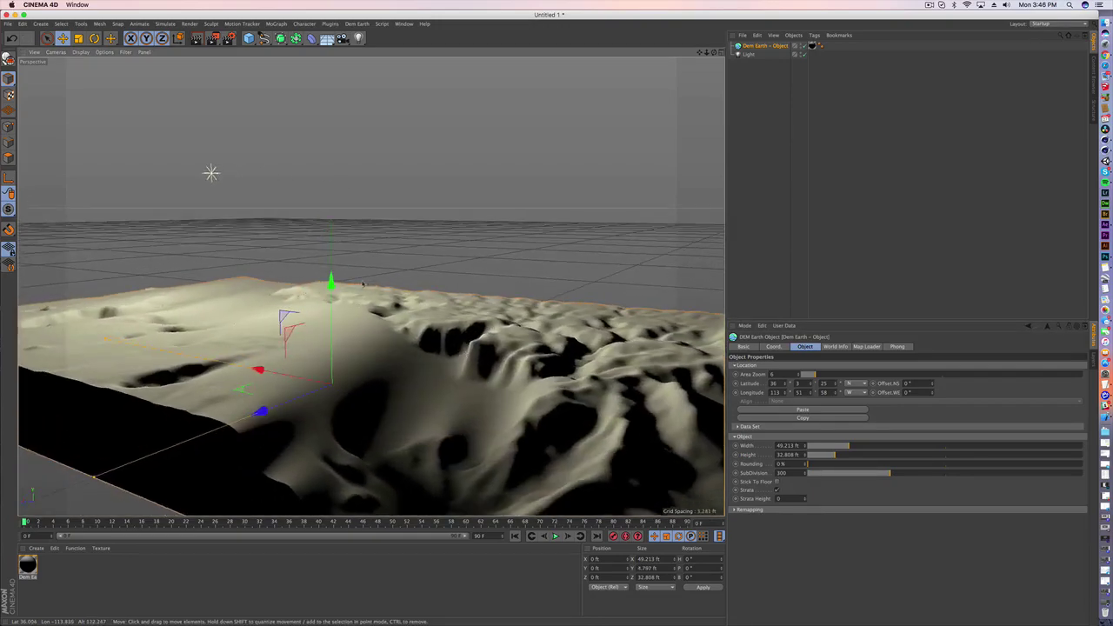
alt+drag(362, 284, 609, 357)
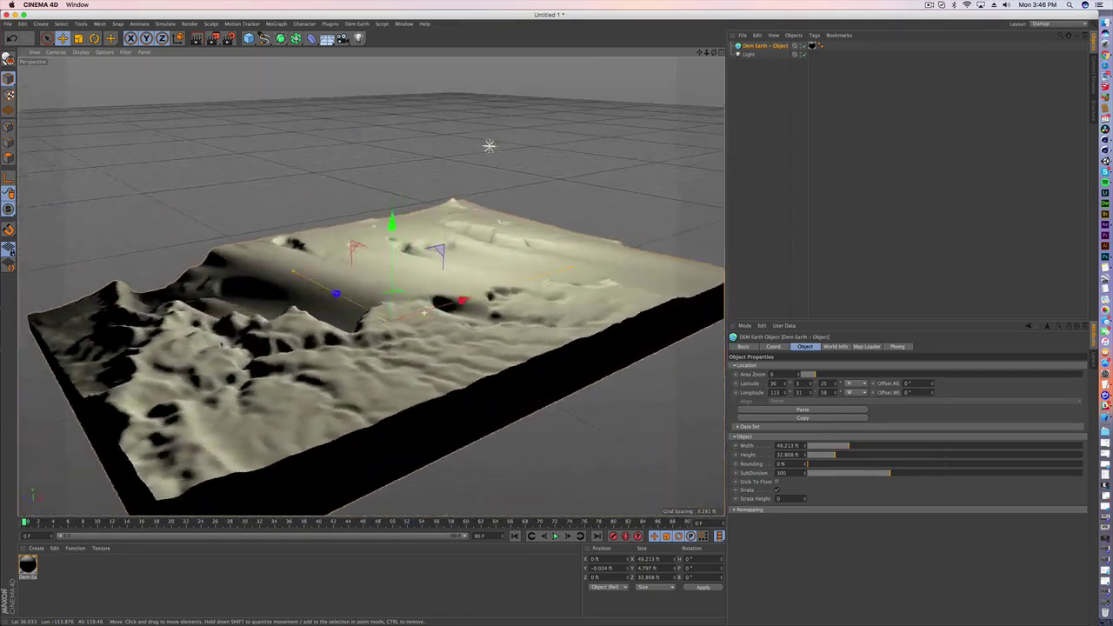
alt+drag(424, 311, 357, 383)
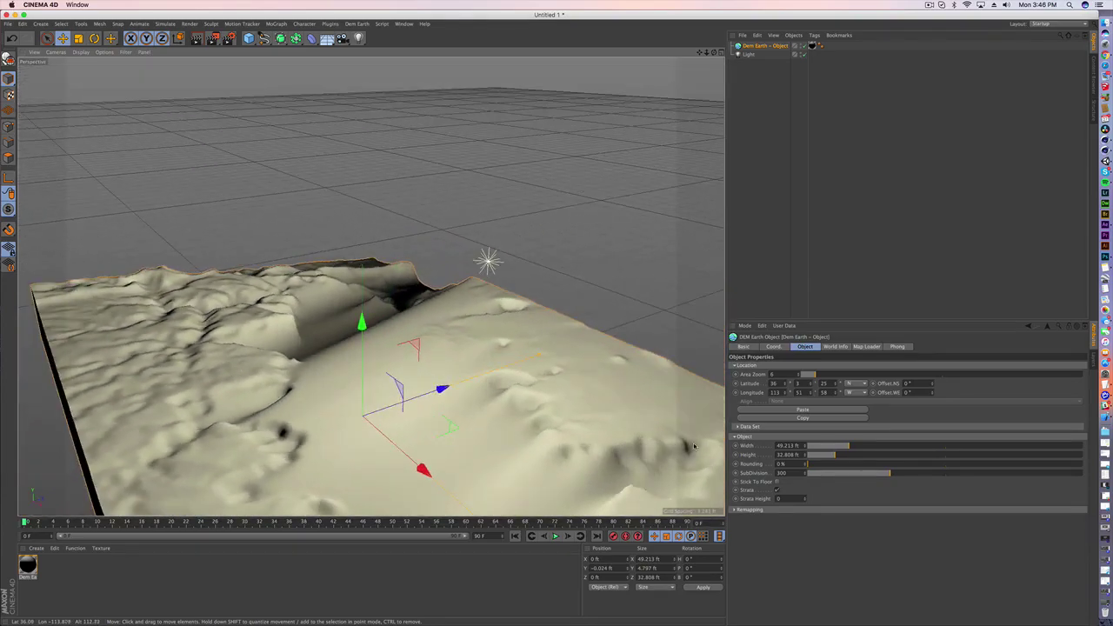
click(737, 427)
click(737, 427)
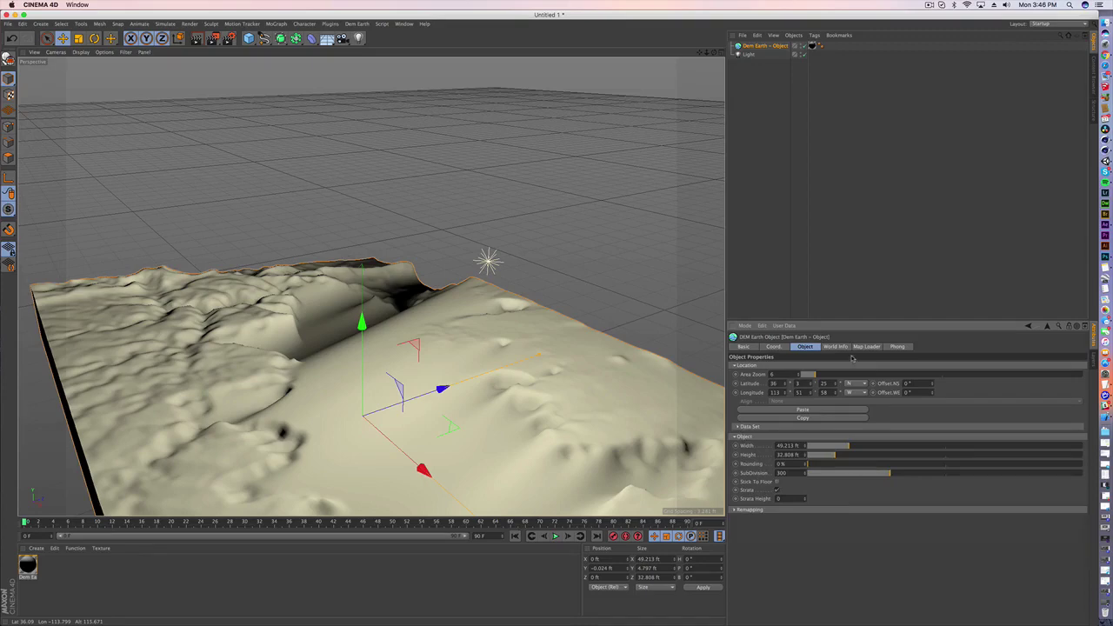
mouse_move(813, 376)
mouse_down()
mouse_move(833, 377)
mouse_move(818, 380)
mouse_up()
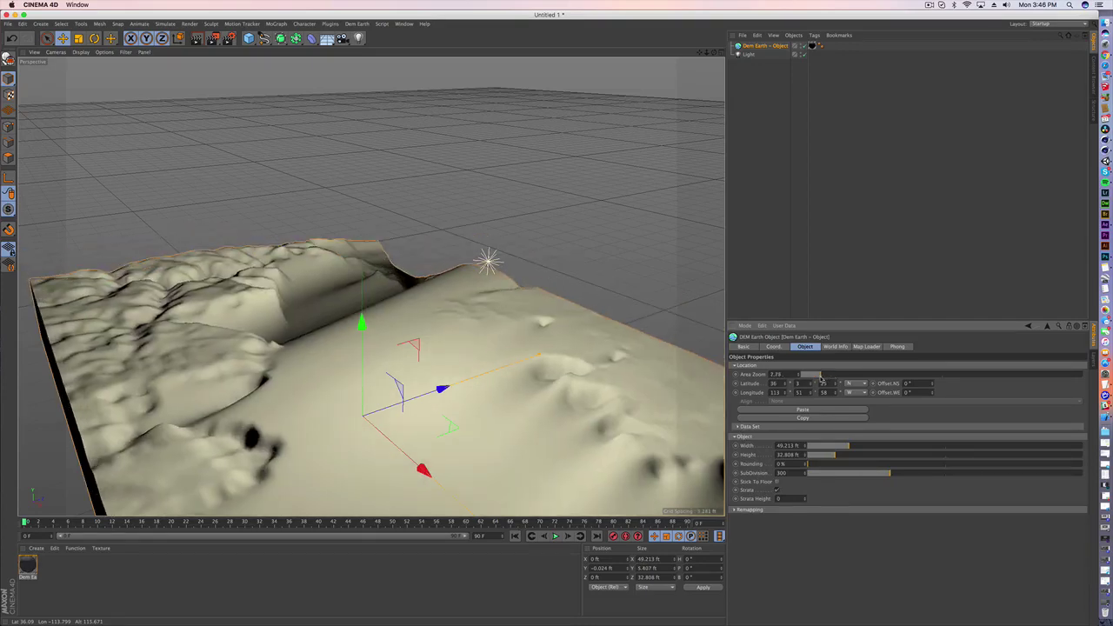
Switch to Google Maps in Chrome and copy the coordinates 36.869069, -118.500871 of a spot in Kings Canyon National Park
click(1105, 57)
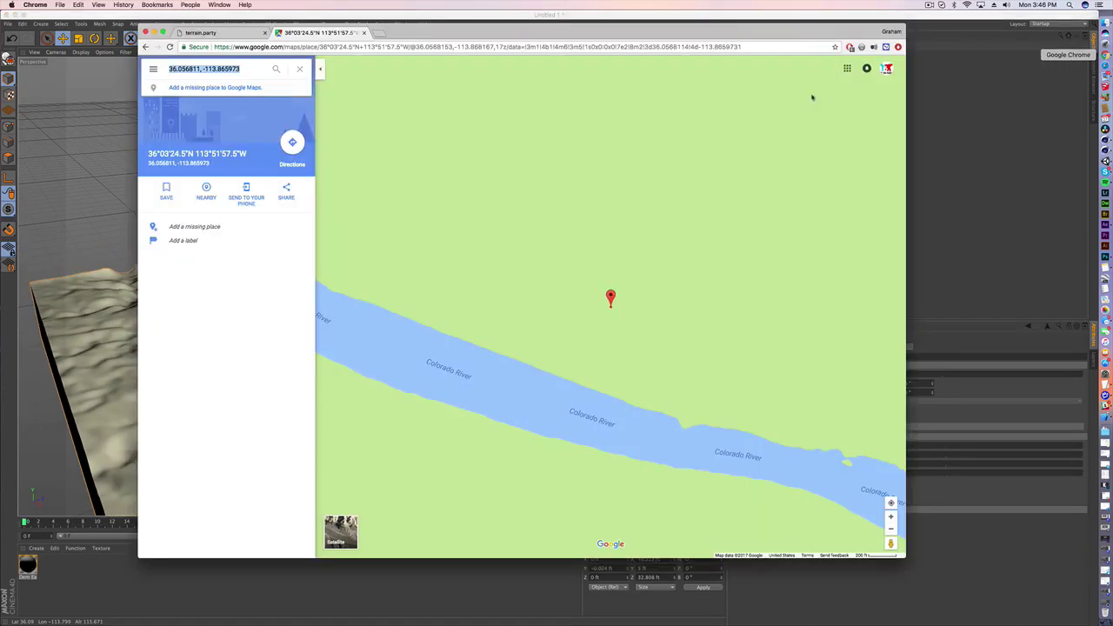
scroll(506, 236, down, 10)
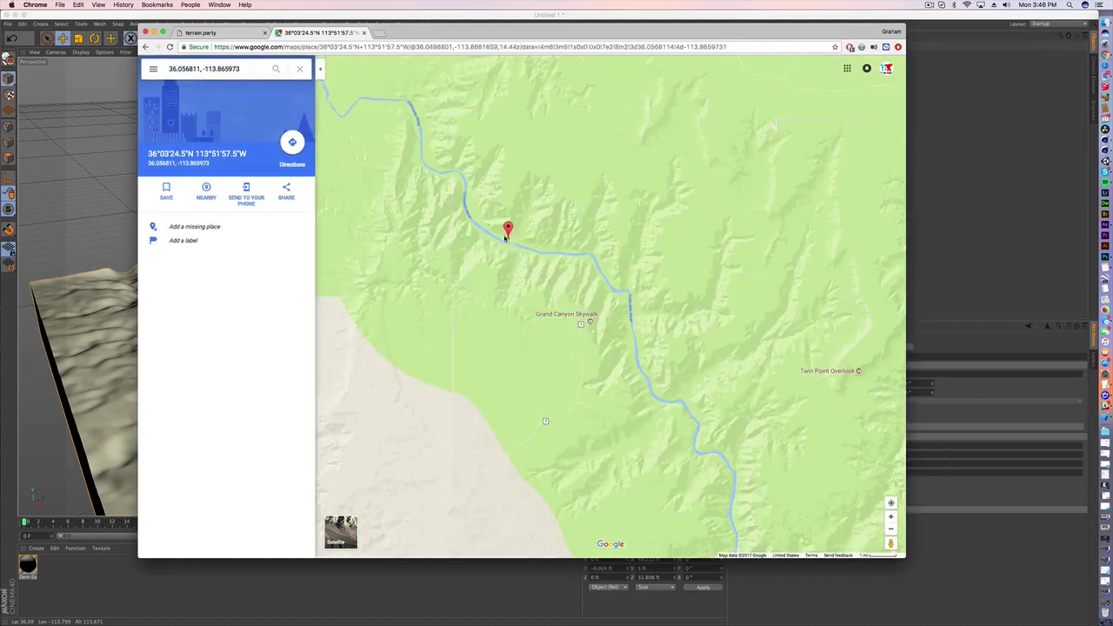
scroll(513, 284, down, 10)
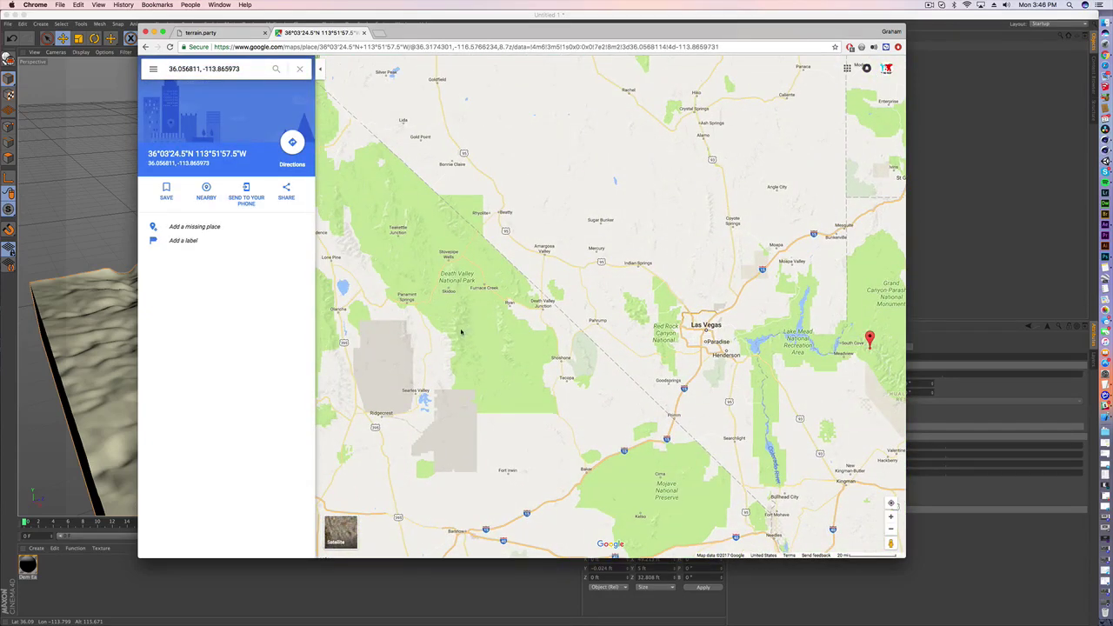
drag(452, 331, 527, 282)
scroll(527, 281, up, 5)
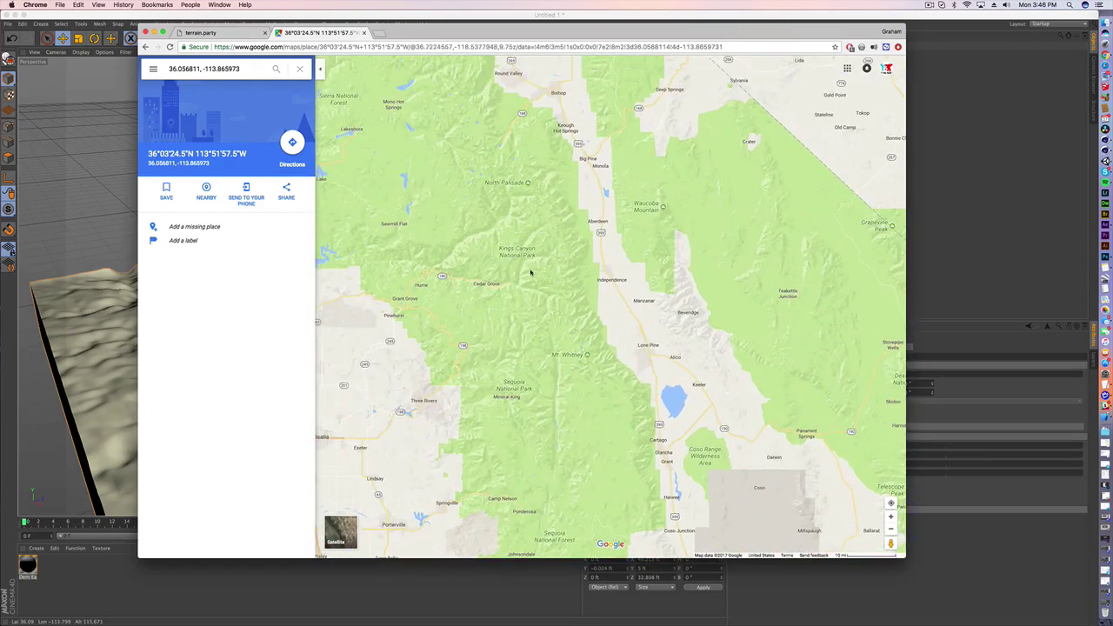
scroll(531, 271, up, 2)
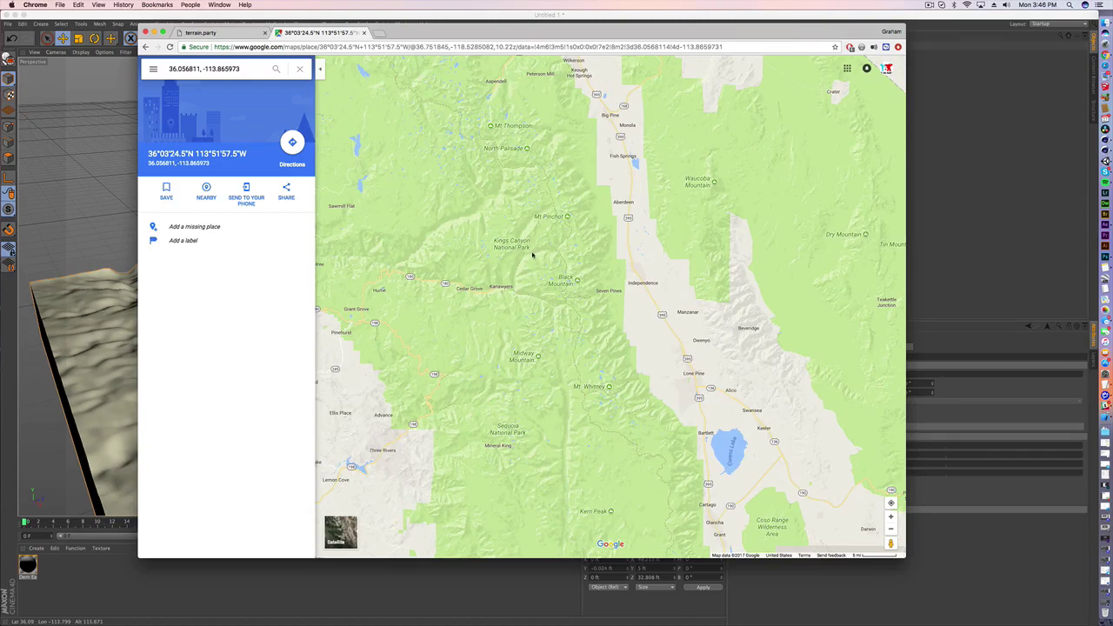
right_click(532, 254)
click(556, 280)
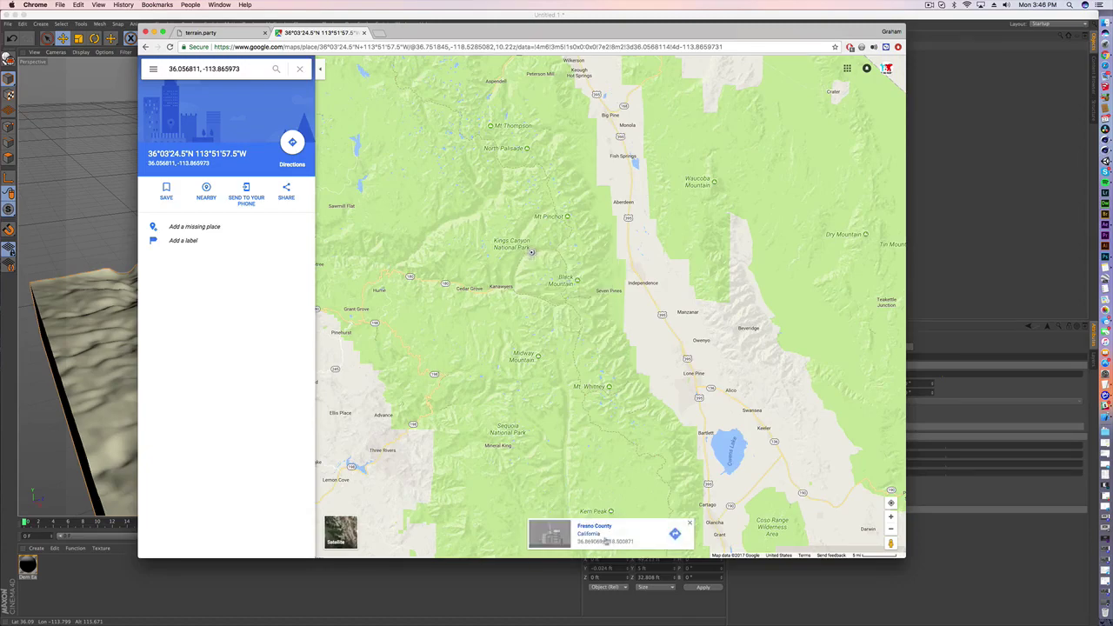
click(606, 541)
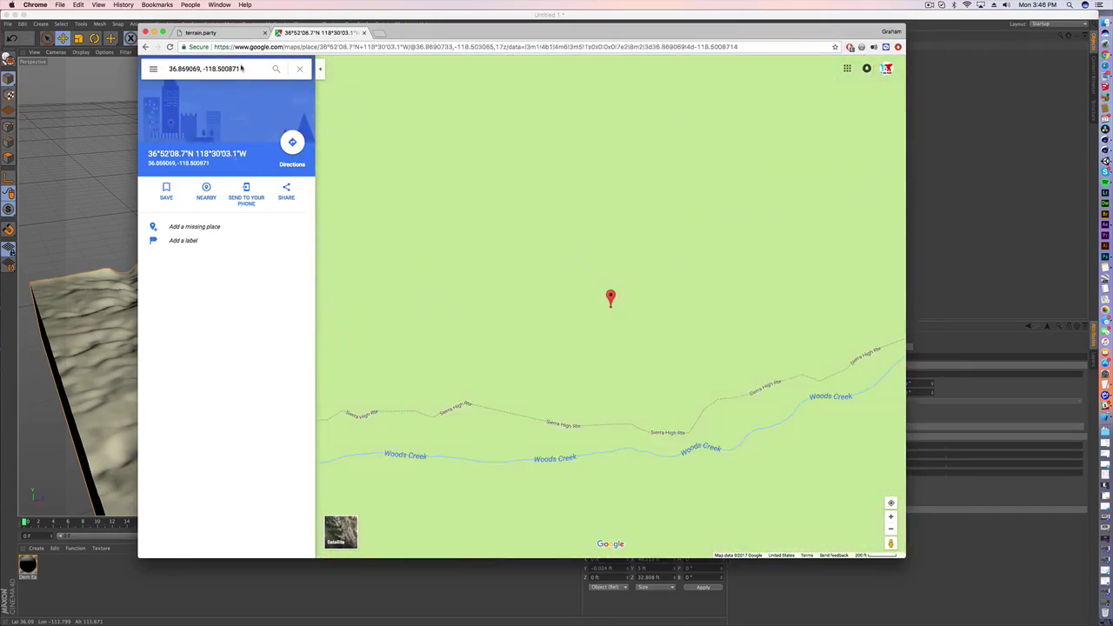
click(241, 68)
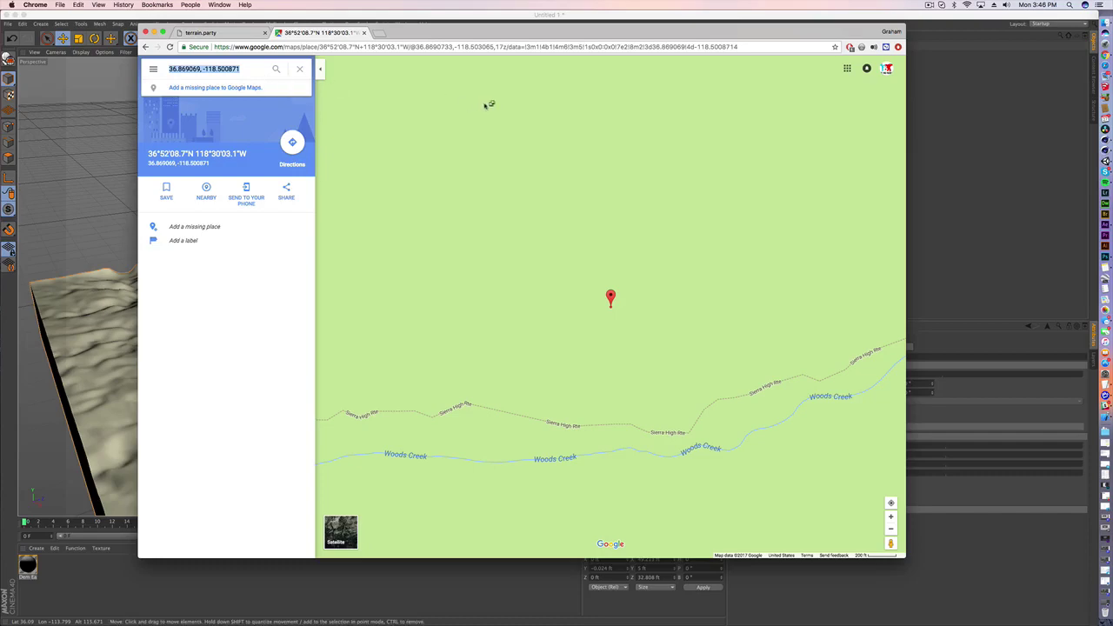
Return to Cinema 4D, paste the copied coordinates into the Dem Earth Object's location and inspect the new mountain terrain
click(377, 16)
click(802, 410)
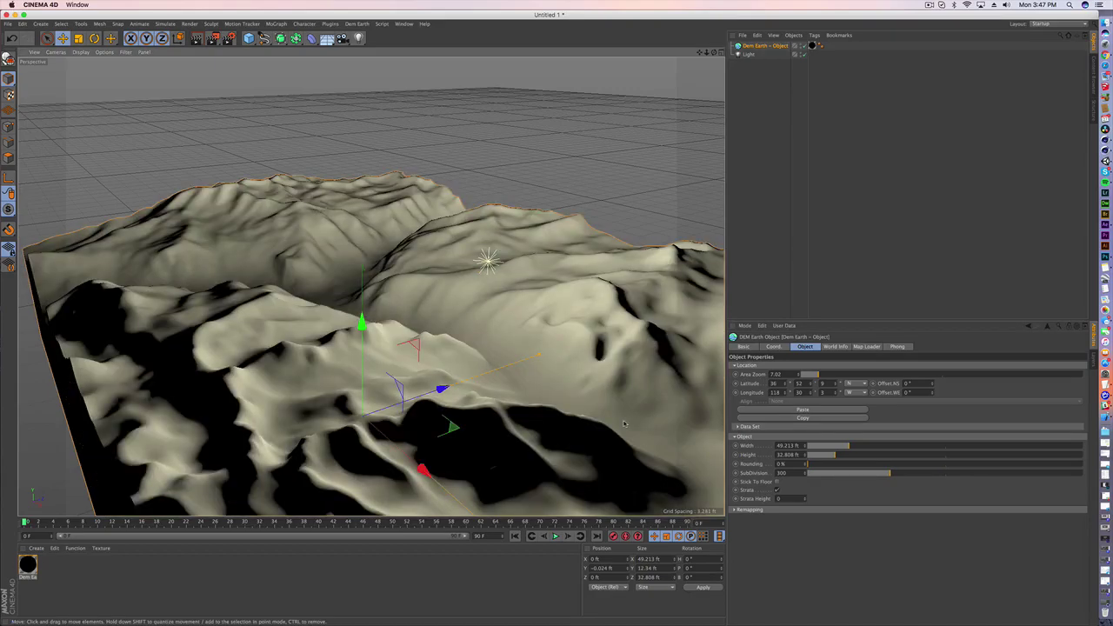
alt+drag(624, 424, 272, 461)
alt+drag(370, 287, 604, 364)
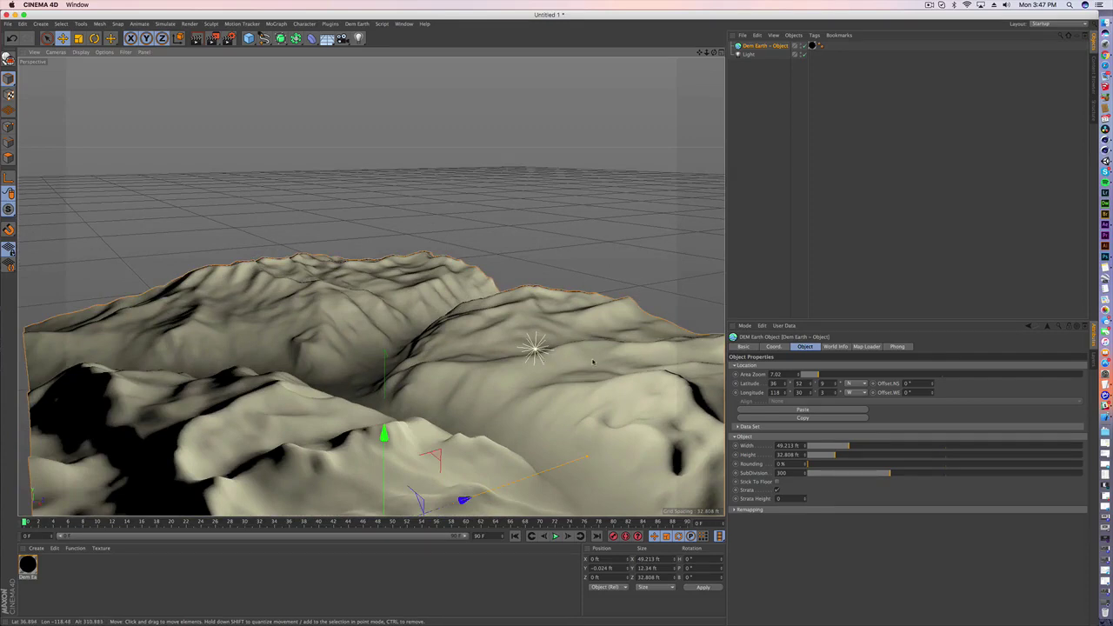
Accept the copyright disclaimer in the Dem Earth Object's map loader and choose Bing Sat as the image layer
click(861, 347)
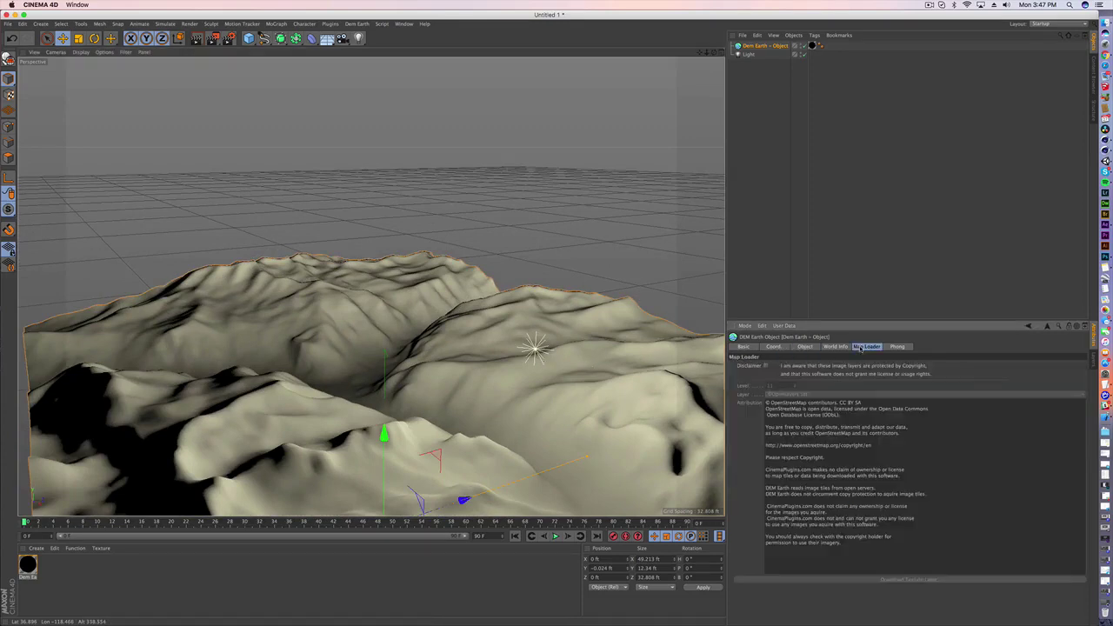
click(765, 366)
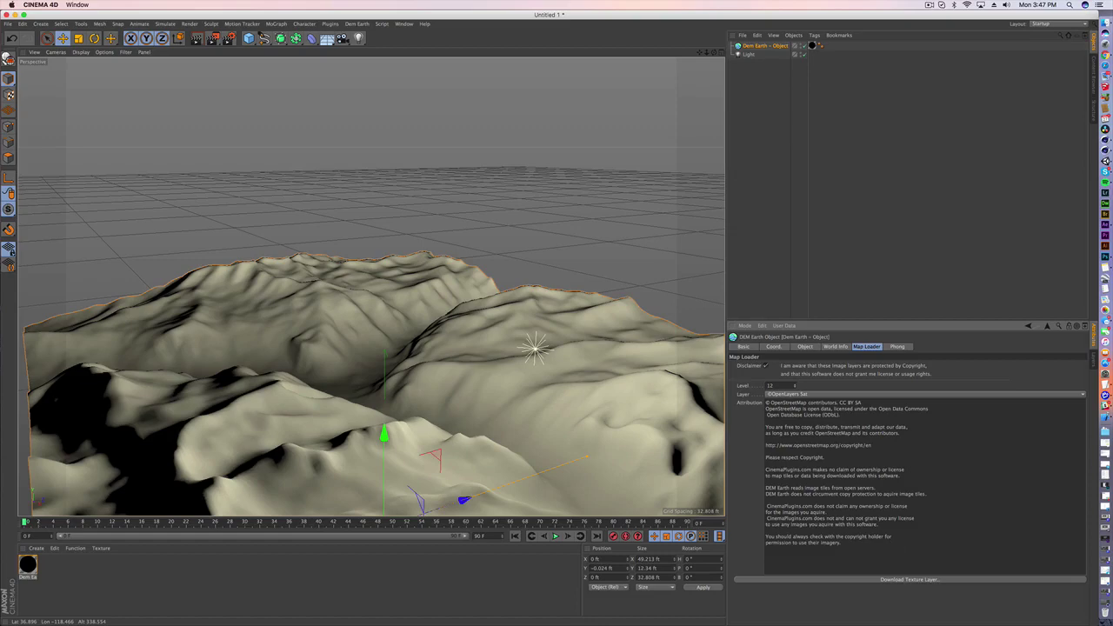
click(802, 394)
click(802, 166)
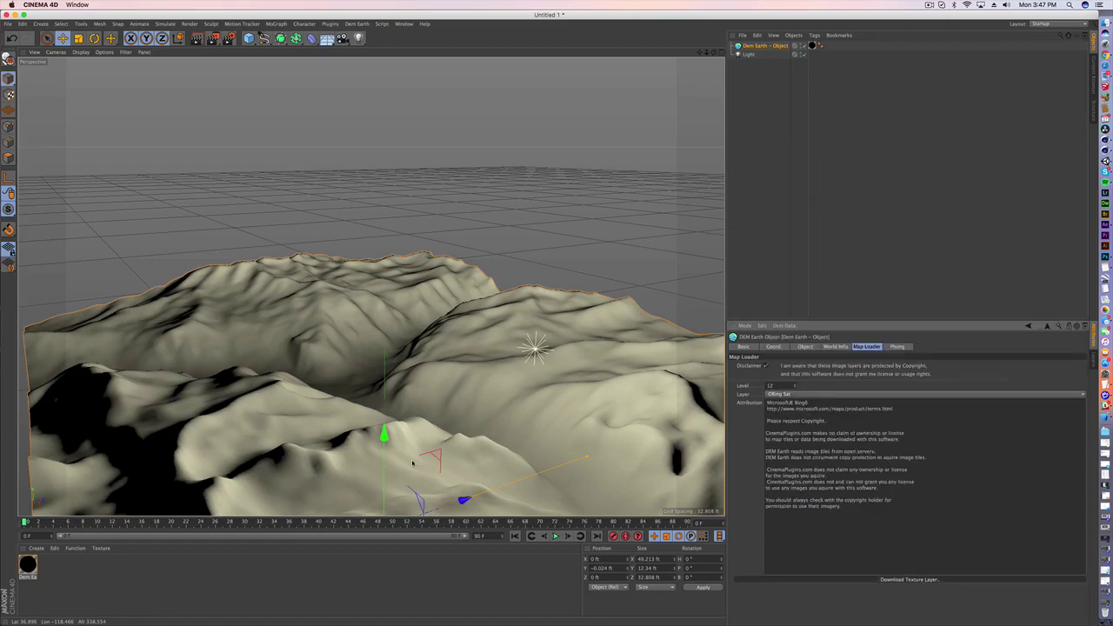
Download the Bing Sat texture for the terrain, raise the level to 13 and download the layer again
alt+drag(436, 387, 387, 393)
click(795, 385)
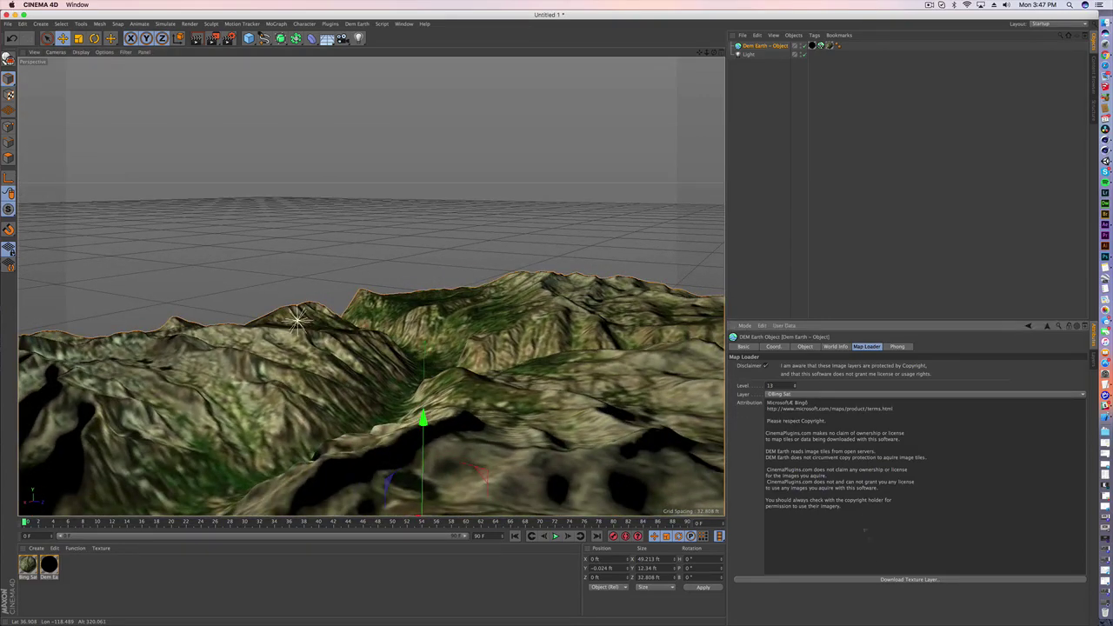
click(888, 580)
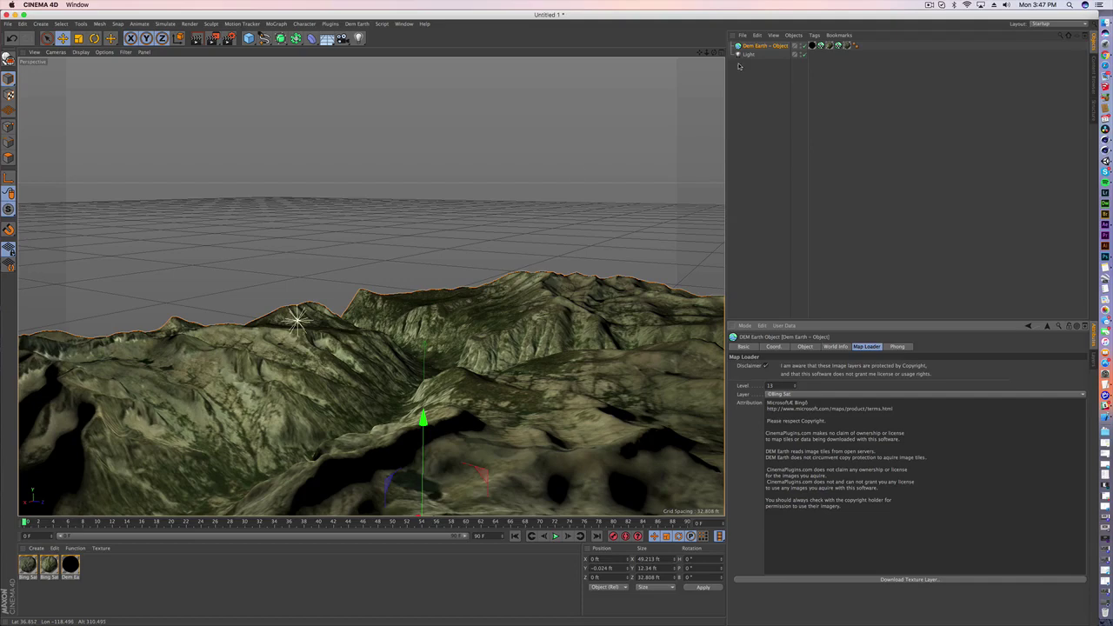
In the level 13 Bing Sat material's color texture, set the black point to 0.03 and adjust the white point
double_click(28, 566)
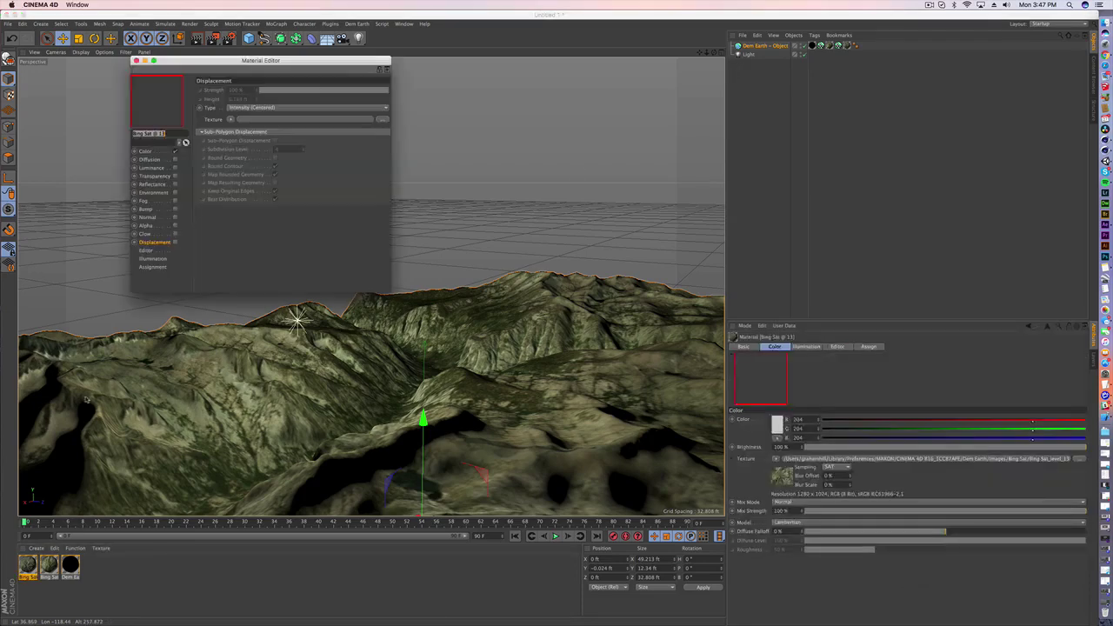
drag(161, 60, 362, 95)
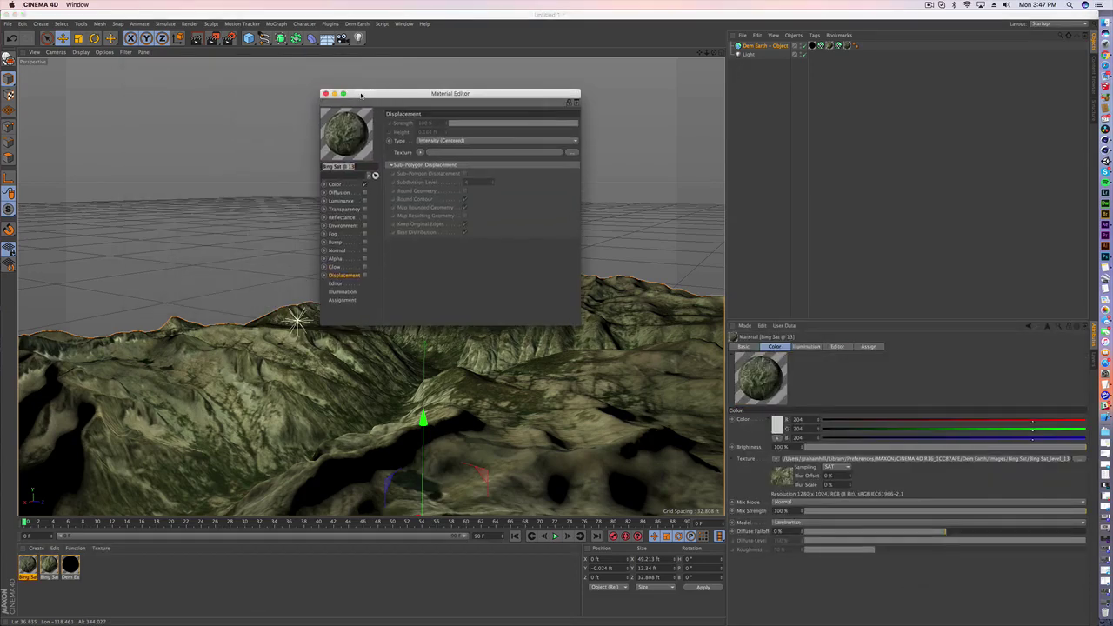
click(336, 185)
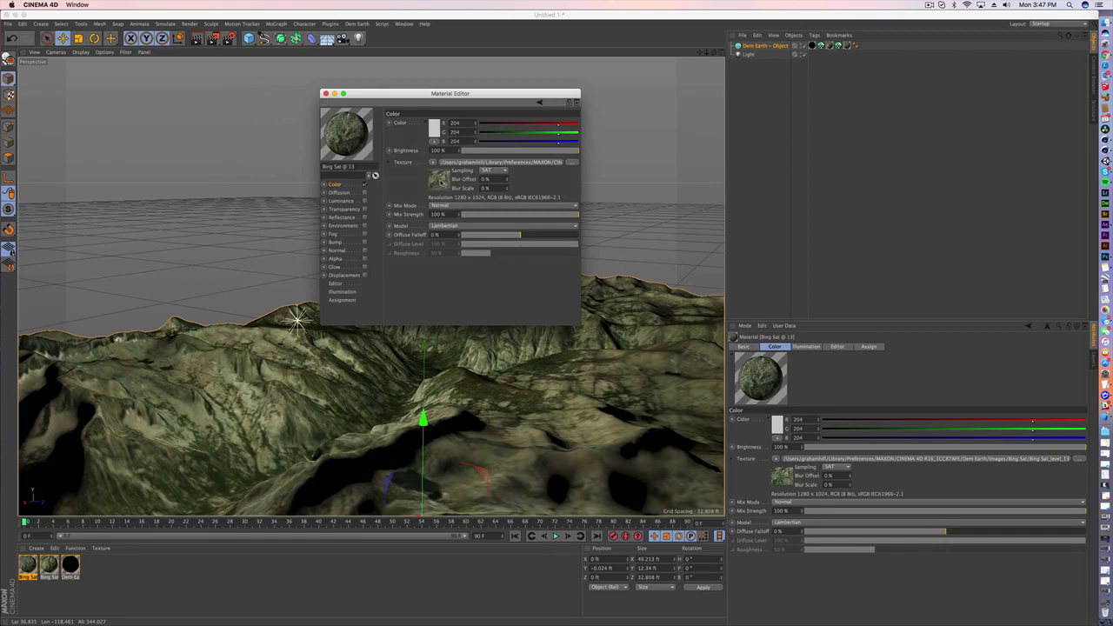
click(440, 181)
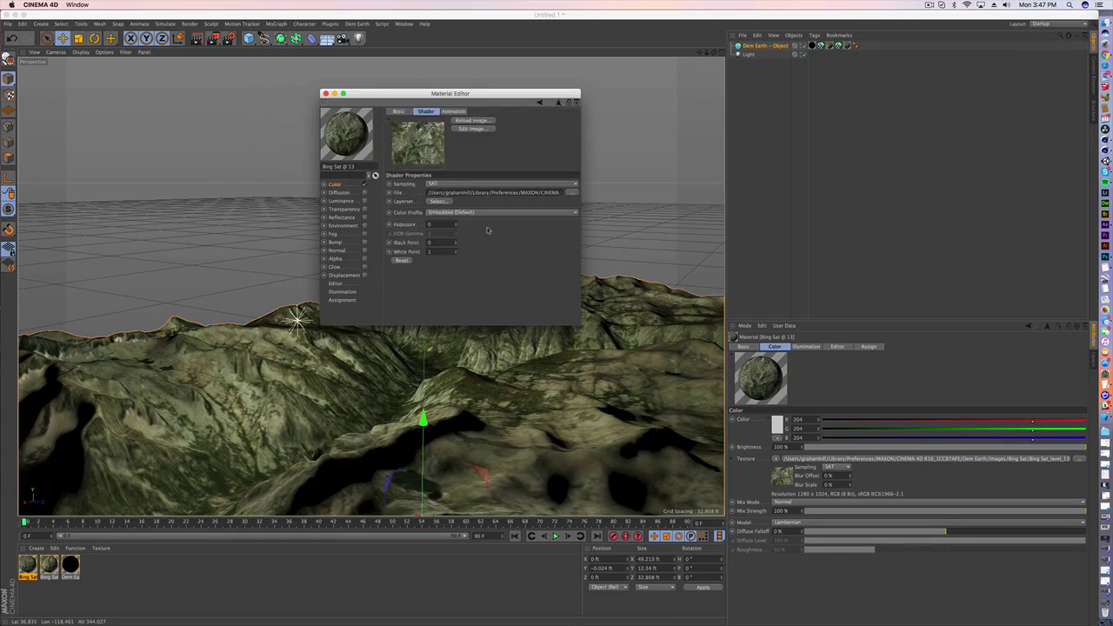
click(456, 242)
click(457, 243)
click(456, 243)
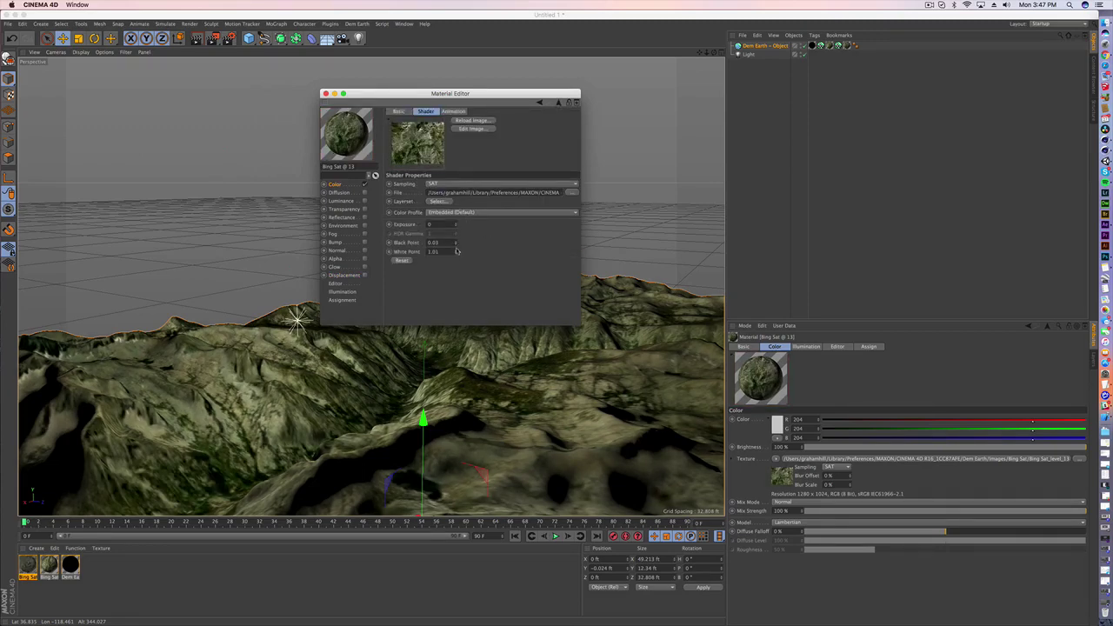
click(456, 251)
click(456, 254)
click(456, 254)
click(326, 94)
Render the current view of the satellite-textured terrain from closer up
alt+drag(305, 305, 344, 313)
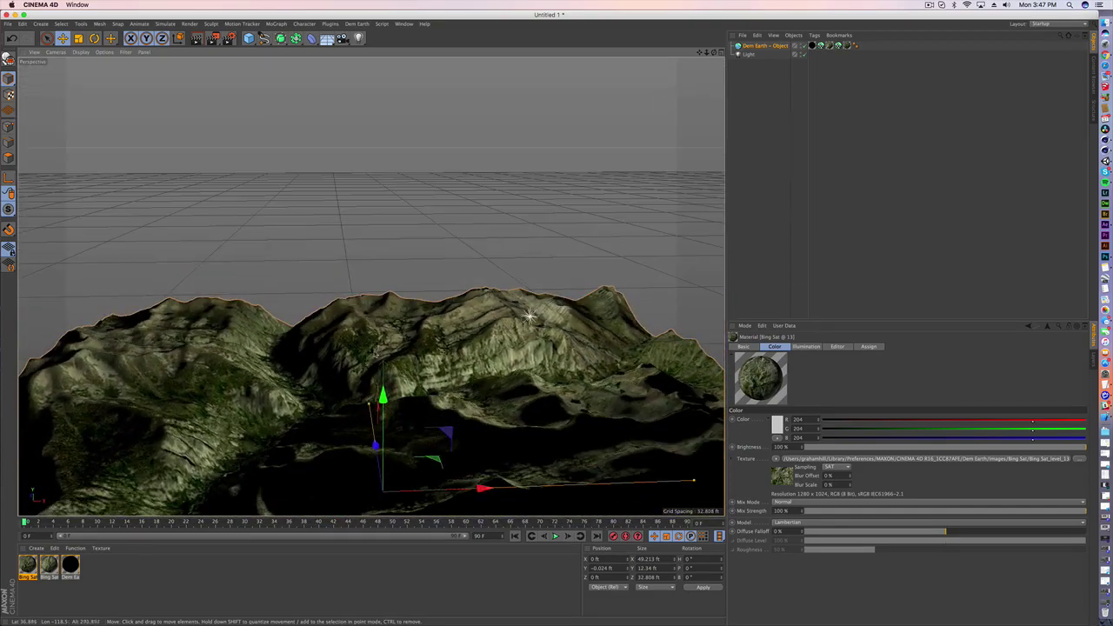
scroll(376, 351, up, 3)
click(196, 39)
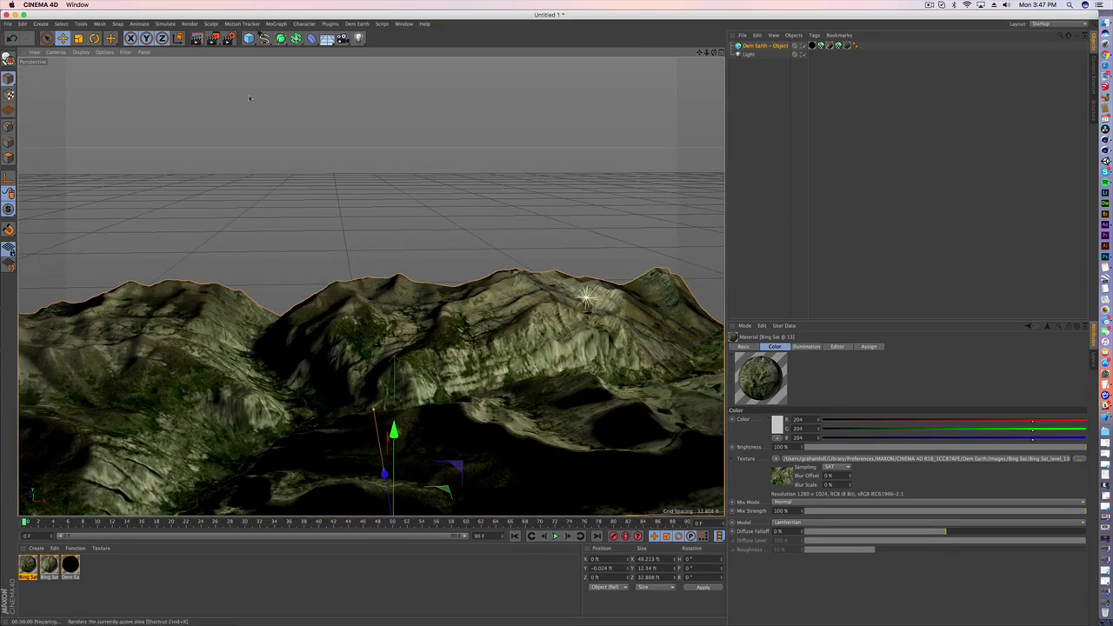
key(super+r)
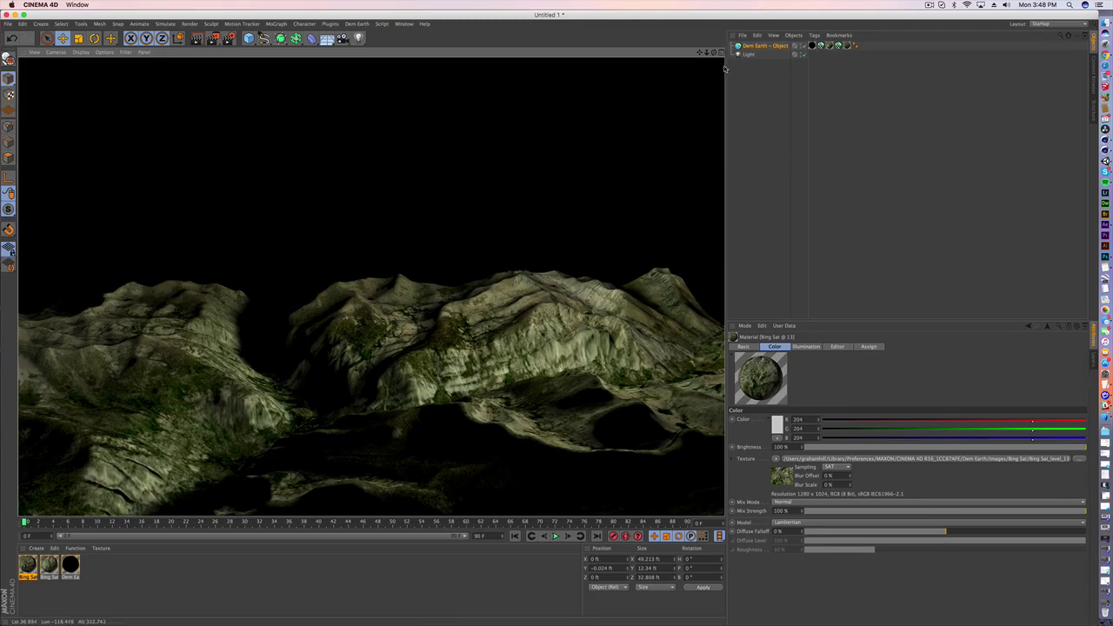
Add a DEM Earth – Smart OSM object to the Dem Earth Object and review its object and detail settings
click(764, 46)
alt+drag(461, 254, 479, 311)
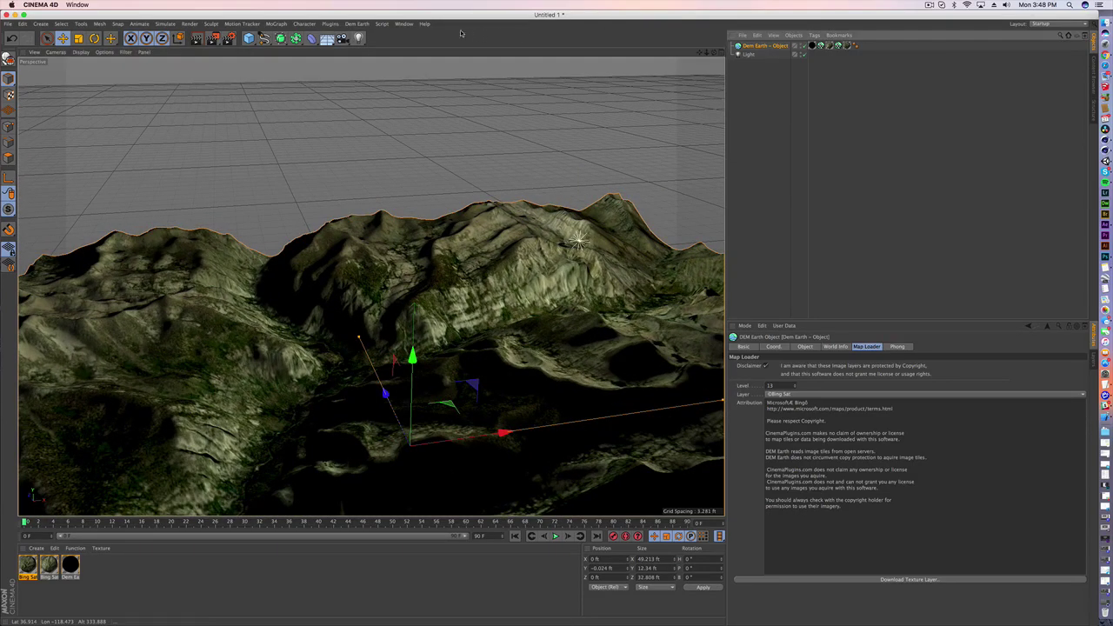
click(364, 27)
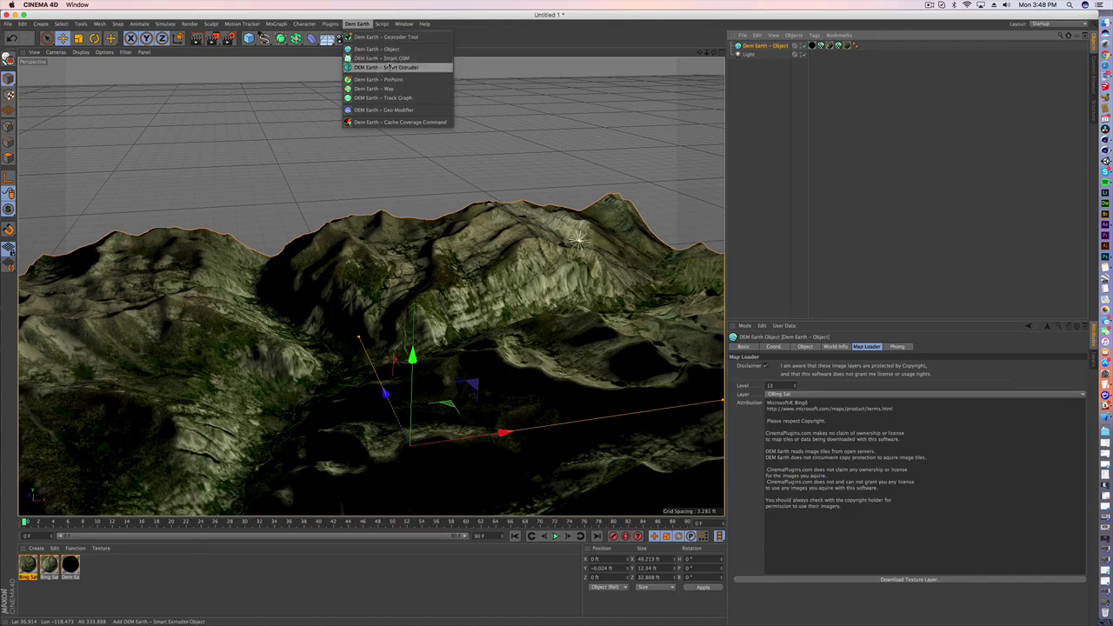
click(392, 58)
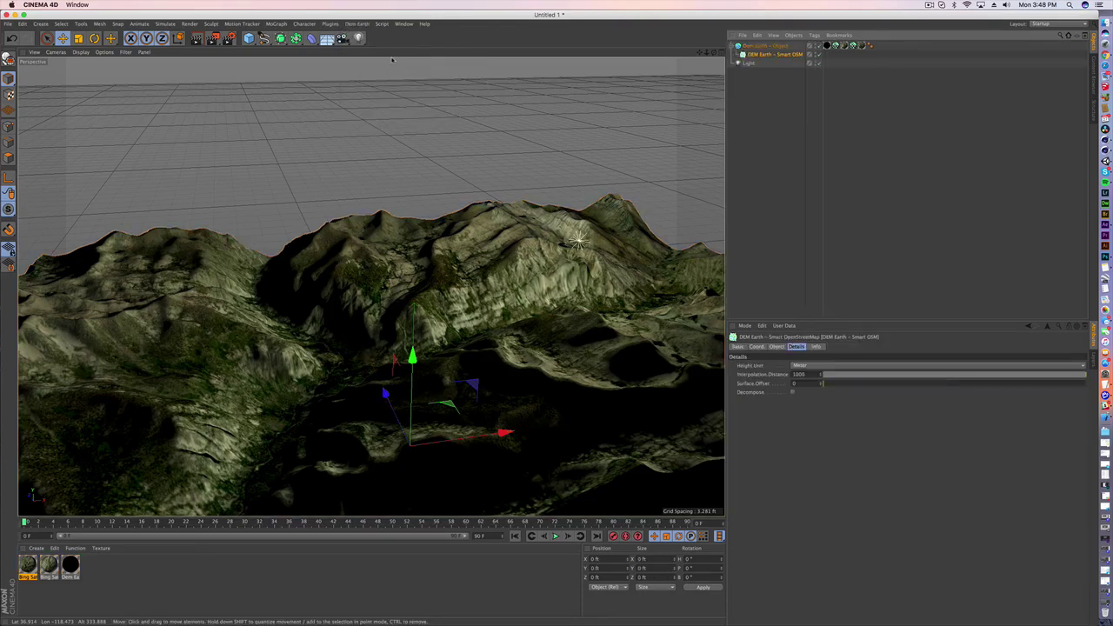
click(775, 347)
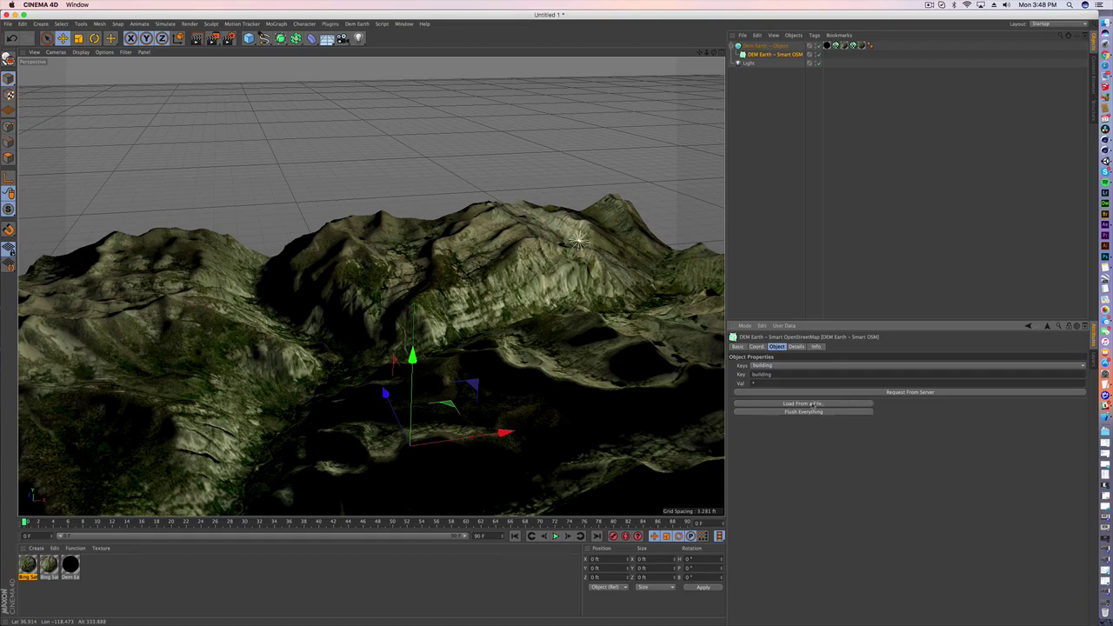
click(797, 347)
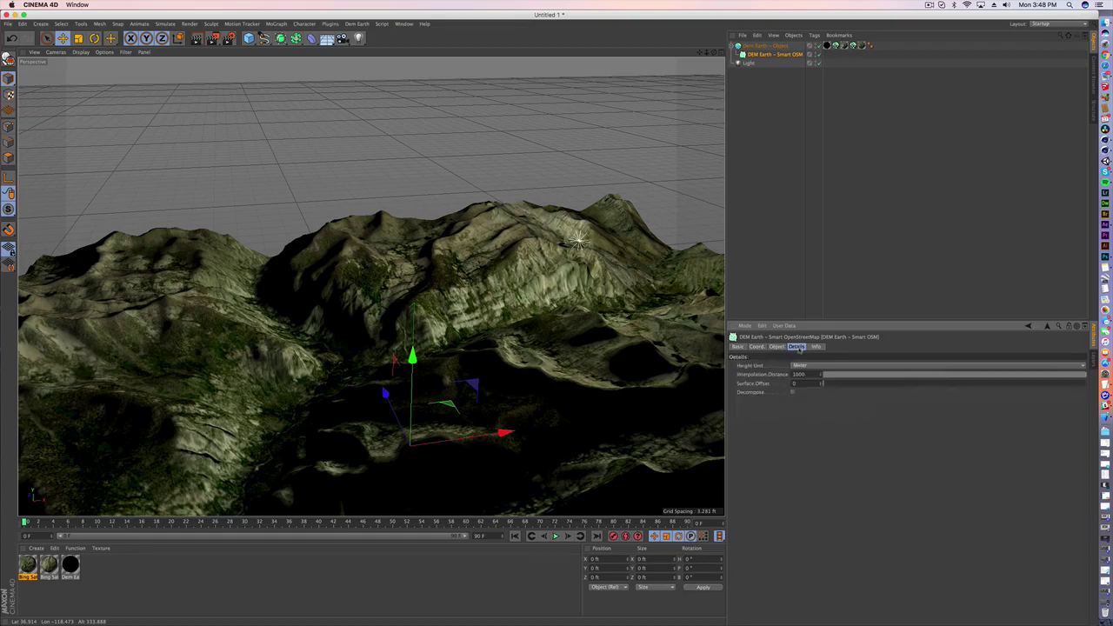
click(777, 347)
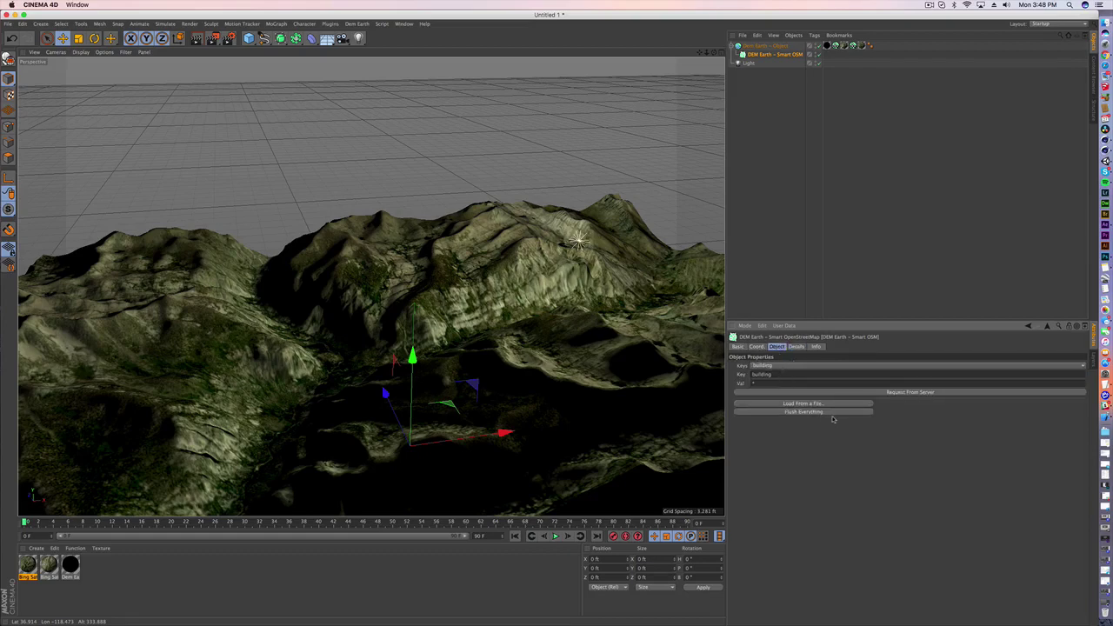
Set the Smart OSM key to landuse, request the data from the server and inspect the outline on the terrain
click(794, 367)
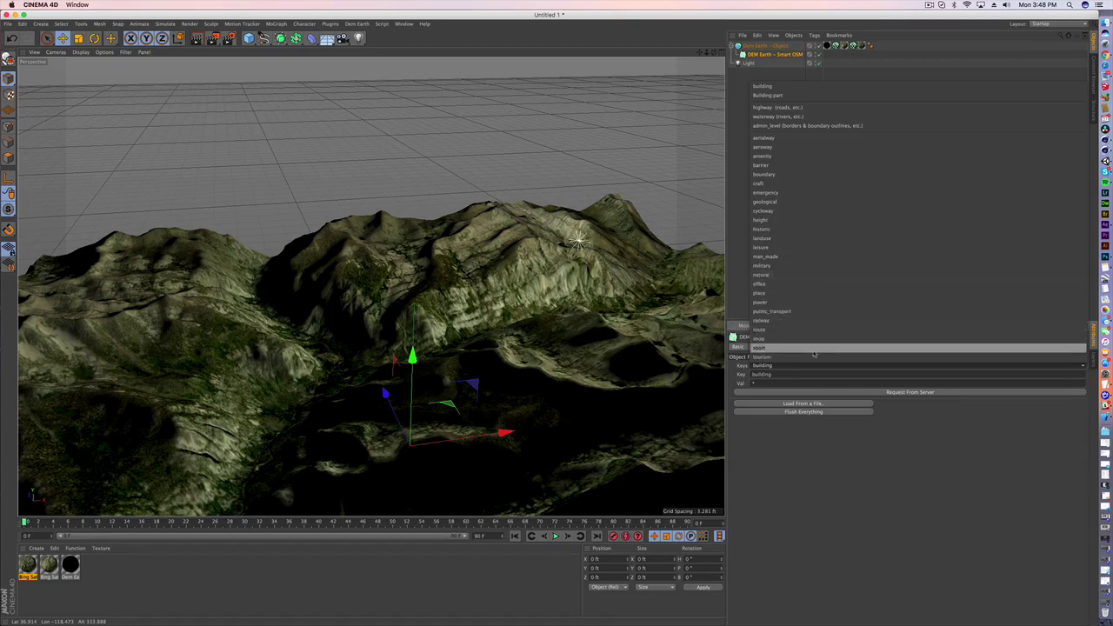
click(797, 239)
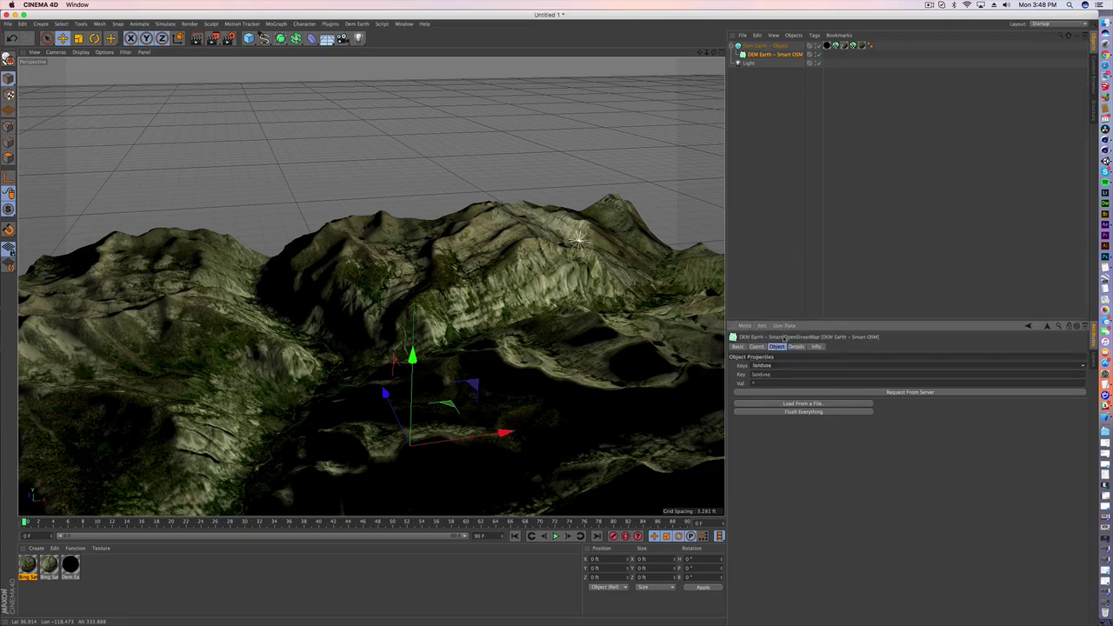
click(835, 394)
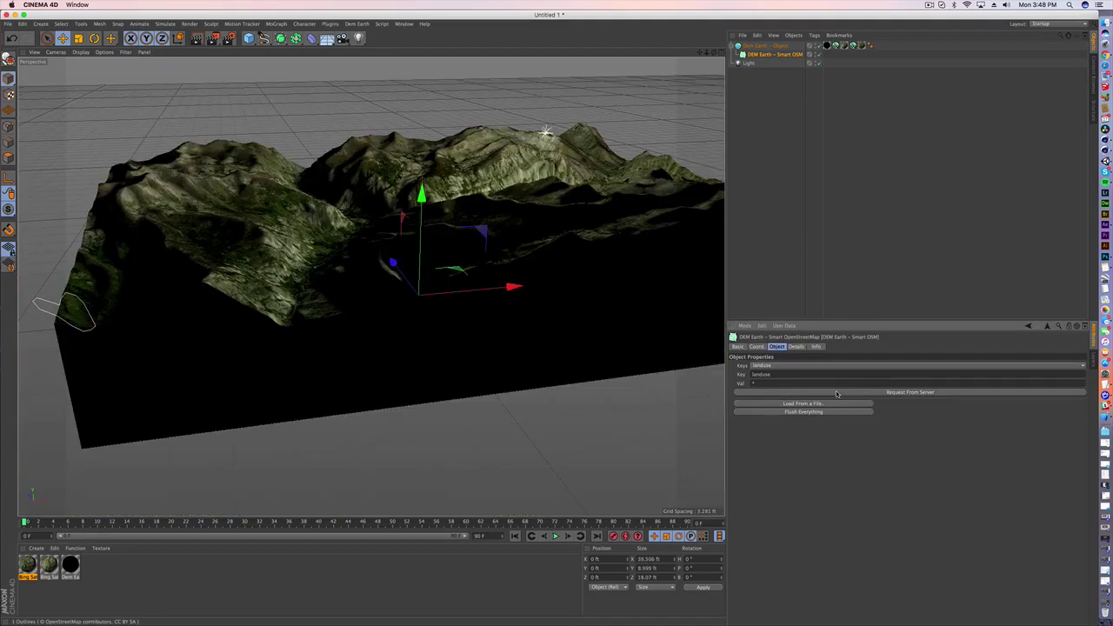
scroll(325, 275, down, 2)
alt+middle_drag(323, 252, 339, 317)
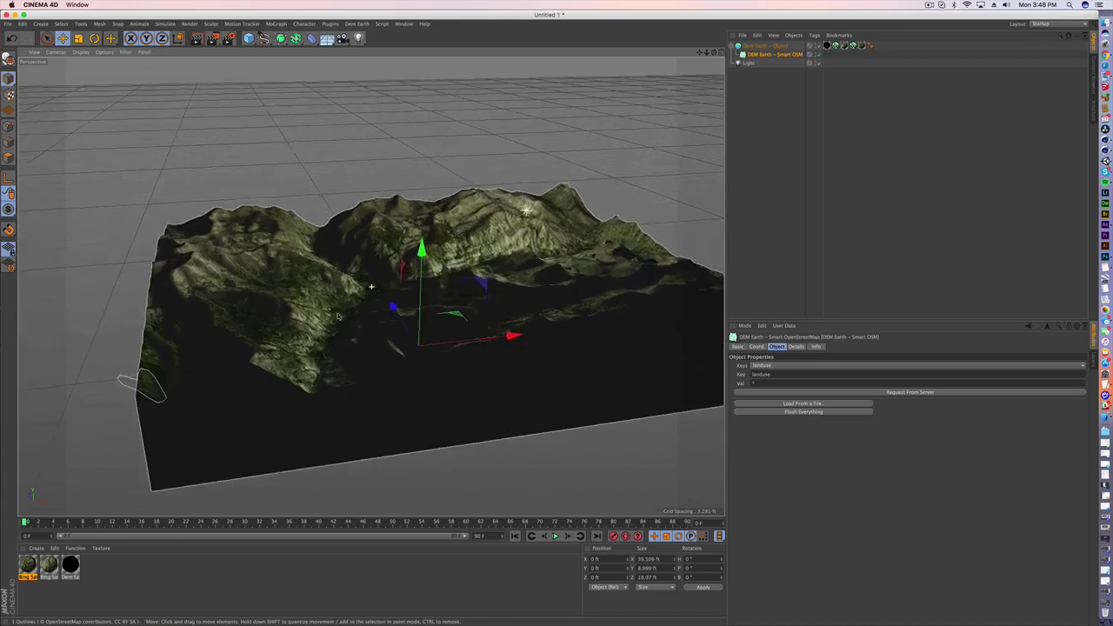
alt+drag(338, 317, 357, 391)
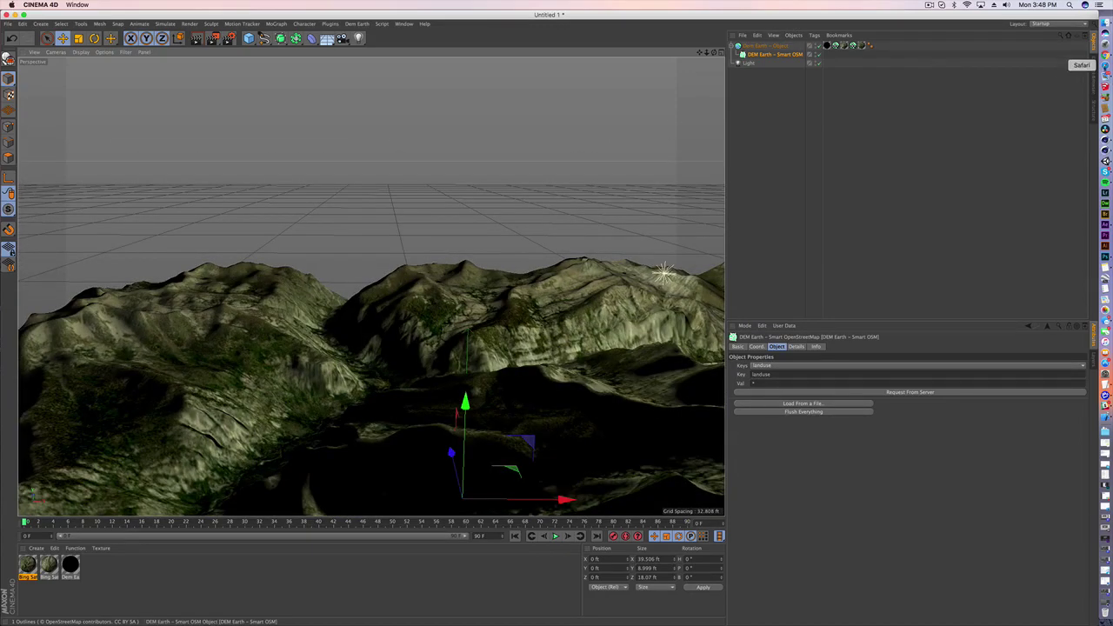
Switch to Google Maps in Chrome and search for new york city
click(1105, 55)
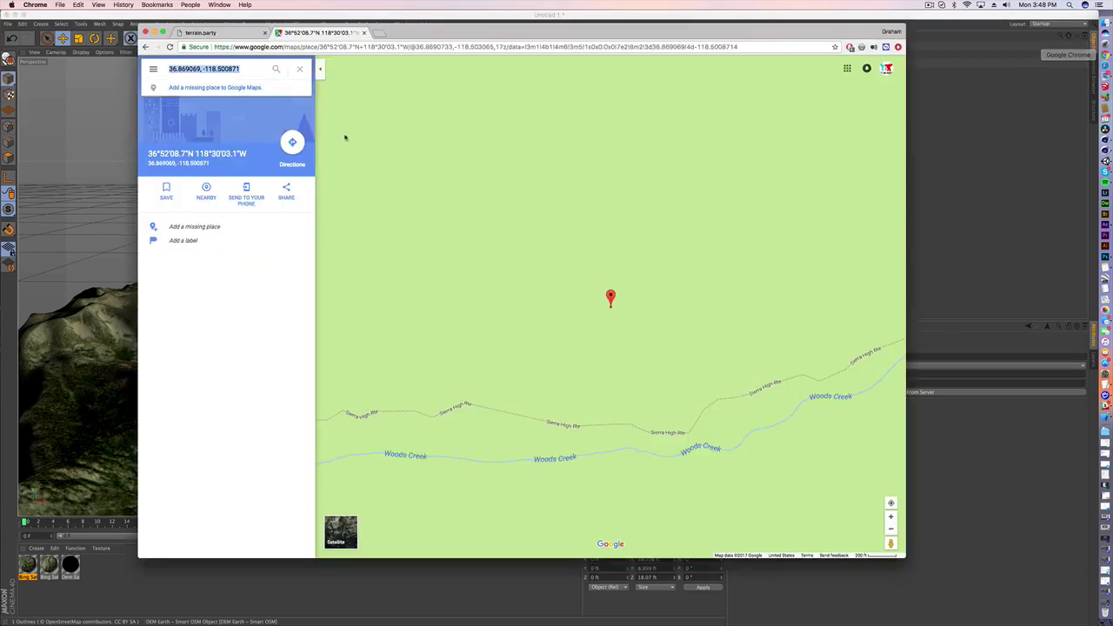
click(276, 69)
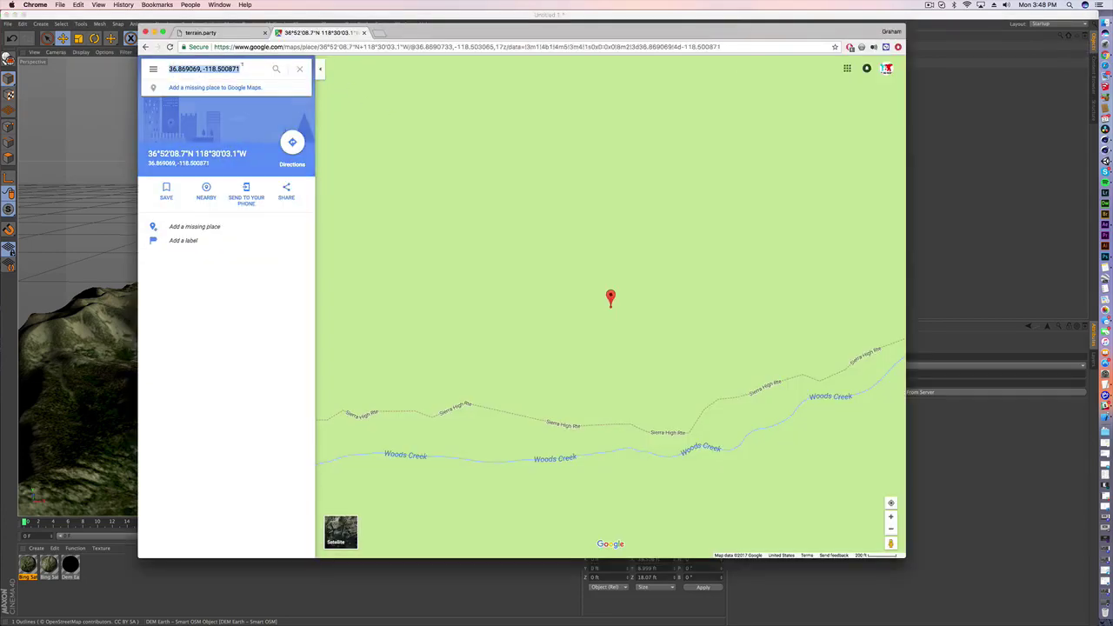
text(new york city)
key(Return)
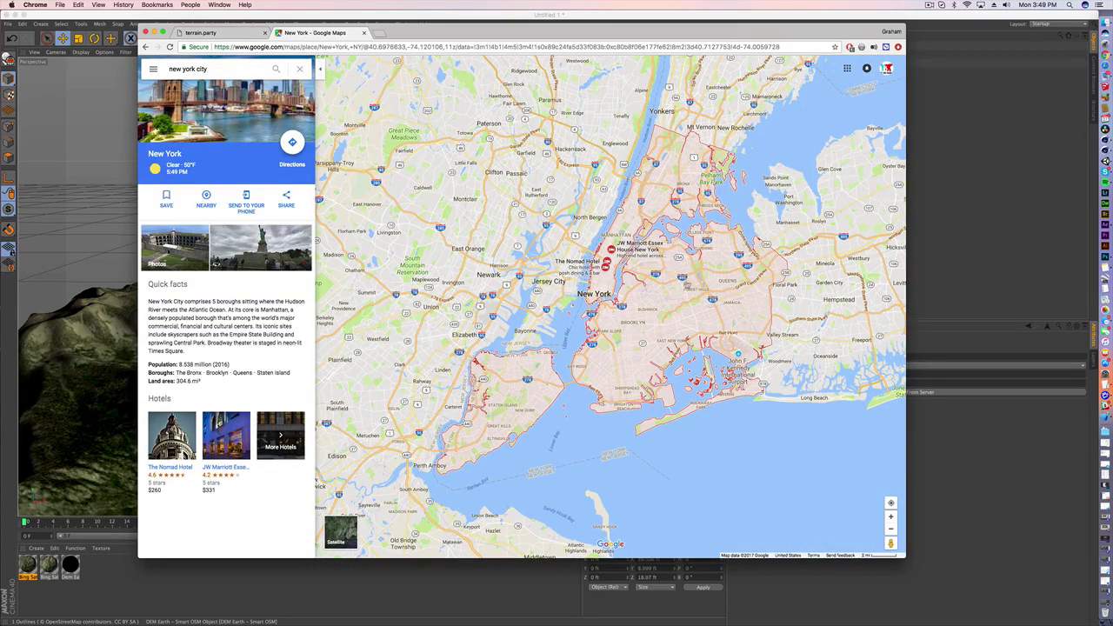
Look up a spot in Lower Manhattan and a second one nearby, opening each one's coordinates on the map
right_click(607, 282)
click(634, 316)
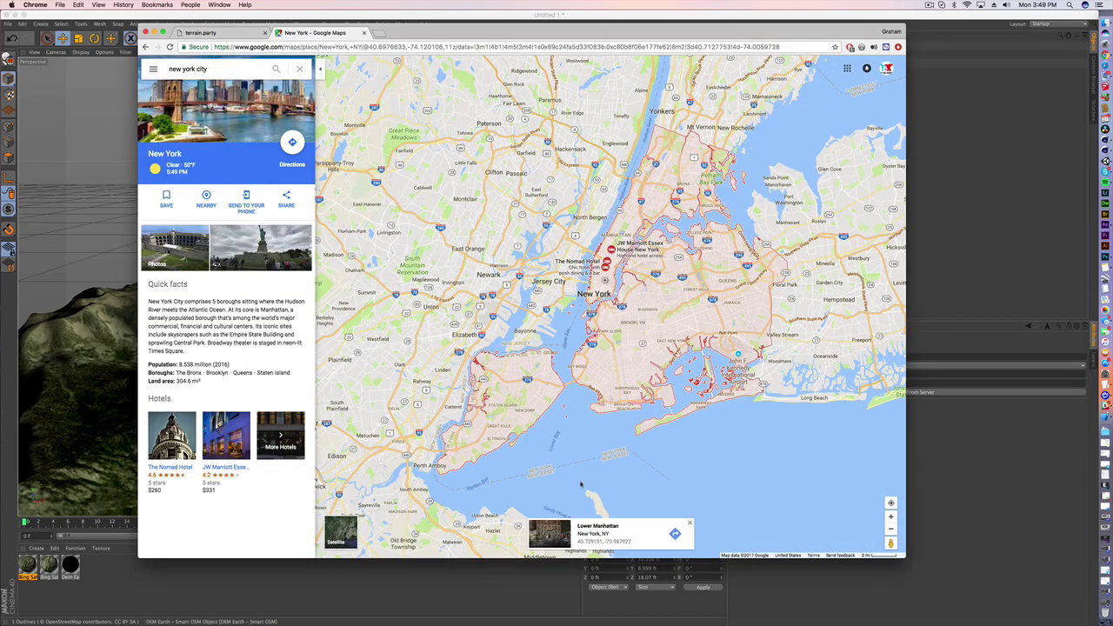
click(591, 541)
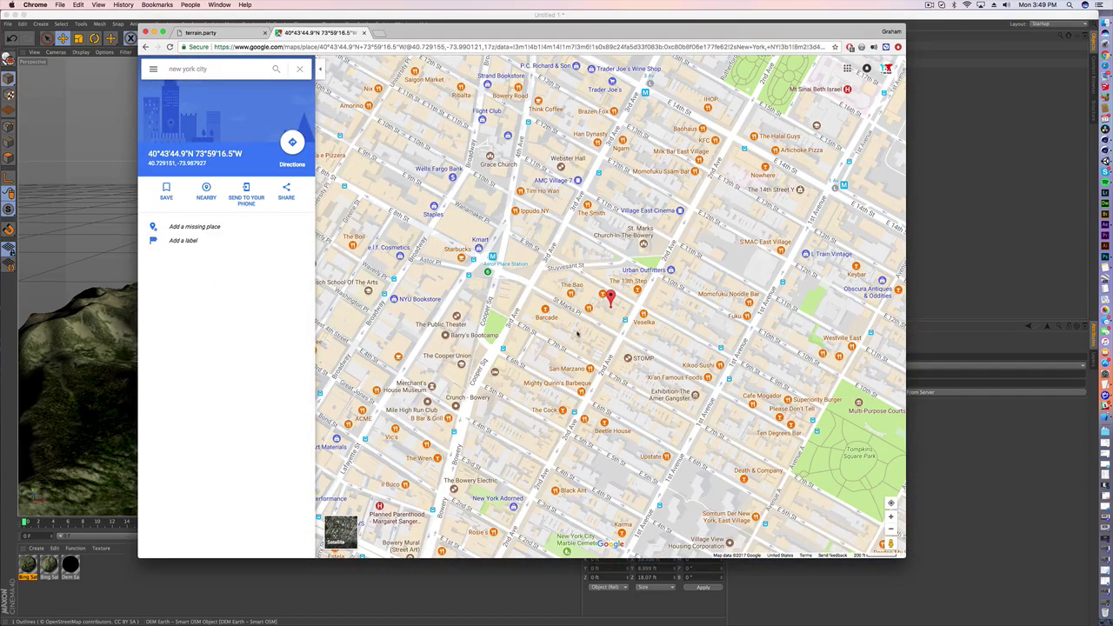
right_click(559, 287)
click(578, 314)
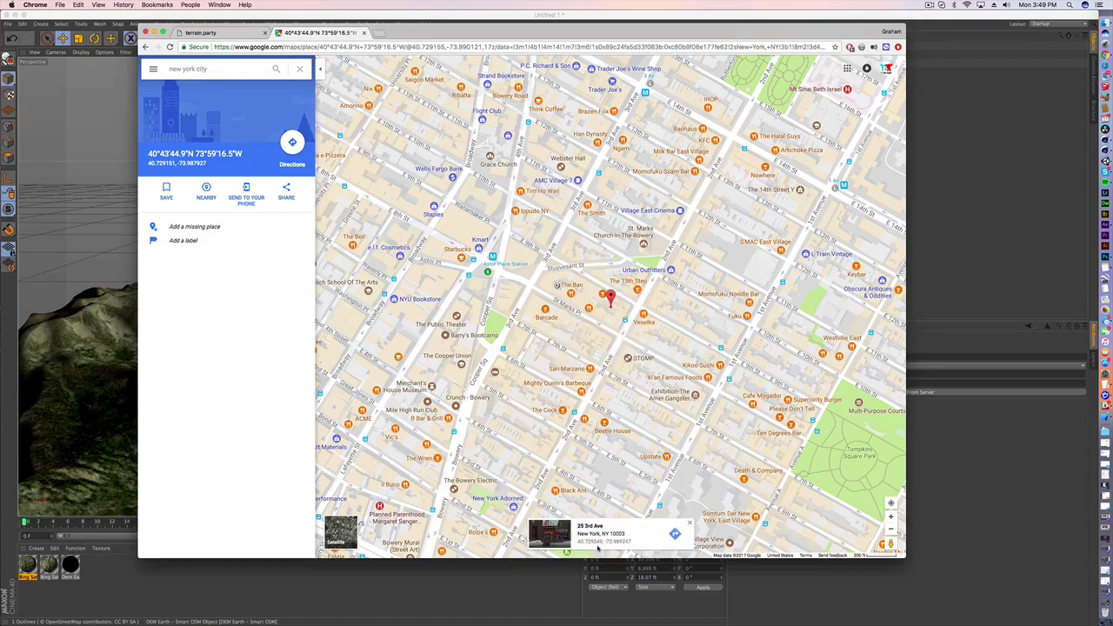
click(599, 543)
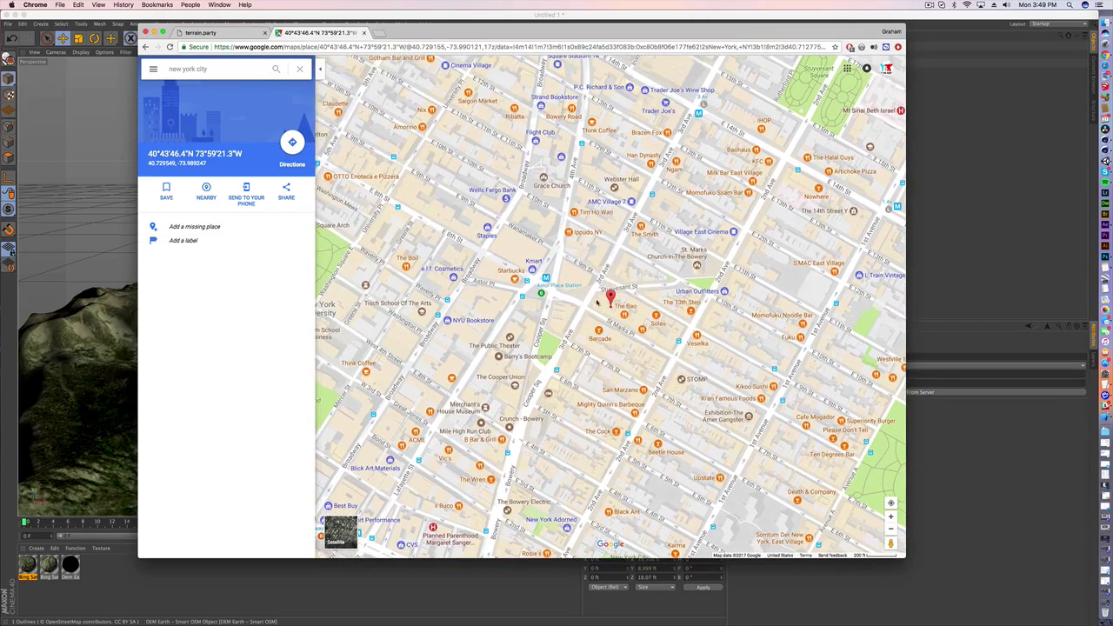
Look up another spot just beside the map pin and copy its longitude number, 73.989580
right_click(599, 307)
click(613, 339)
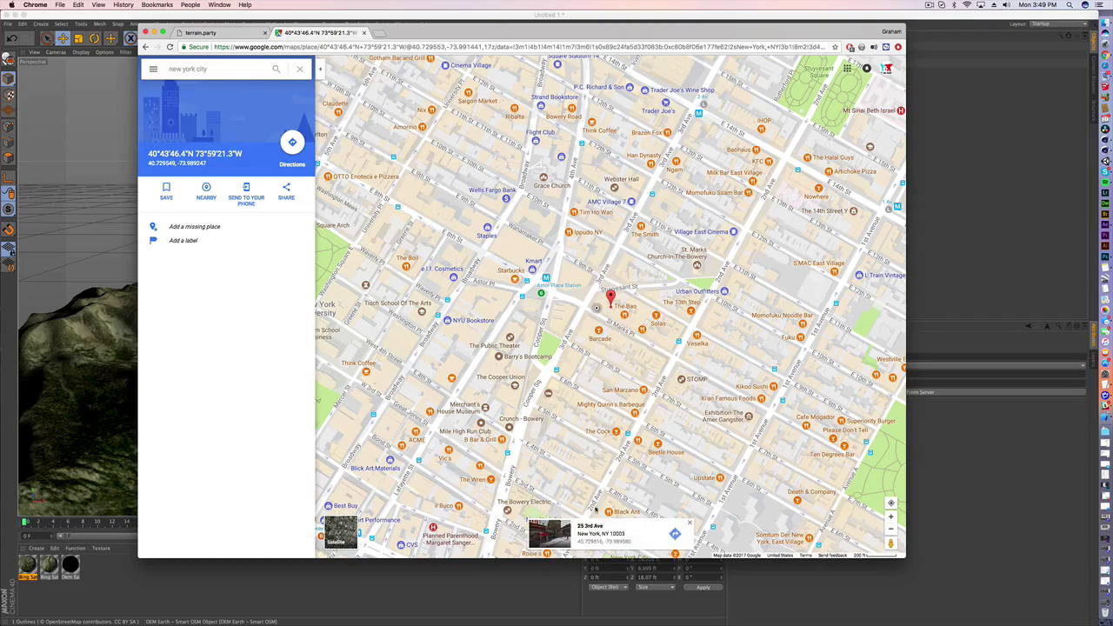
double_click(618, 541)
right_click(627, 543)
click(643, 547)
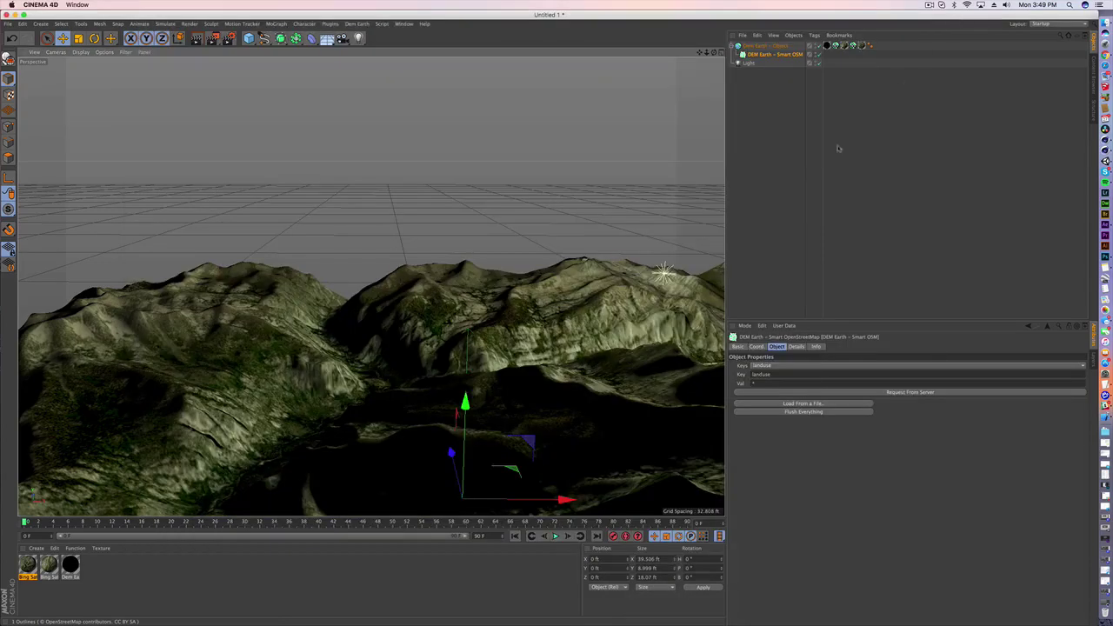
Return to Cinema 4D, try to paste the copied value into the Dem Earth Object's location, and go back to Google Maps in Chrome
click(786, 14)
click(767, 45)
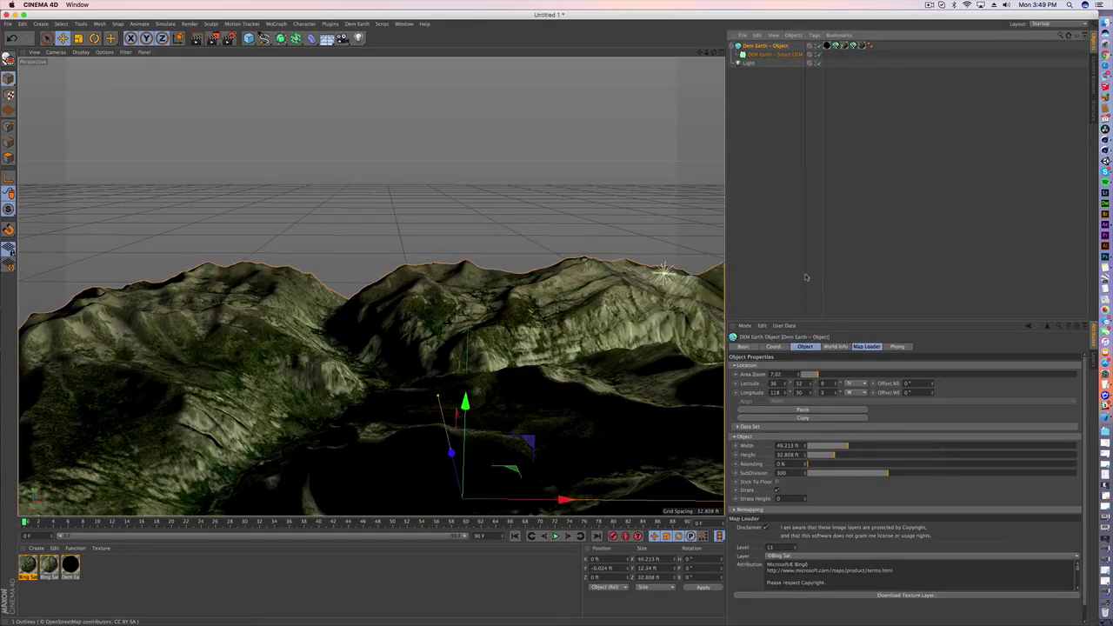
click(802, 410)
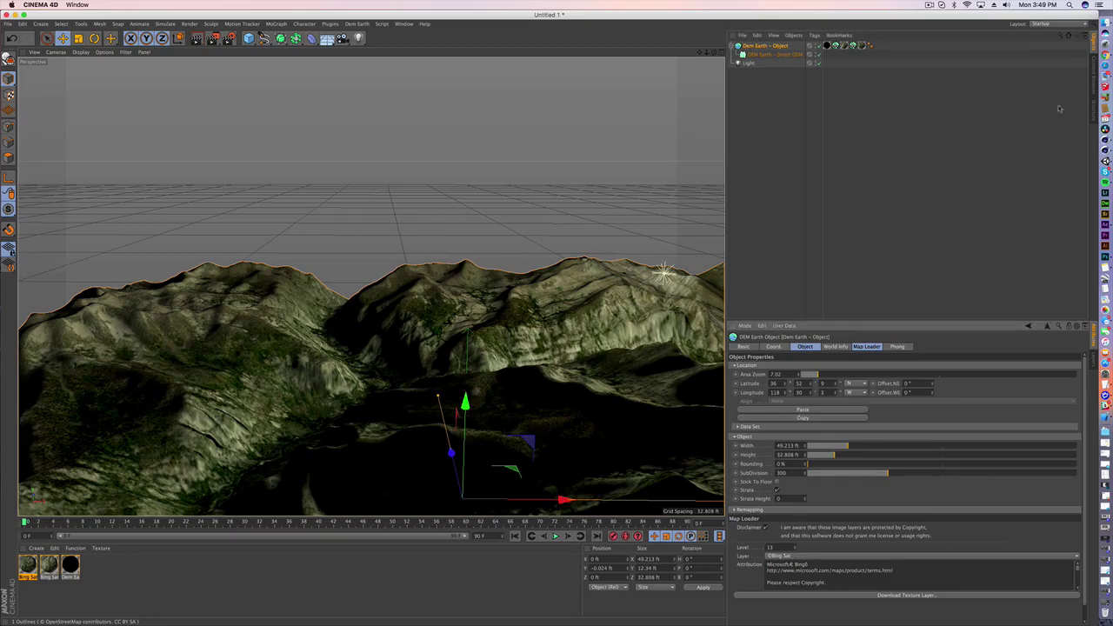
click(1105, 54)
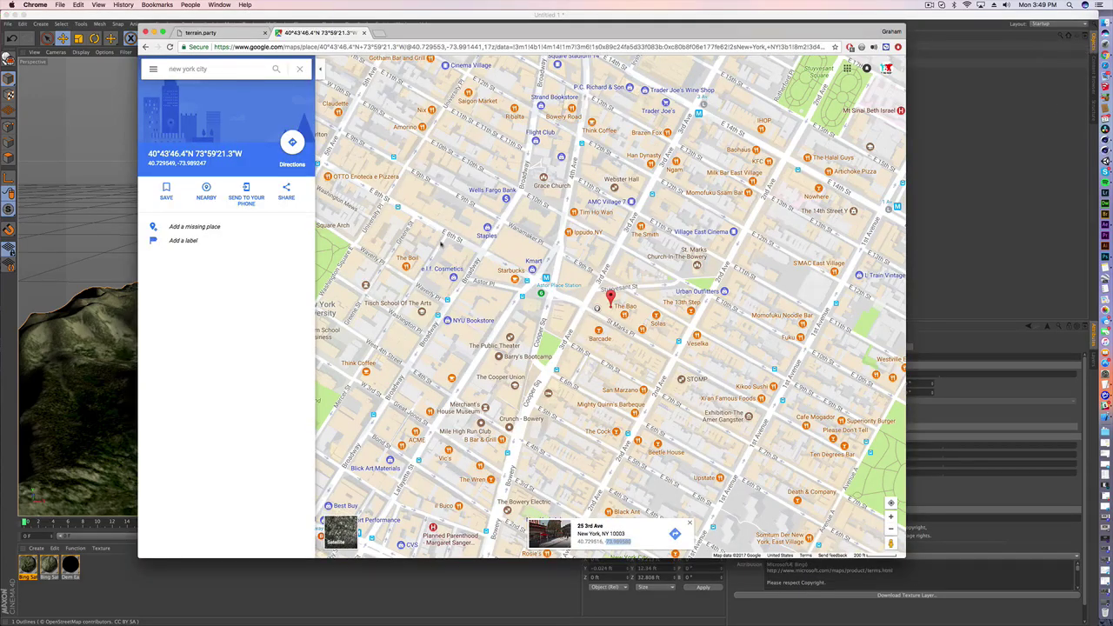
Copy the coordinate pair 40.729549, -73.989247 from Google Maps, return to Cinema 4D and paste it as the Dem Earth Object's location
click(208, 163)
drag(207, 164, 148, 164)
click(654, 13)
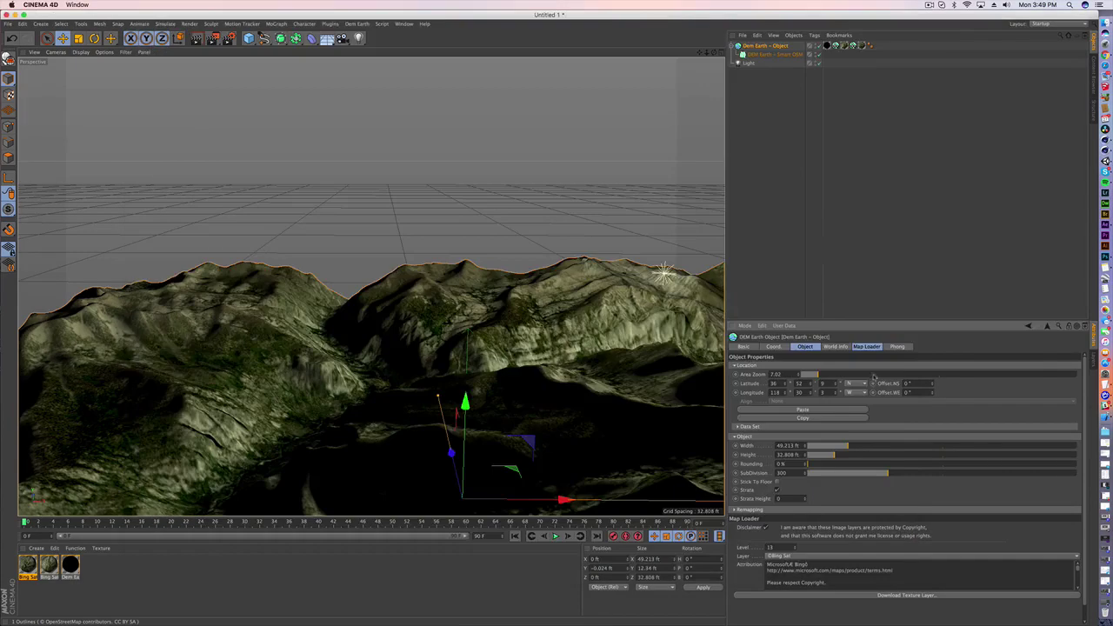
click(819, 410)
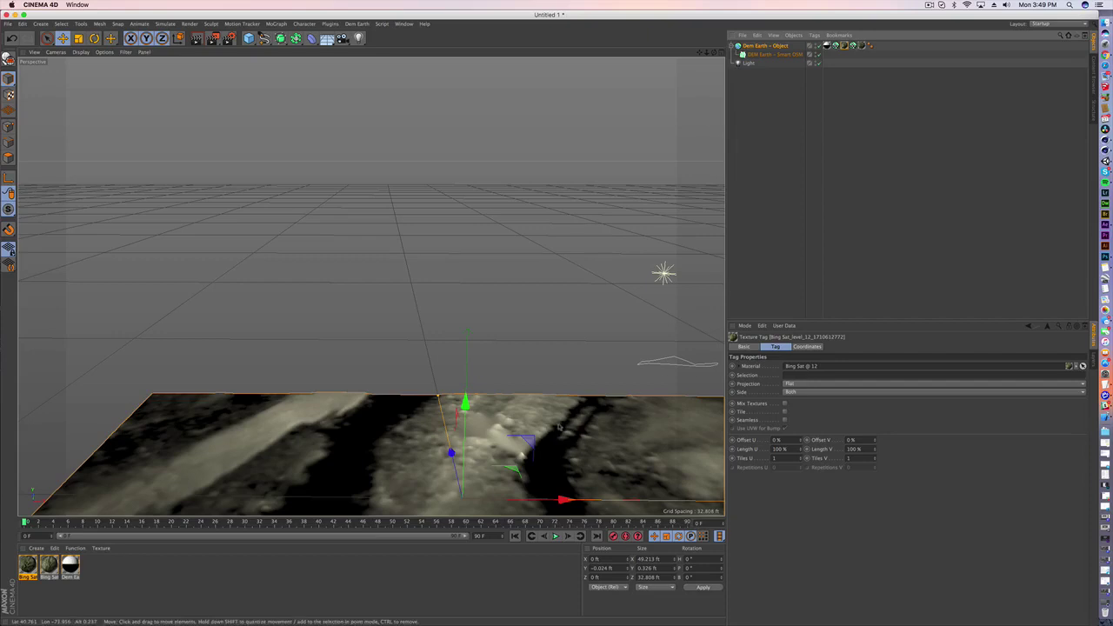
alt+middle_drag(539, 474, 478, 314)
alt+drag(478, 314, 480, 323)
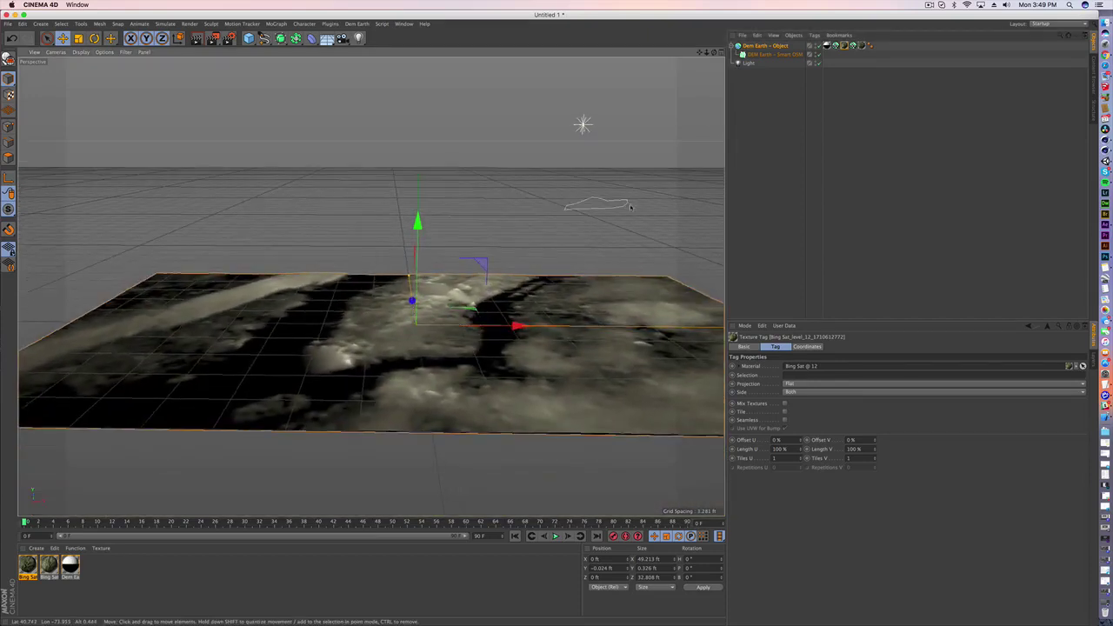
Delete the old Smart OSM object and the outdated Bing Sat texture tags from the Dem Earth Object
click(779, 46)
click(782, 56)
drag(784, 56, 767, 120)
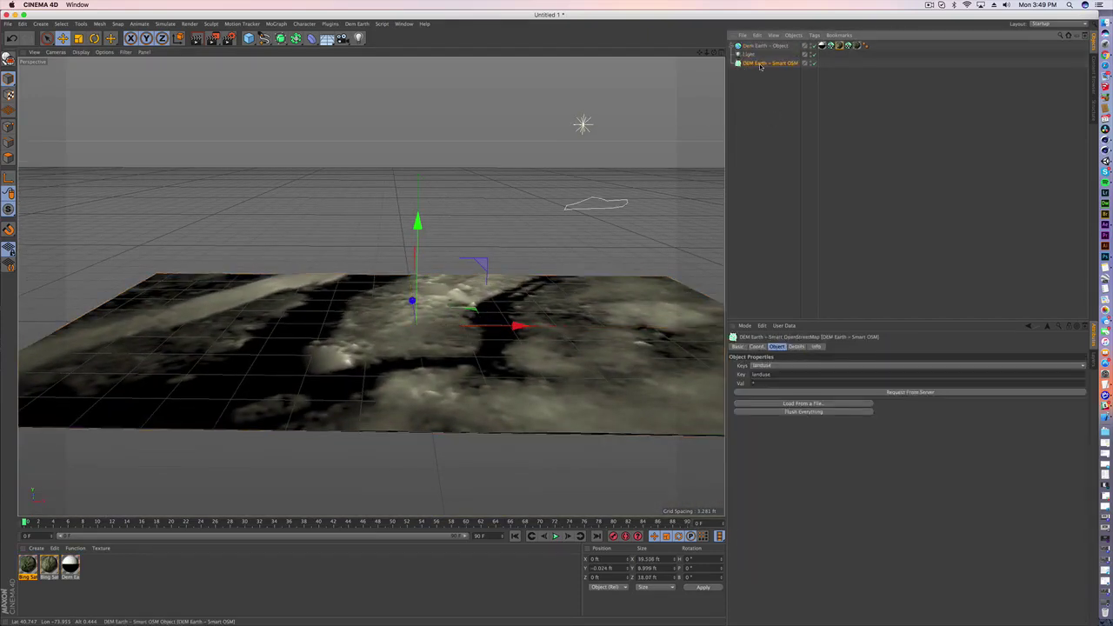
key(Delete)
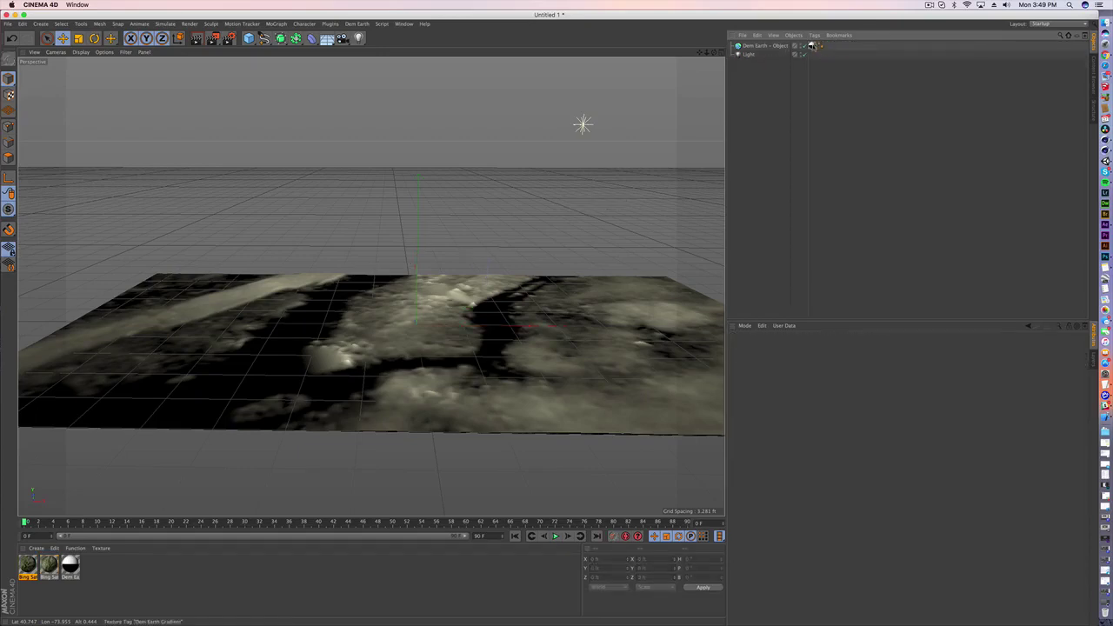
Try removing the Dem Earth Gradient texture tag from the Dem Earth Object and undo the deletion
click(812, 46)
key(Delete)
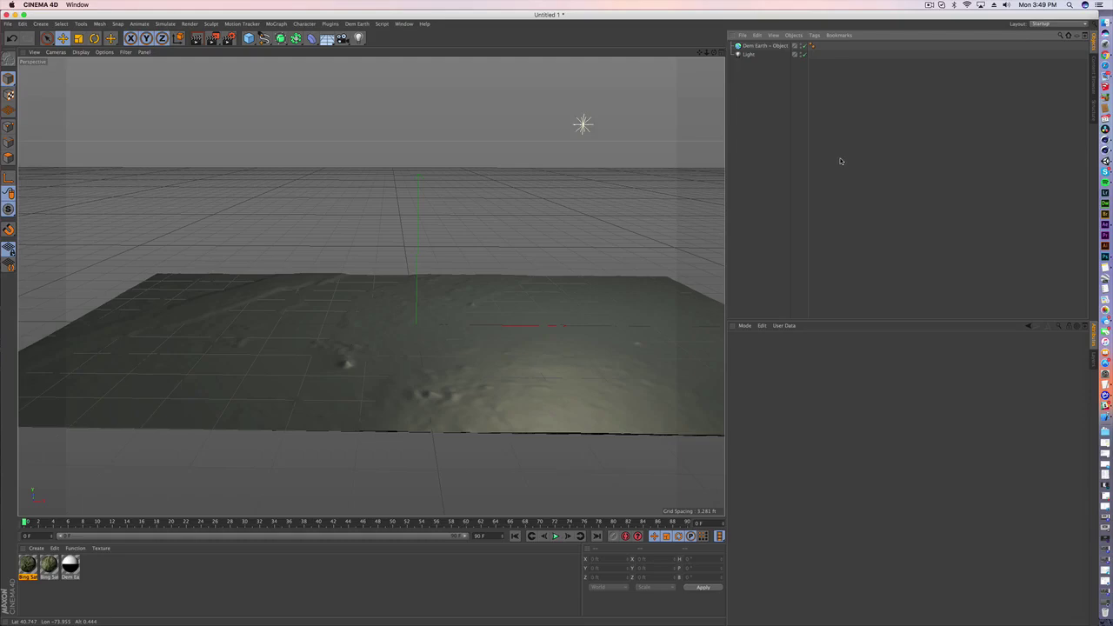
key(super+z)
Download the Bing Sat texture layer at level 13 for the New York terrain on the Dem Earth Object
alt+drag(491, 310, 463, 287)
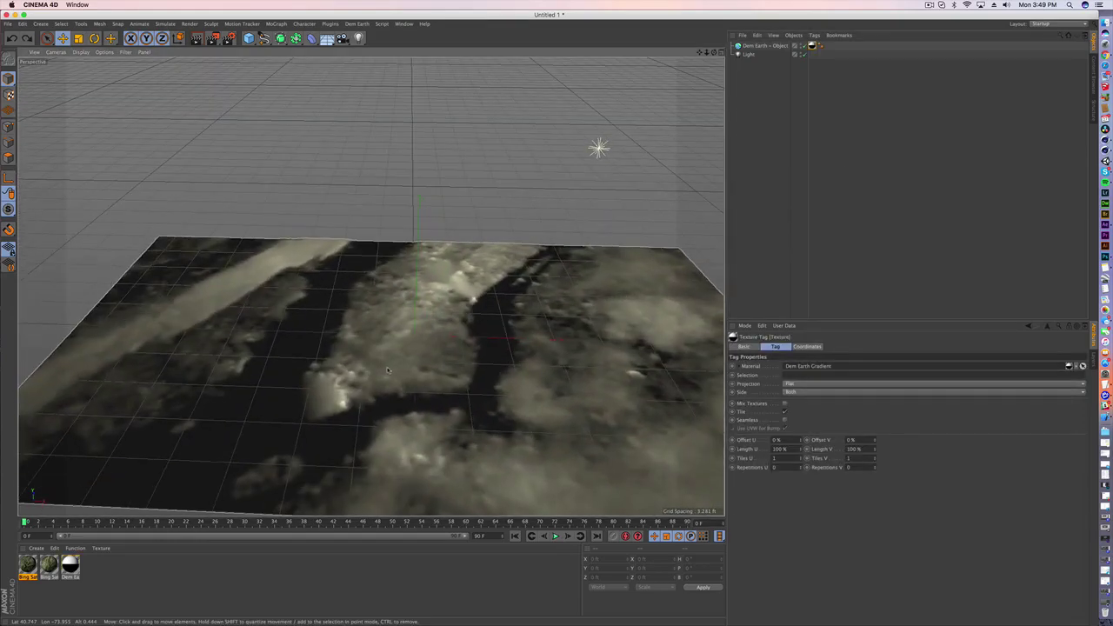
alt+drag(388, 370, 400, 352)
click(763, 45)
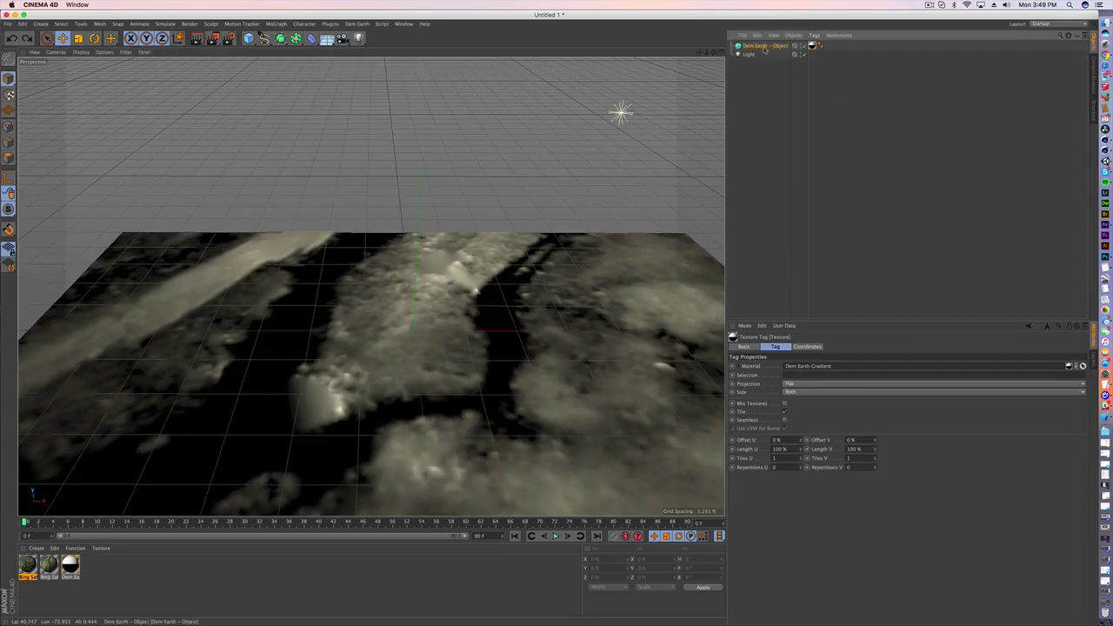
click(866, 347)
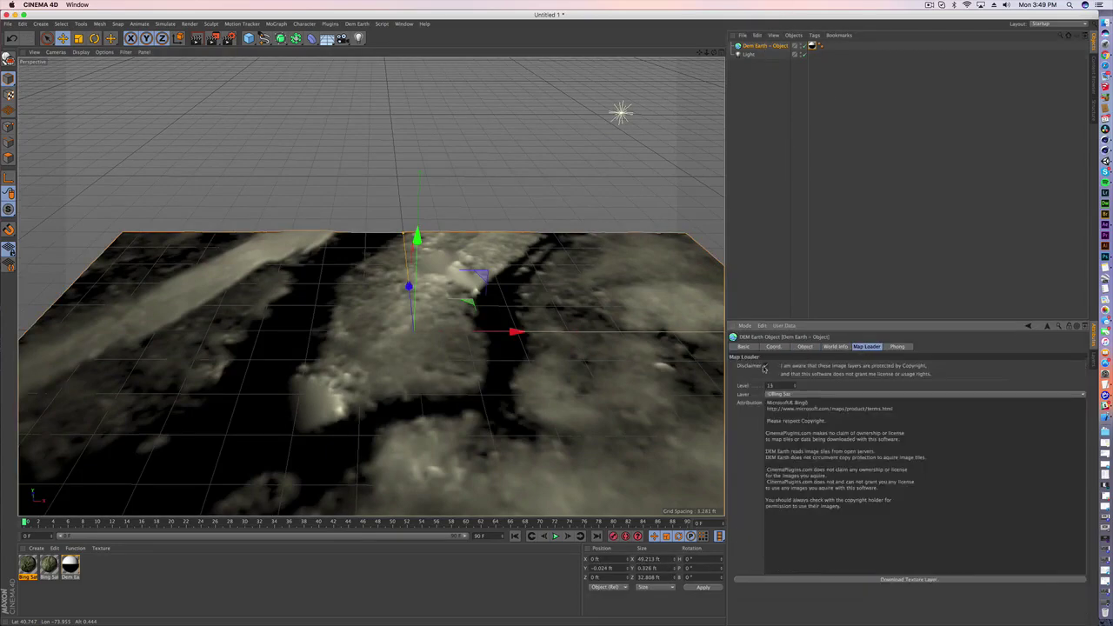
click(904, 580)
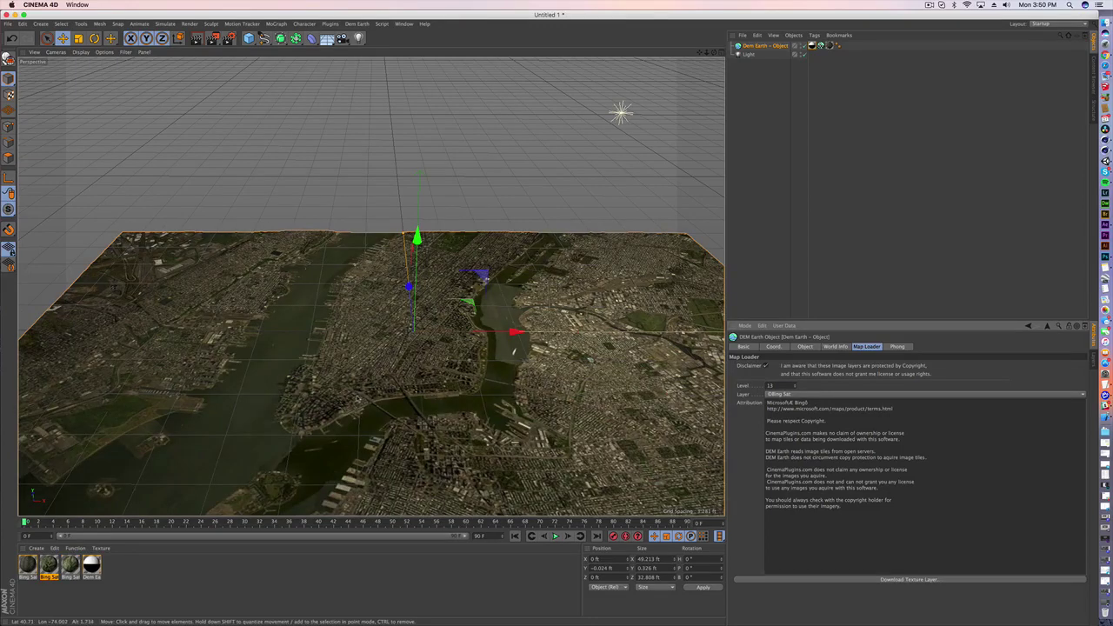
Raise the map level to 14 and download a more detailed Bing Sat texture layer for the terrain
scroll(346, 398, up, 3)
alt+drag(346, 397, 408, 405)
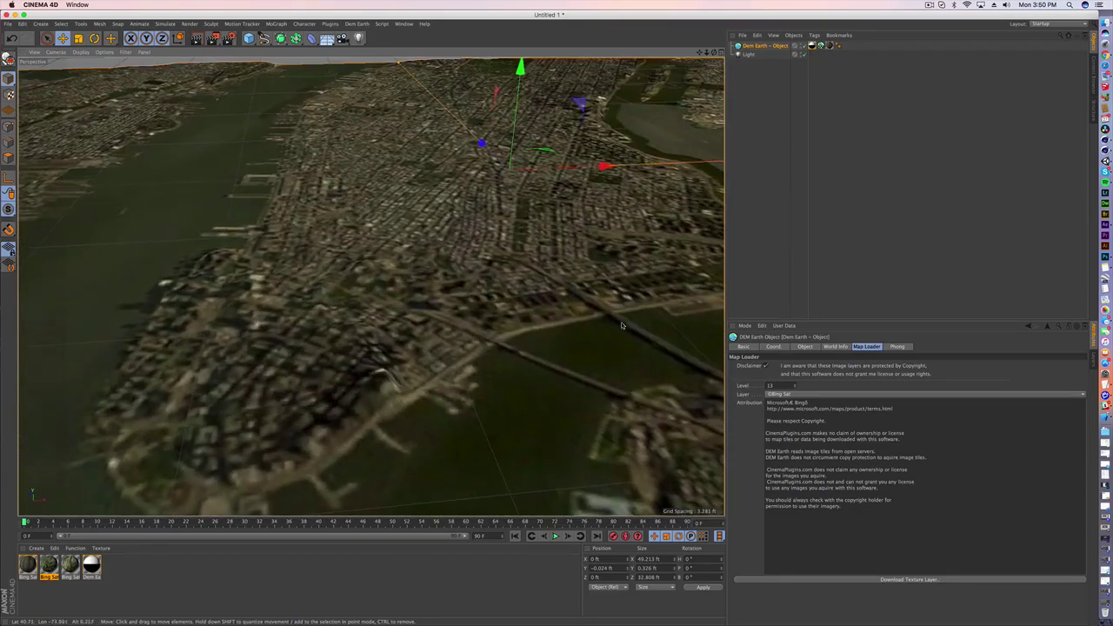
click(794, 385)
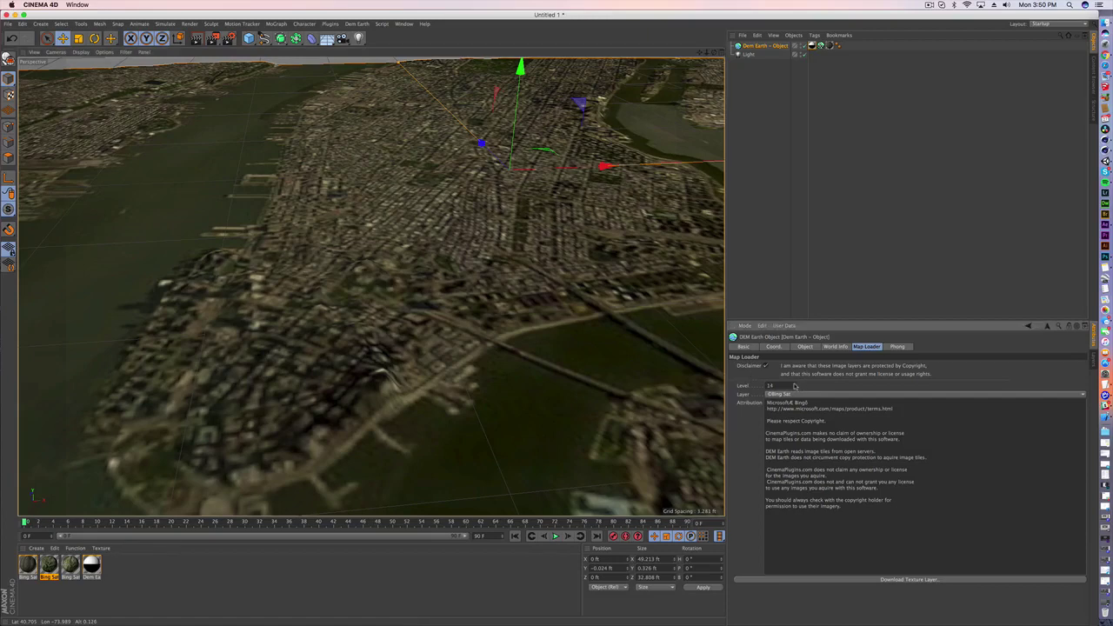
click(907, 580)
click(616, 205)
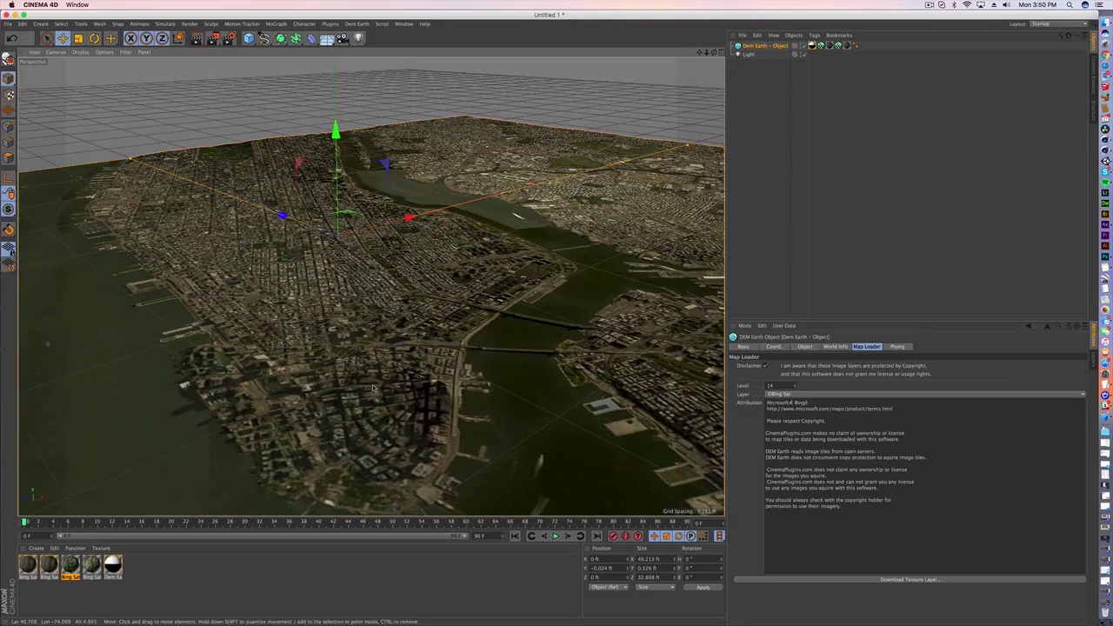
scroll(372, 287, up, 2)
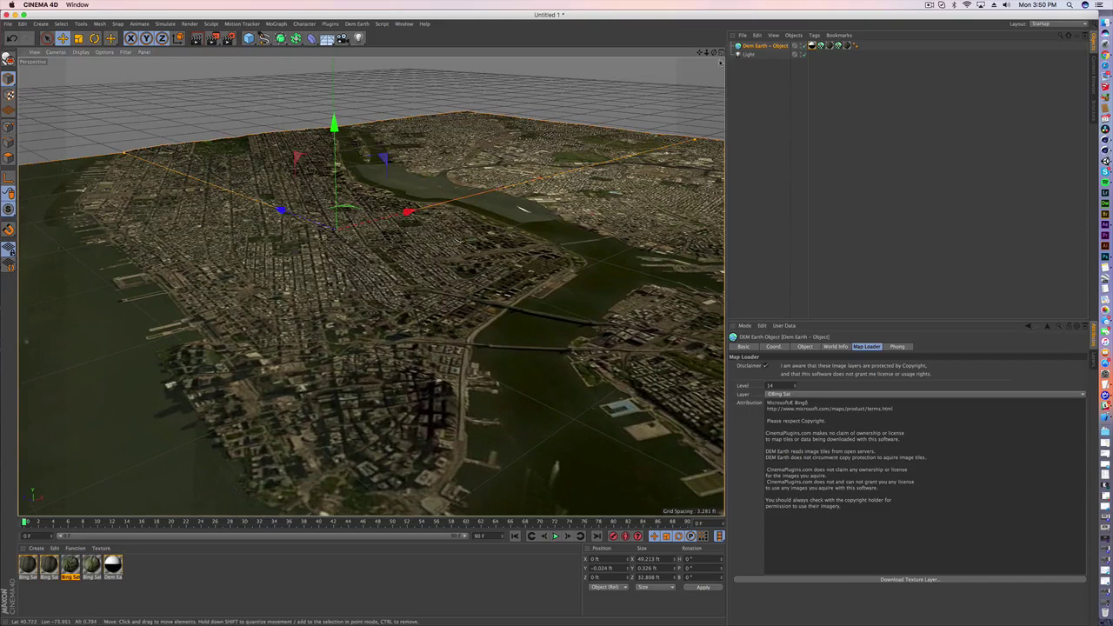
Add a Smart OSM object to the Dem Earth Object and request the building data from the server
click(765, 46)
click(356, 23)
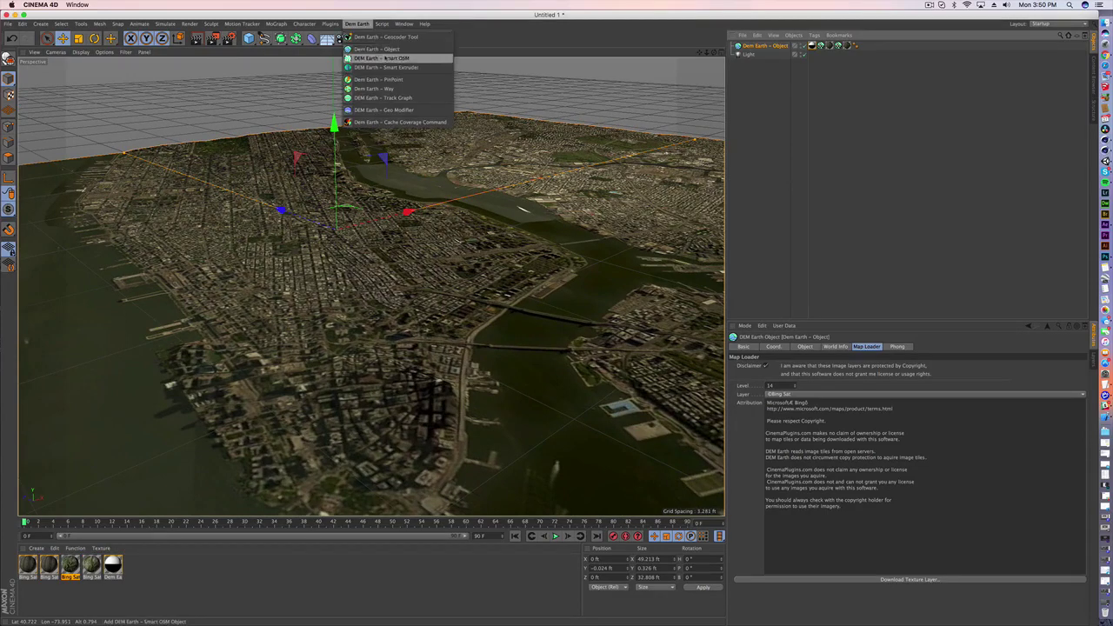
click(383, 55)
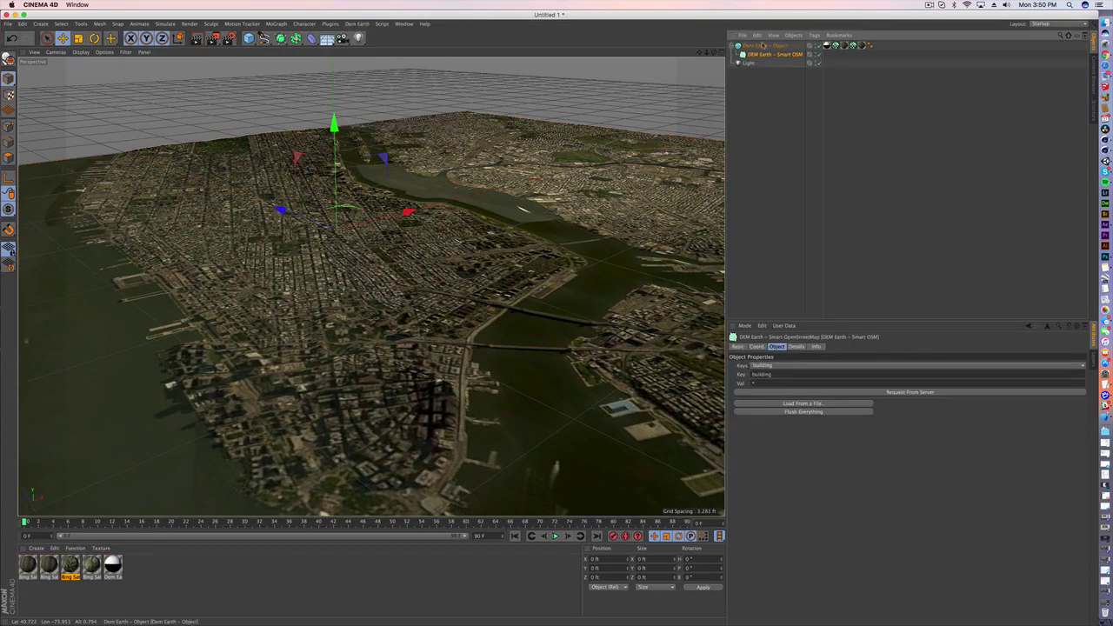
click(835, 394)
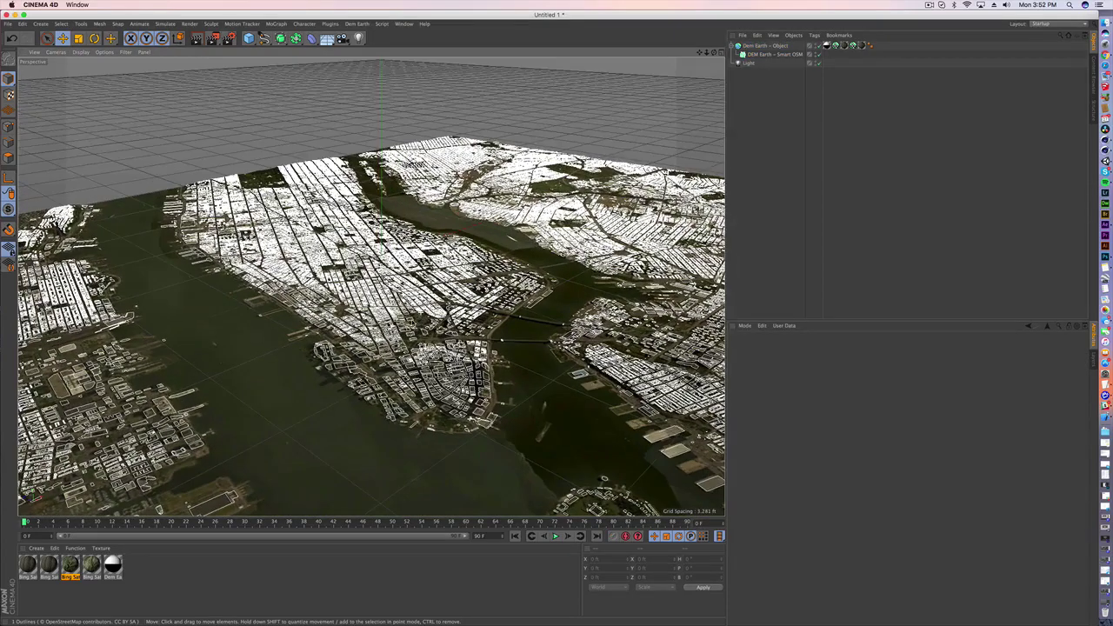
Add a DEM Earth Smart Extruder to the Smart OSM object to turn the building outlines into 3D buildings
click(775, 55)
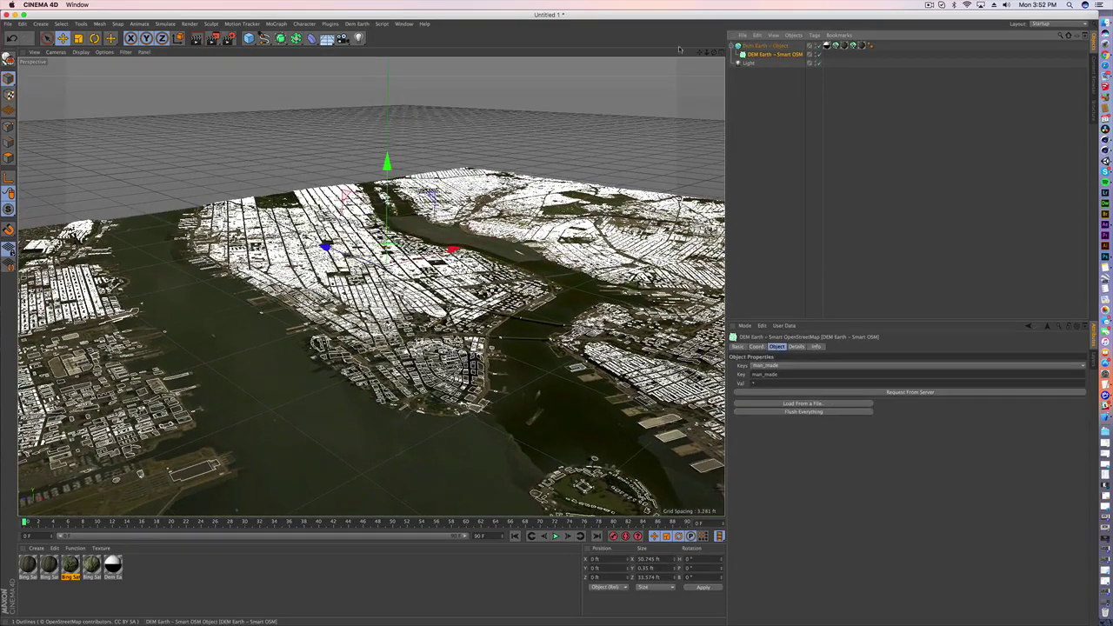
click(357, 24)
click(387, 67)
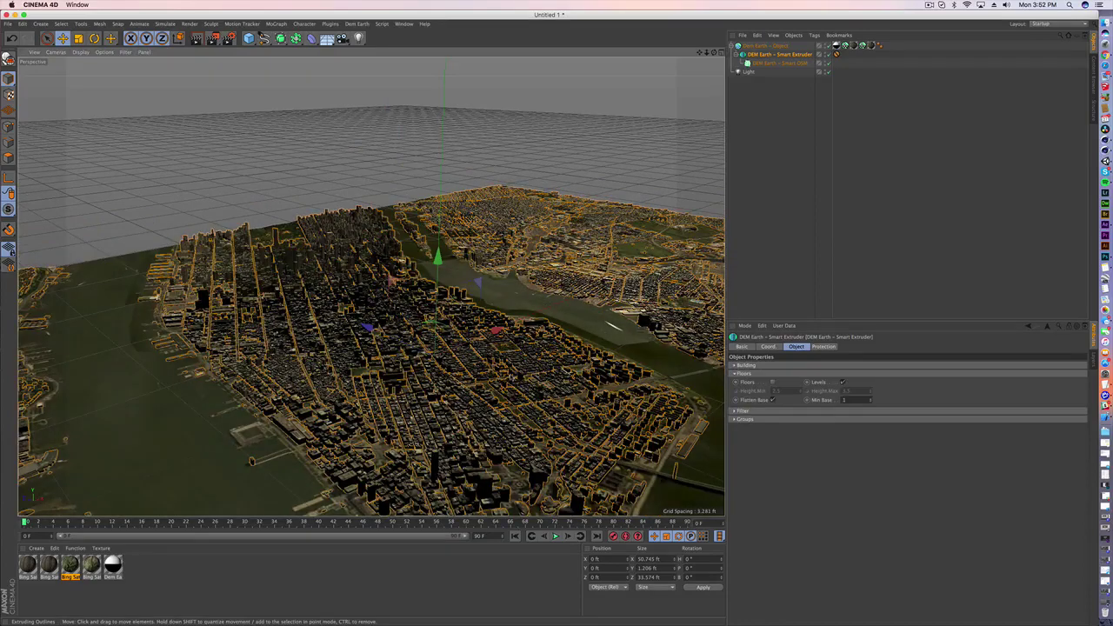
alt+middle_drag(564, 414, 433, 315)
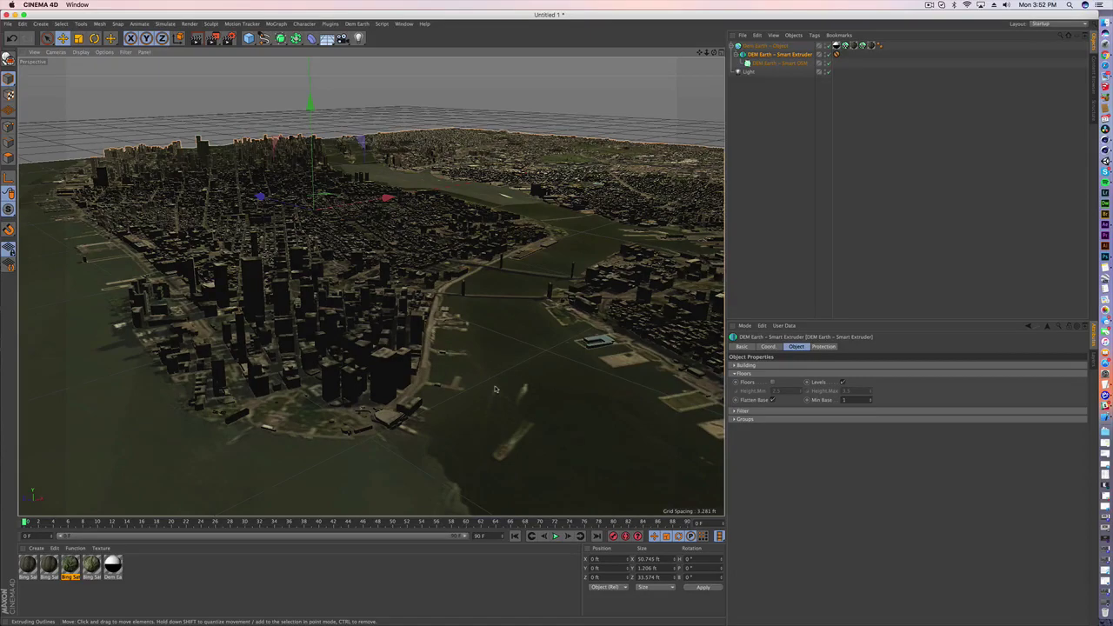
scroll(497, 390, down, 5)
alt+middle_drag(520, 418, 498, 358)
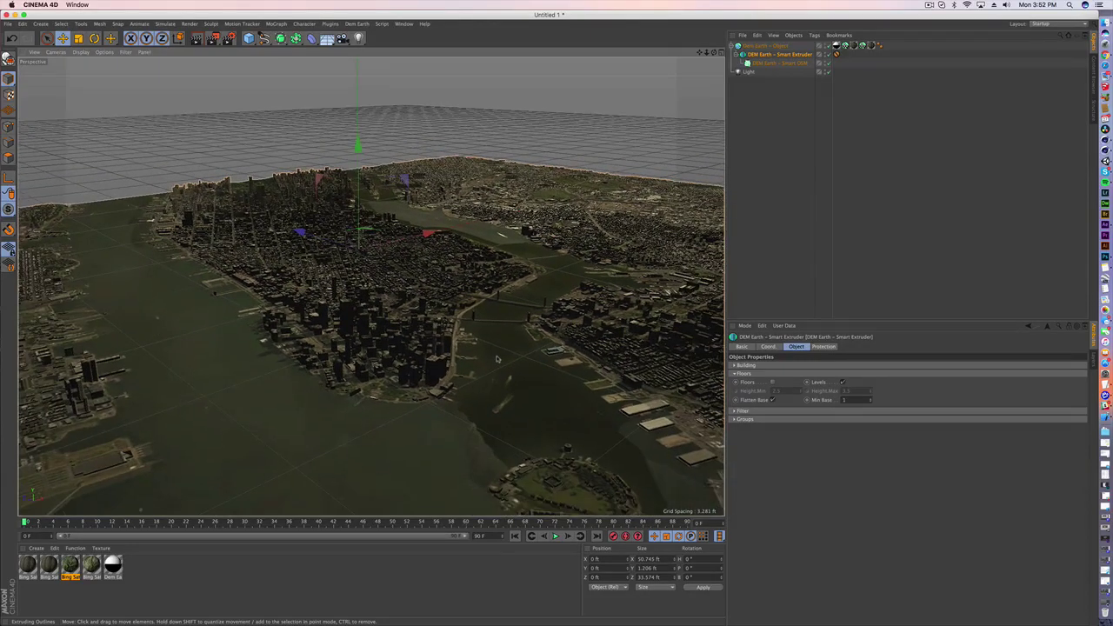
Render the viewport from a lower angle over the city and select the Light object
alt+drag(437, 337, 525, 239)
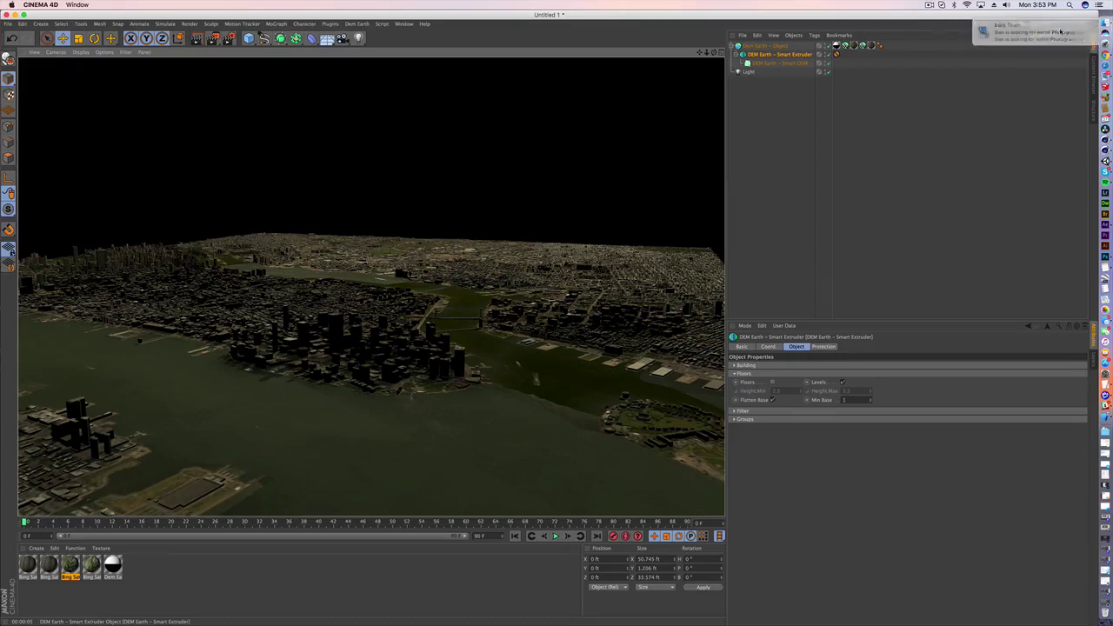
click(749, 73)
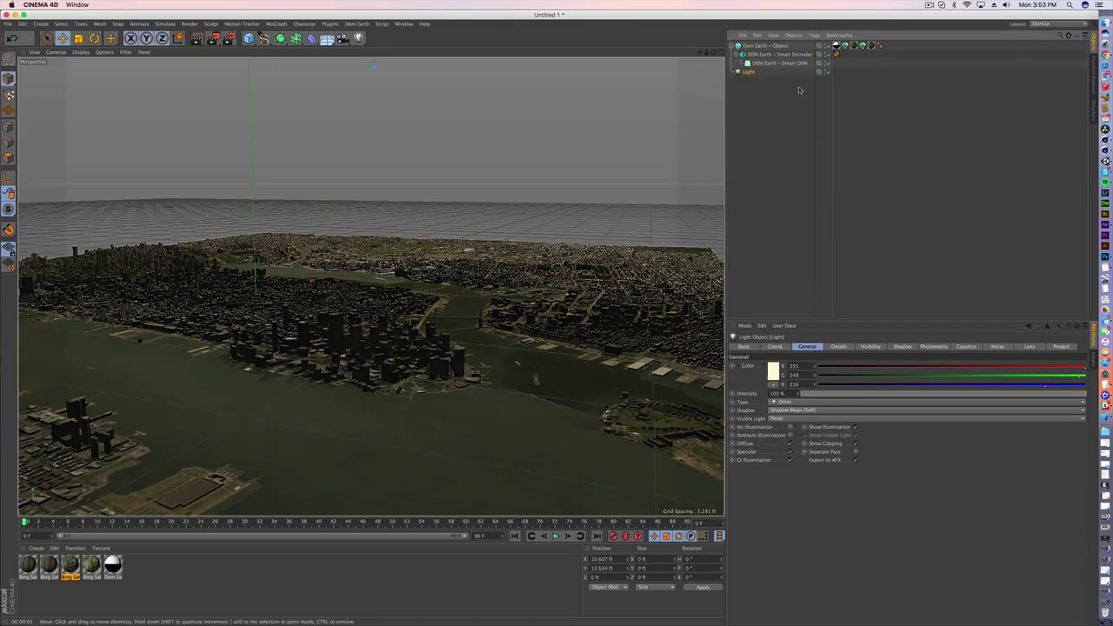